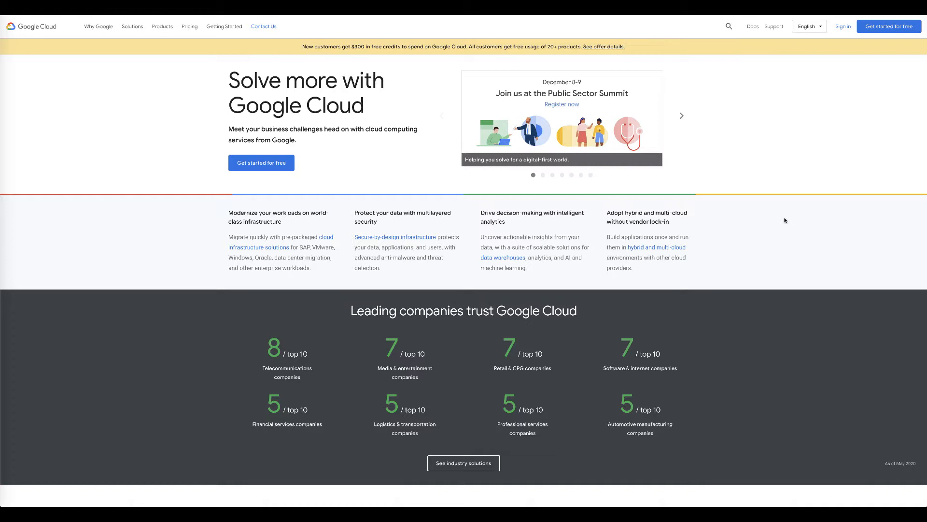
- Sign in to Google Cloud with the work account and its password
left_click(843, 29)
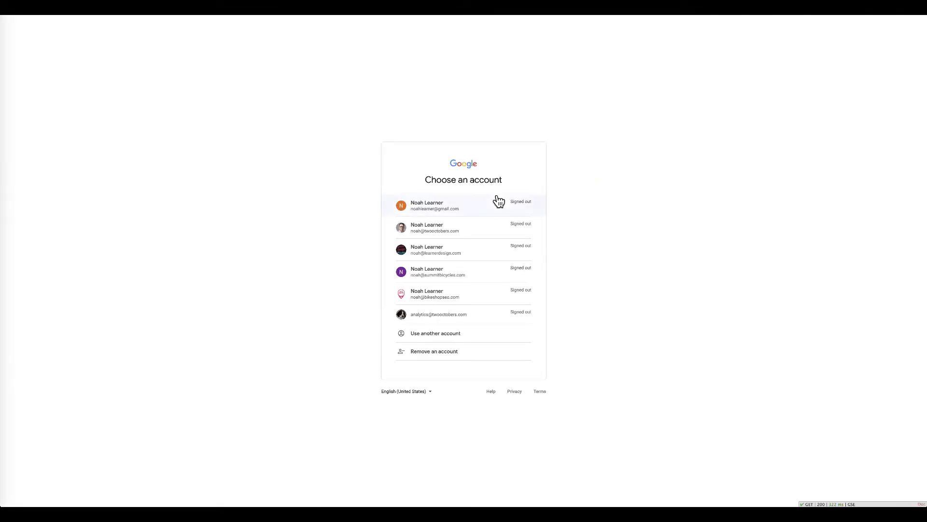
left_click(425, 232)
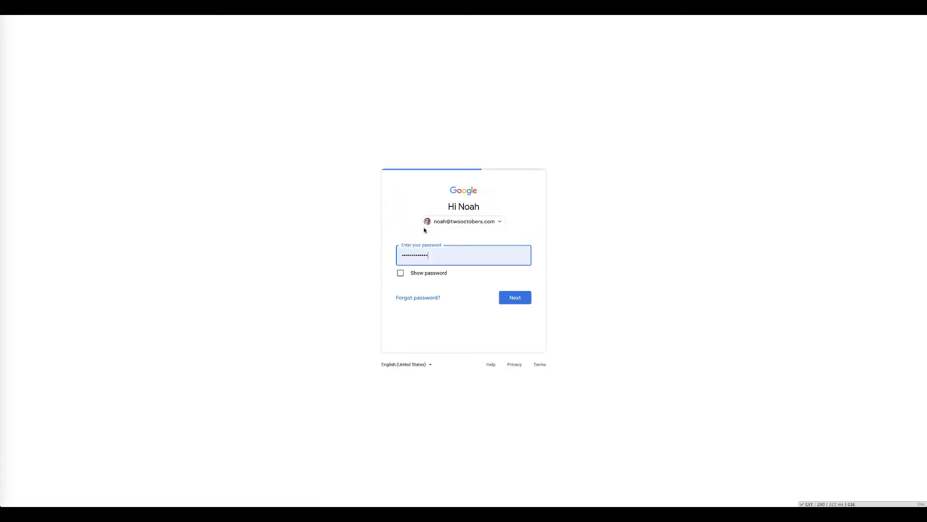
left_click(509, 294)
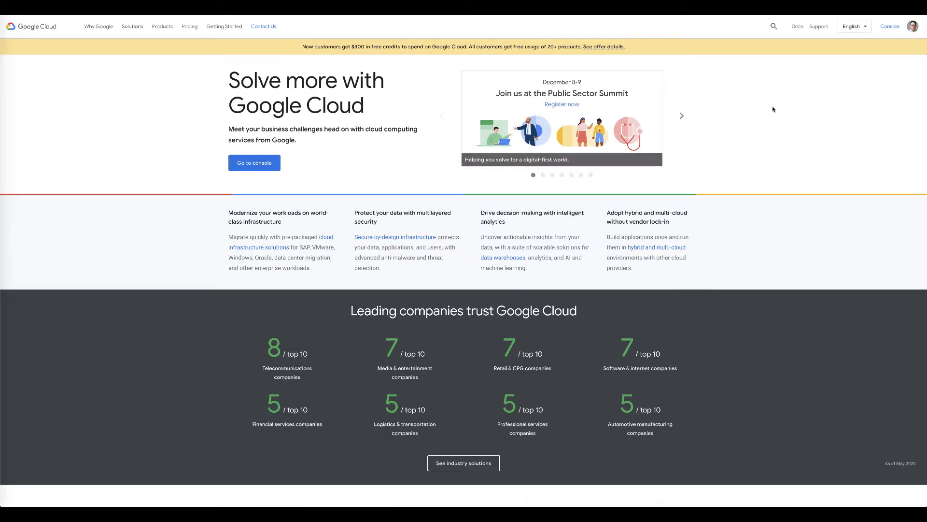
- From the Console, create a new project named 'gsc-pipeline'
left_click(892, 31)
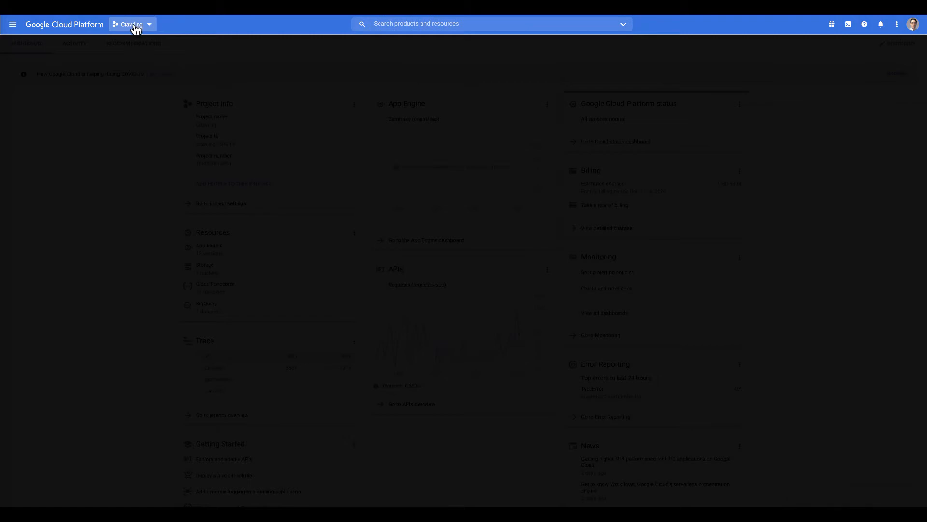
left_click(138, 28)
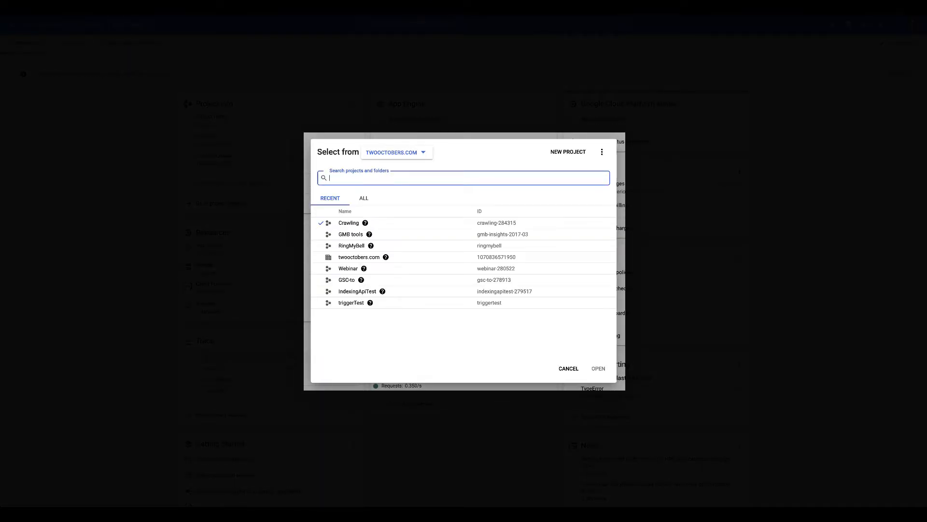
left_click(574, 153)
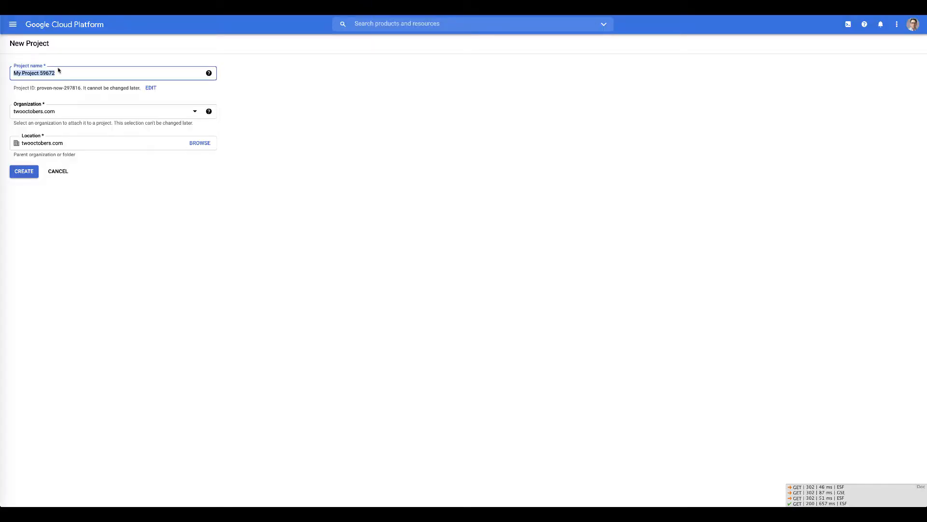
key("BackSpace")
type("gs")
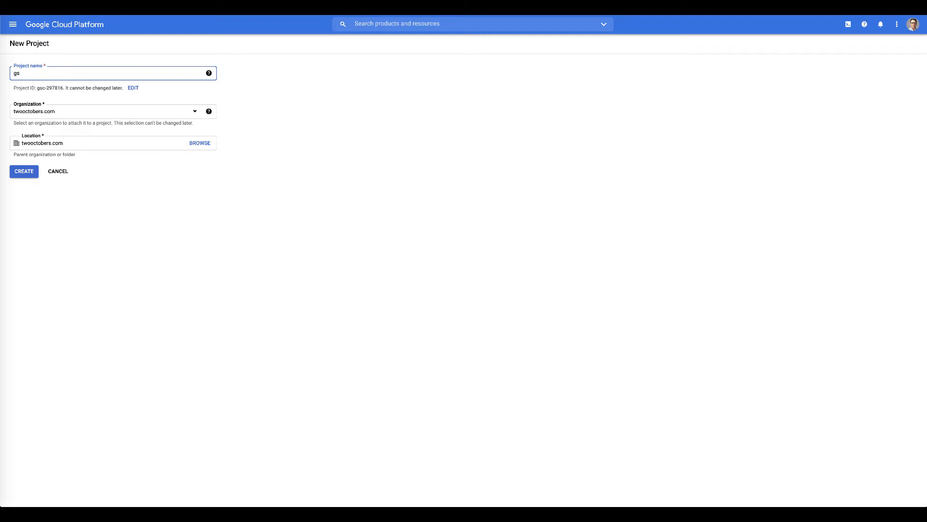
type("c-pipekli")
key("BackSpace")
key("BackSpace")
key("BackSpace")
type("line")
left_click(30, 174)
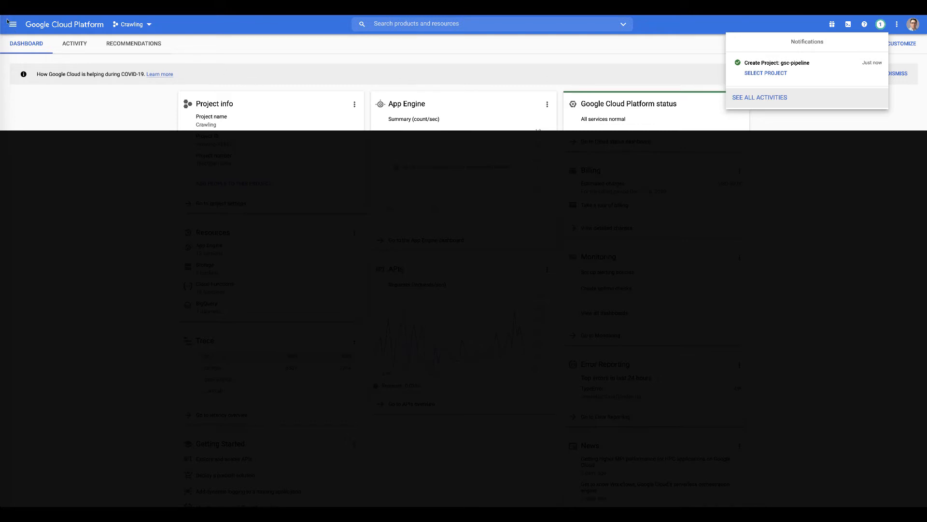
- Switch the active project to gsc-pipeline
left_click(130, 25)
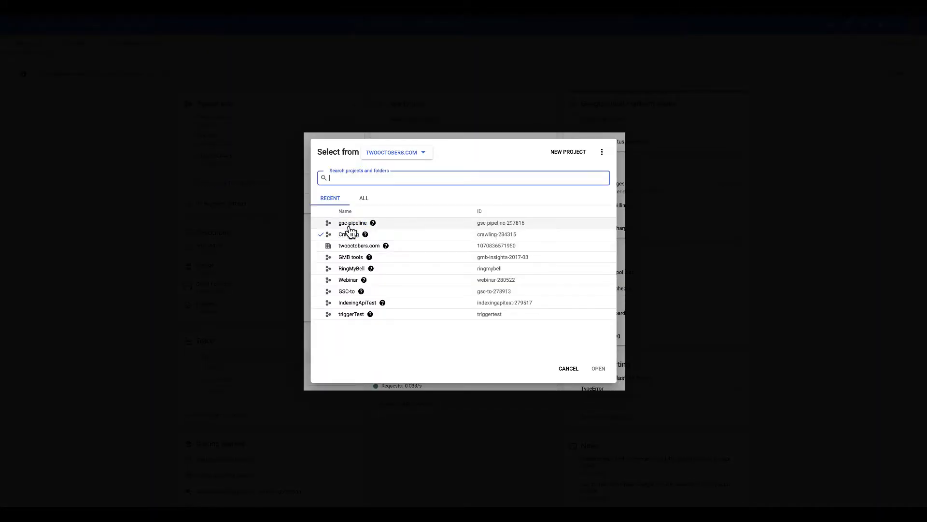
left_click(351, 225)
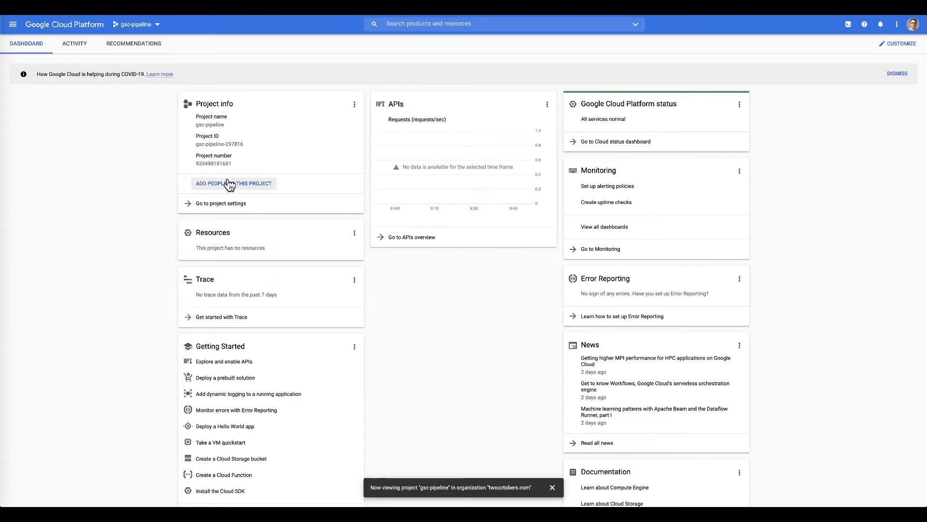
scroll(221, 189, "down", 2)
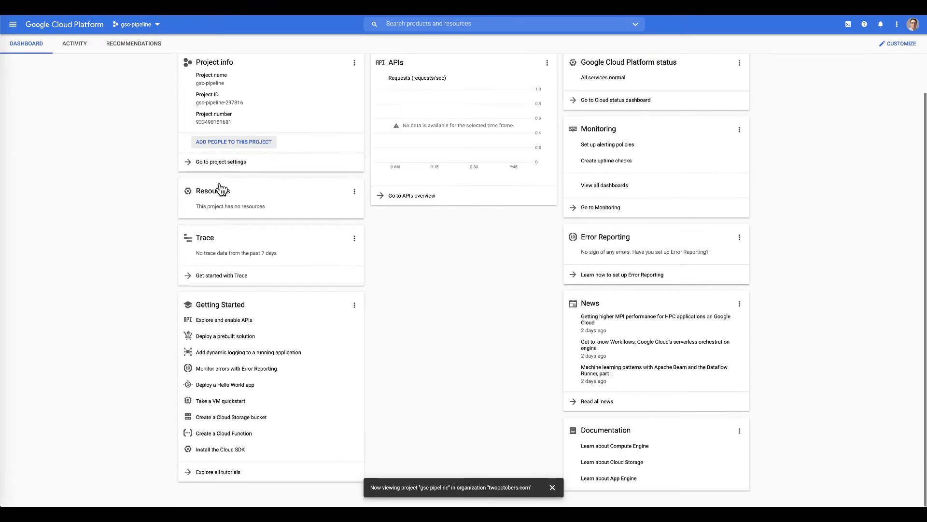
scroll(221, 188, "up", 2)
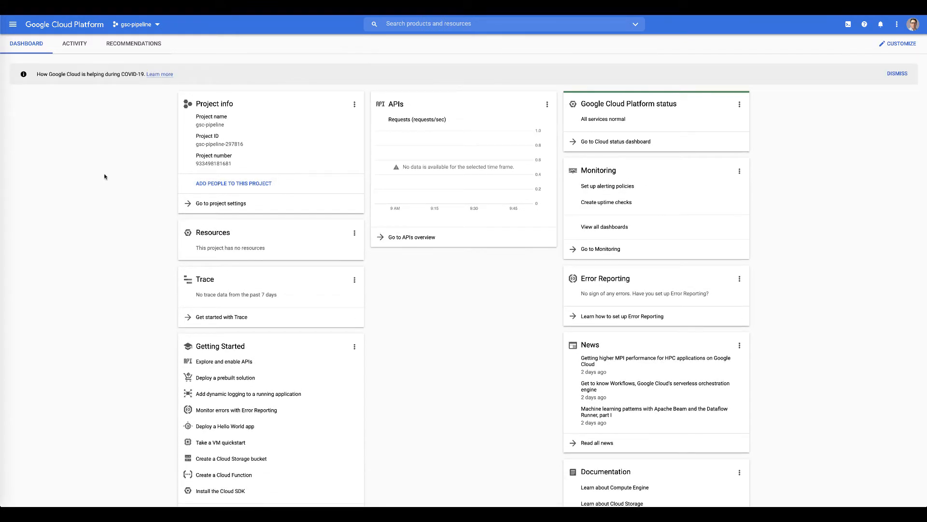
- Go to the APIs & Services dashboard listing the 14 enabled APIs
left_click(13, 25)
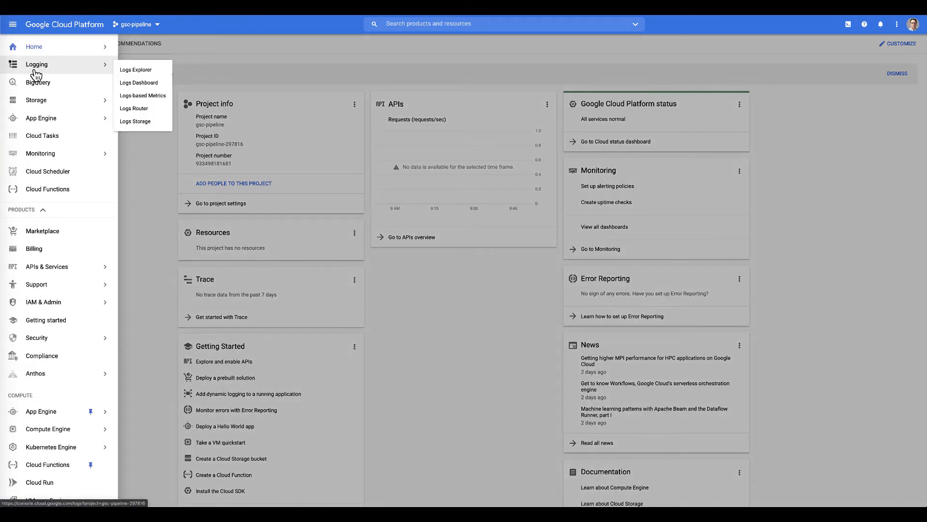
left_click(38, 267)
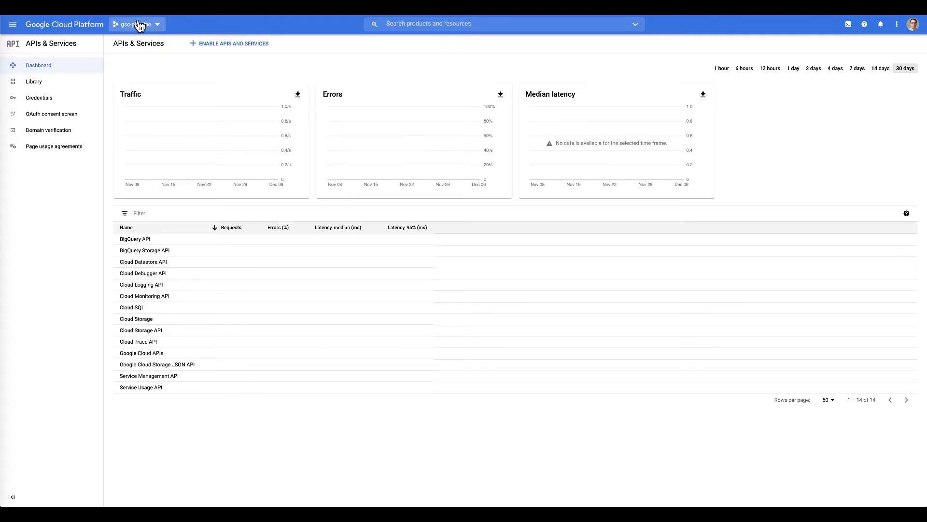
left_click(12, 25)
mouse_move(46, 268)
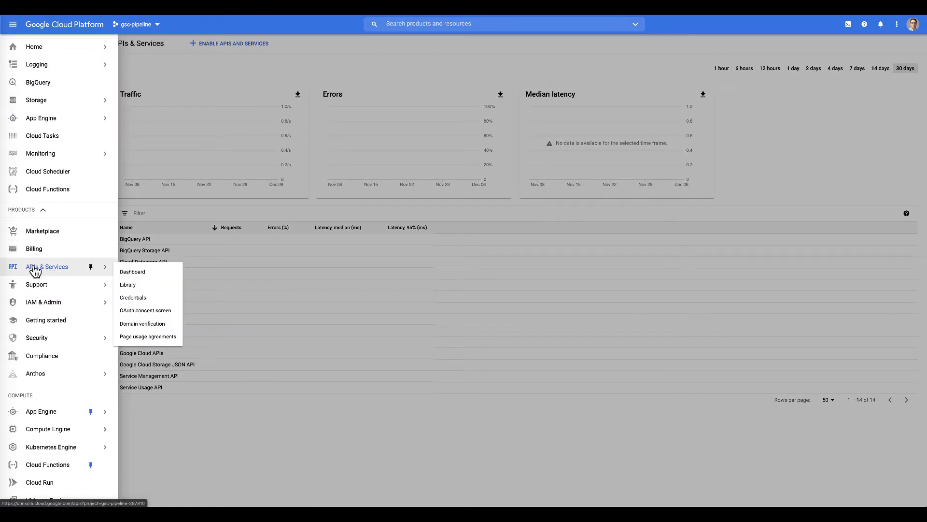
left_click(35, 268)
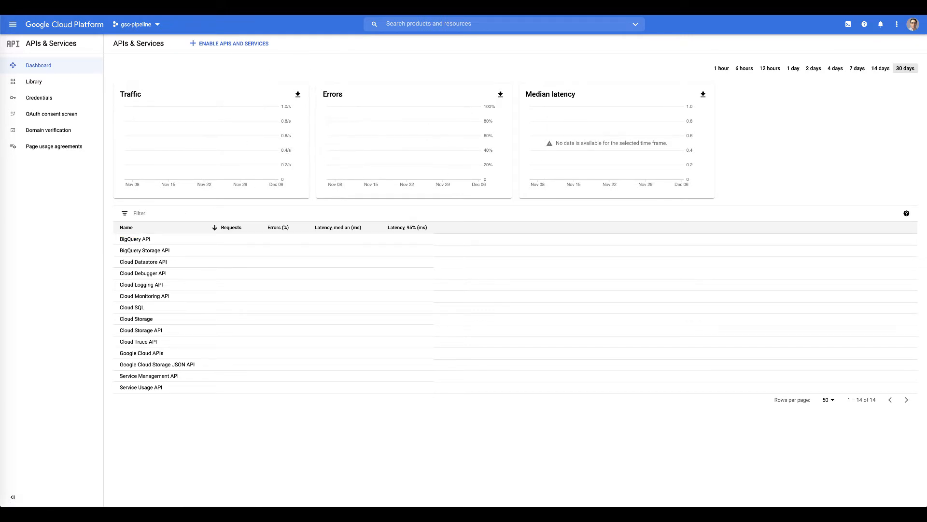
- Find the Cloud Tasks API in the API Library and enable it
left_click(234, 46)
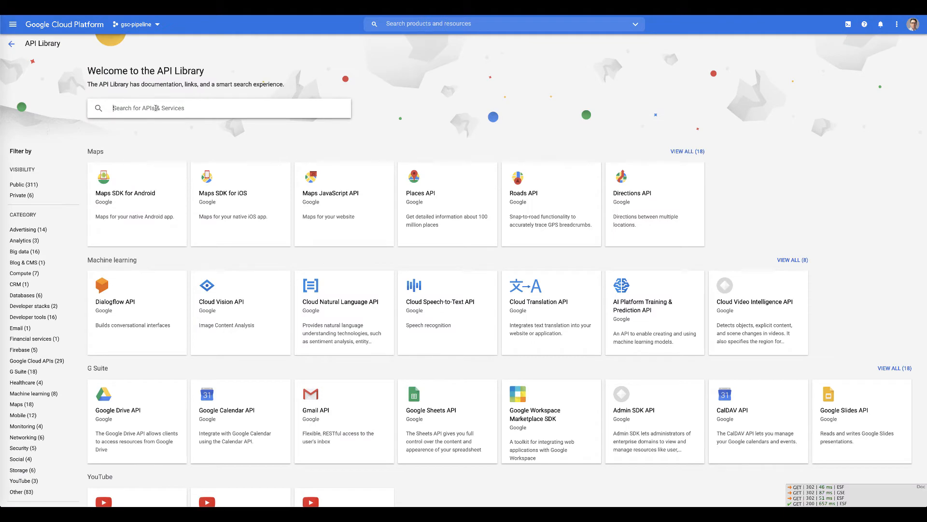
type("cloudtas")
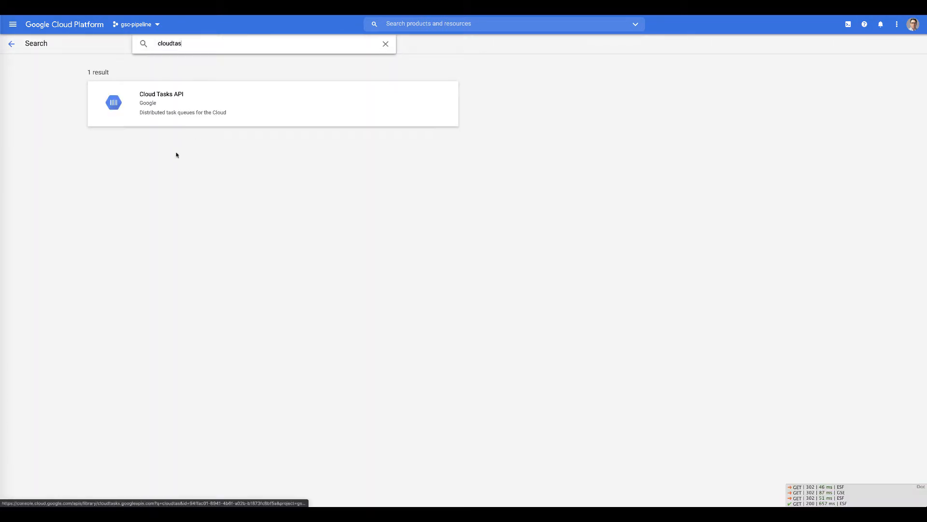
left_click(163, 95)
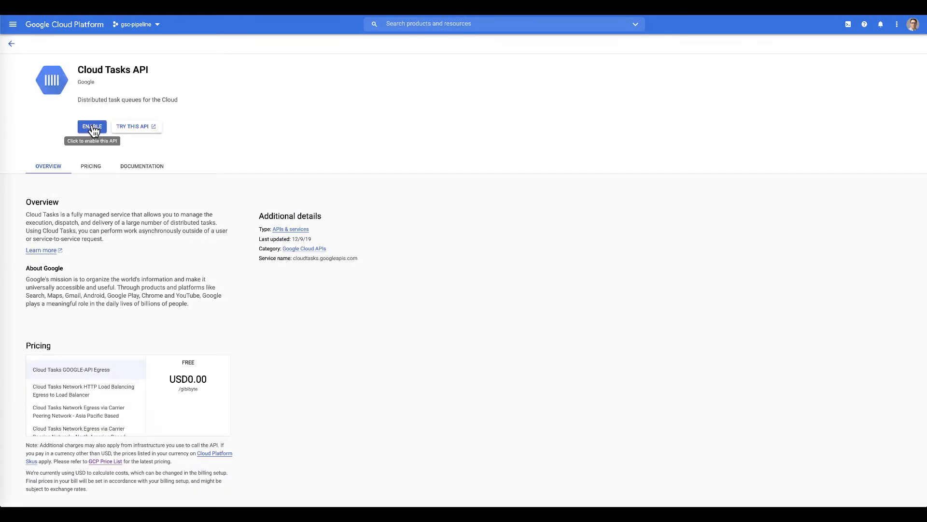
left_click(93, 127)
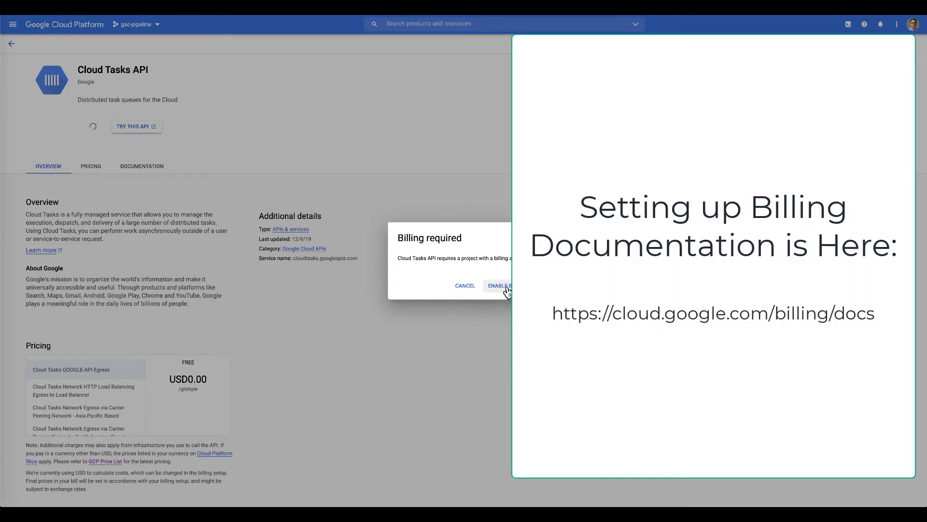
- Link My Billing Account to the gsc-pipeline project
left_click(507, 290)
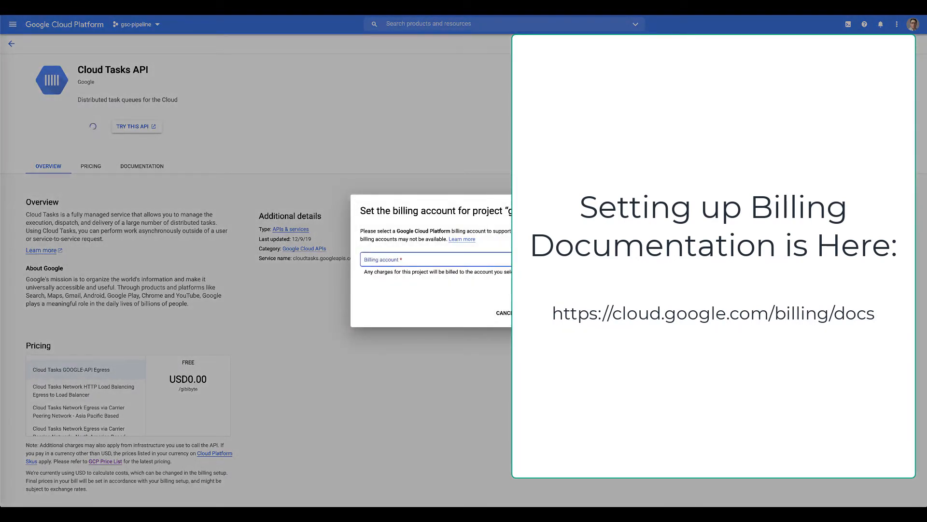
left_click(403, 259)
left_click(404, 301)
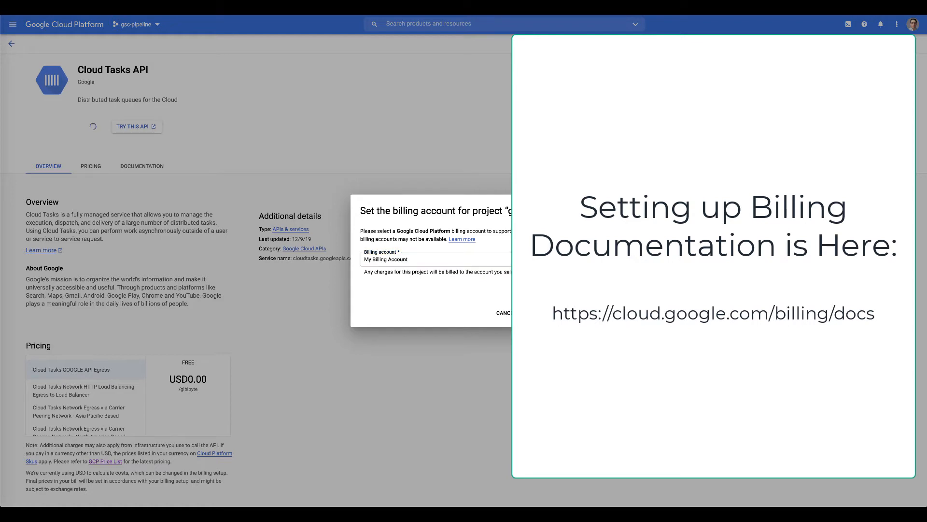
left_click(549, 313)
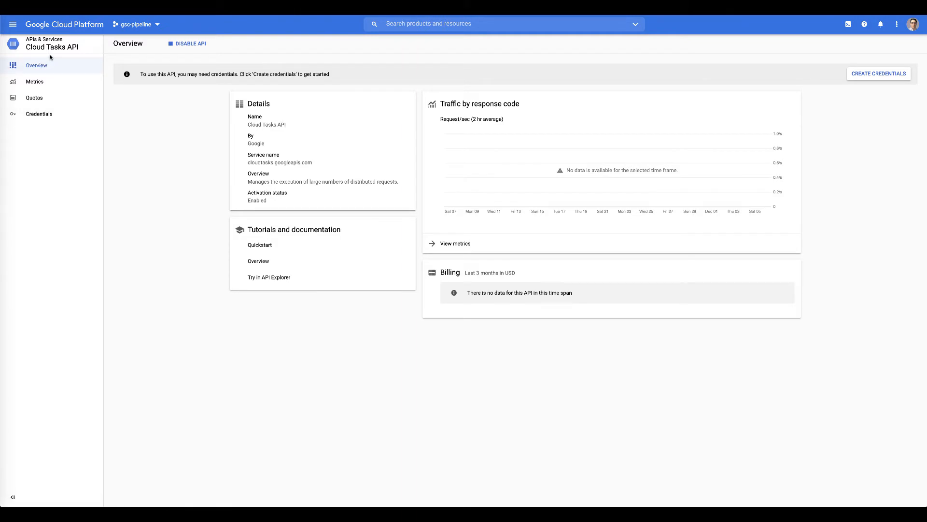
- Search 'google search' and enable the legacy Google Search Console API
left_click(400, 27)
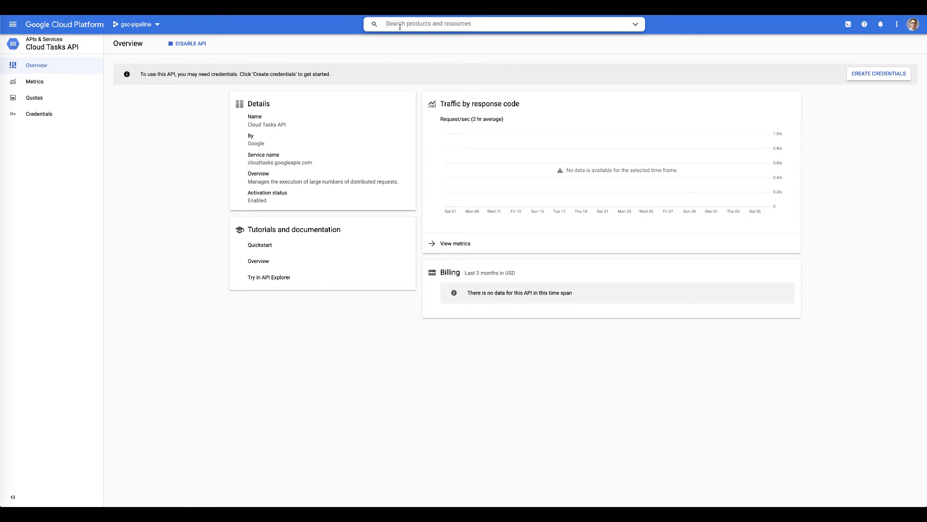
type("g")
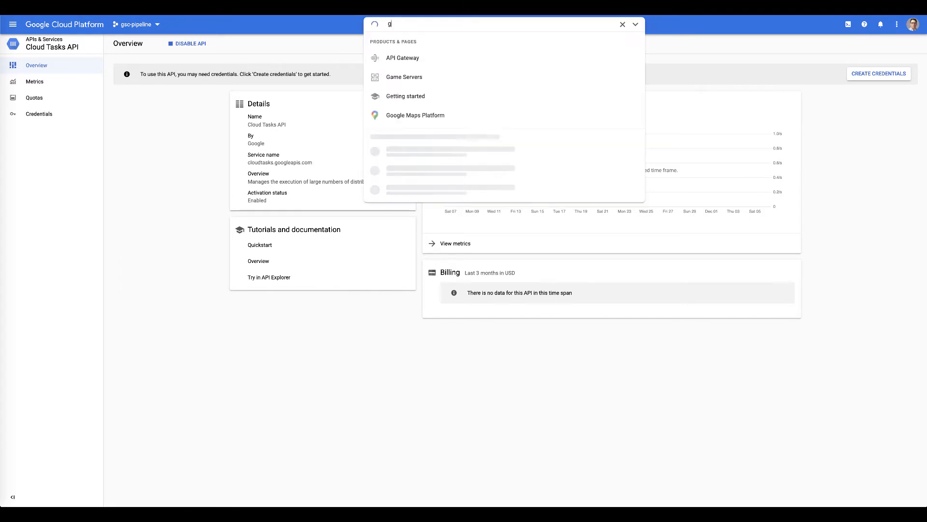
type("oog")
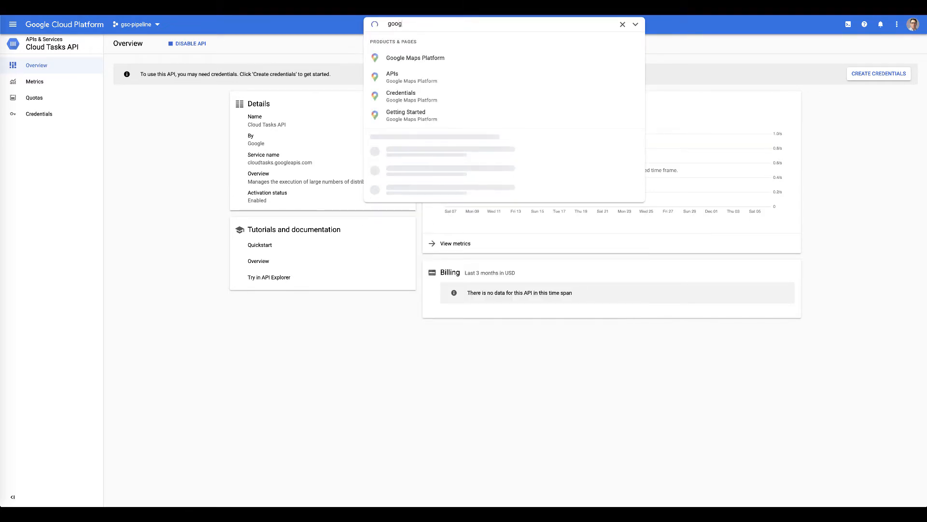
type("le se")
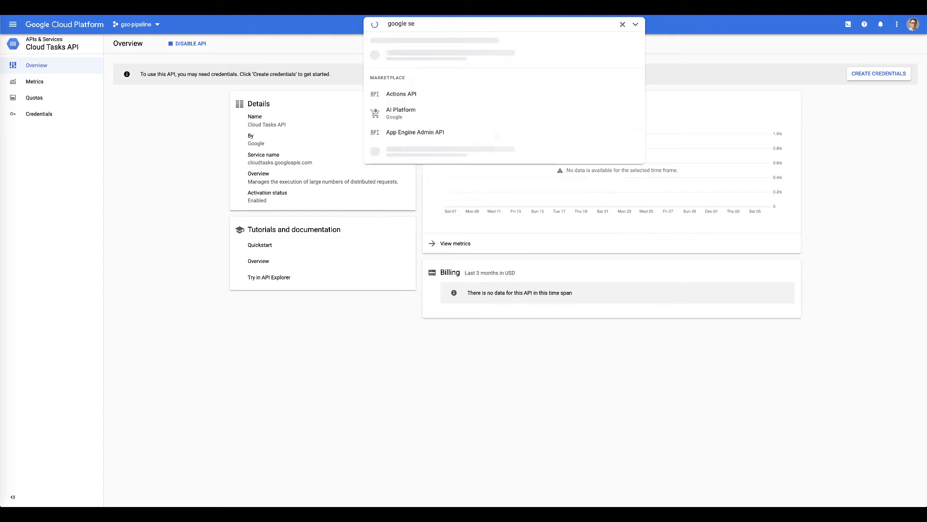
type("arch")
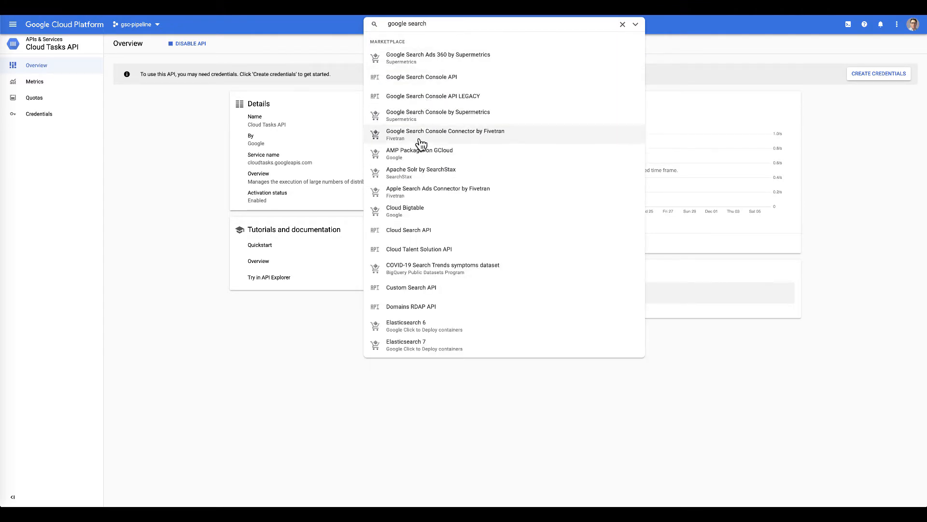
left_click(411, 97)
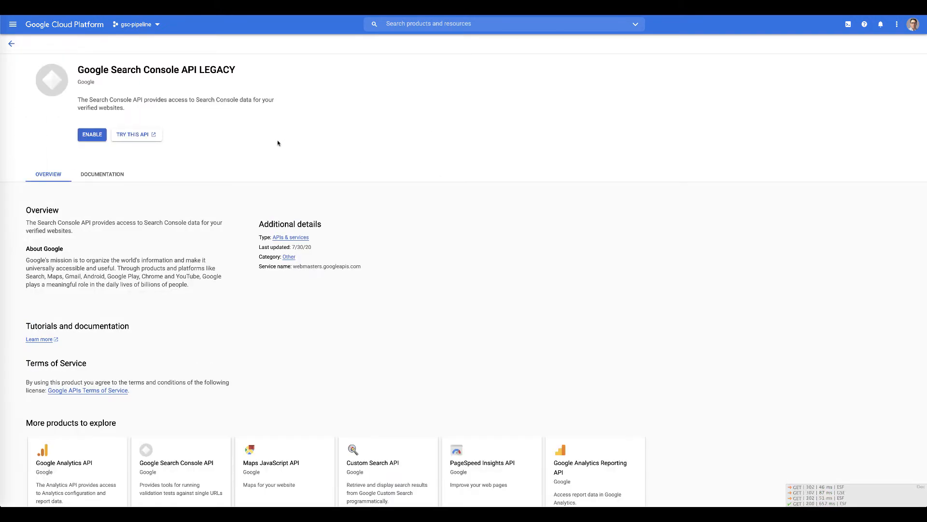
left_click(97, 131)
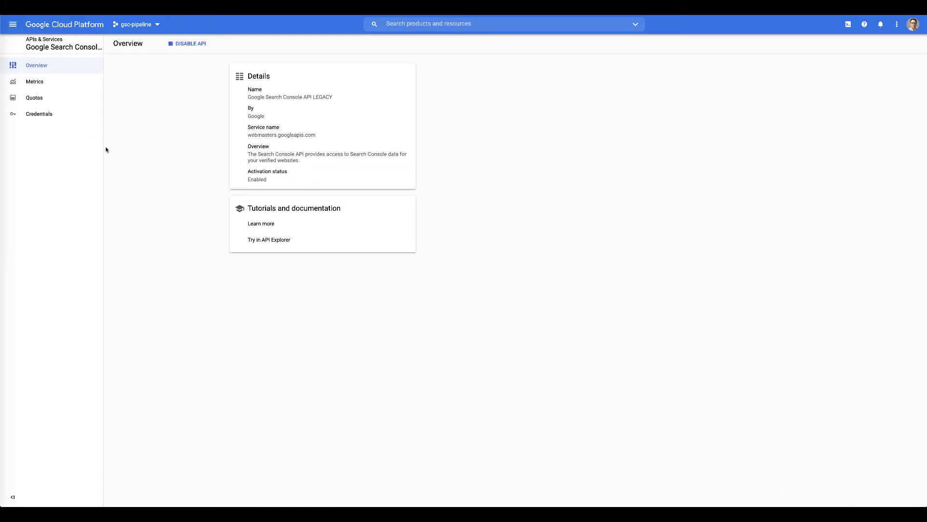
- Search 'search console' and open the Google Search Console API page
left_click(405, 28)
type("search ")
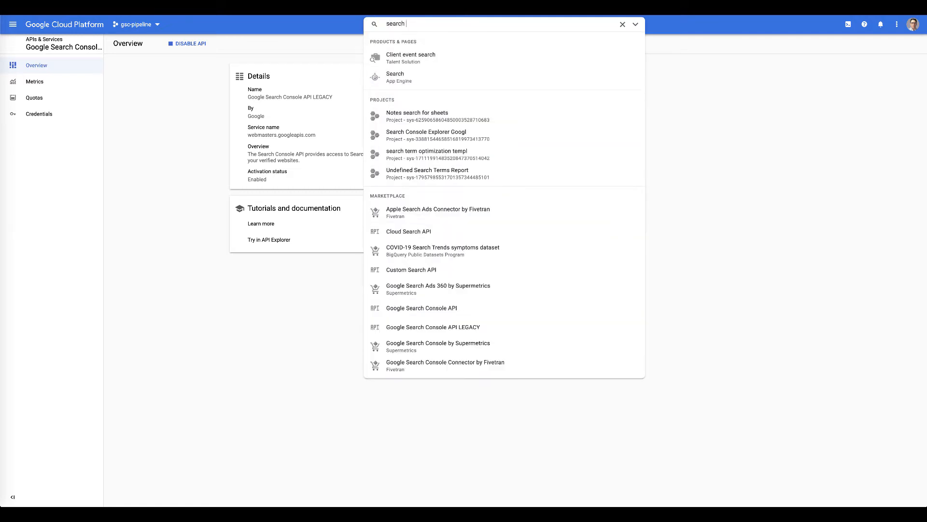
type("console")
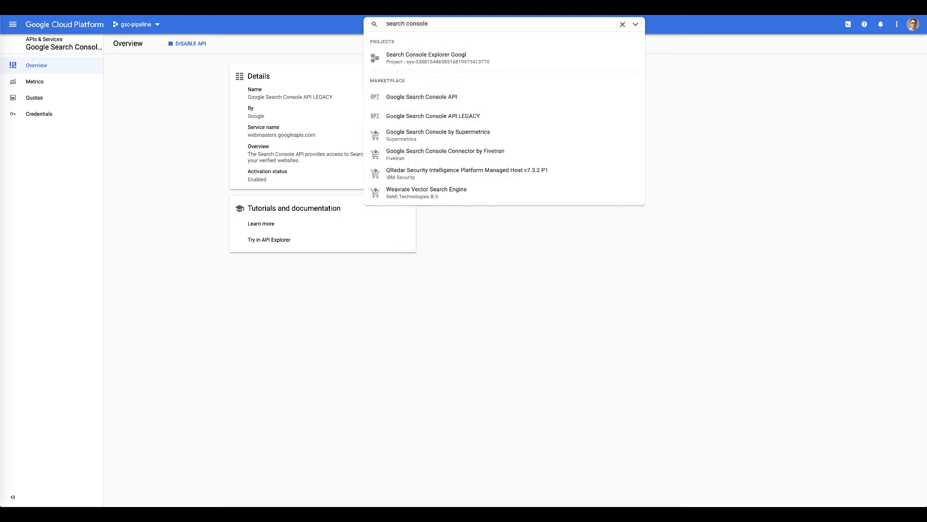
key("Return")
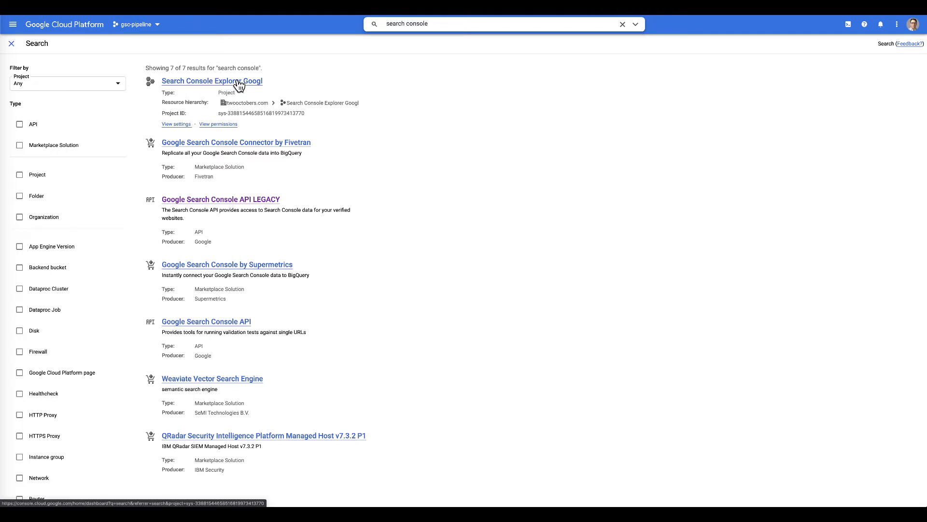
left_click(189, 324)
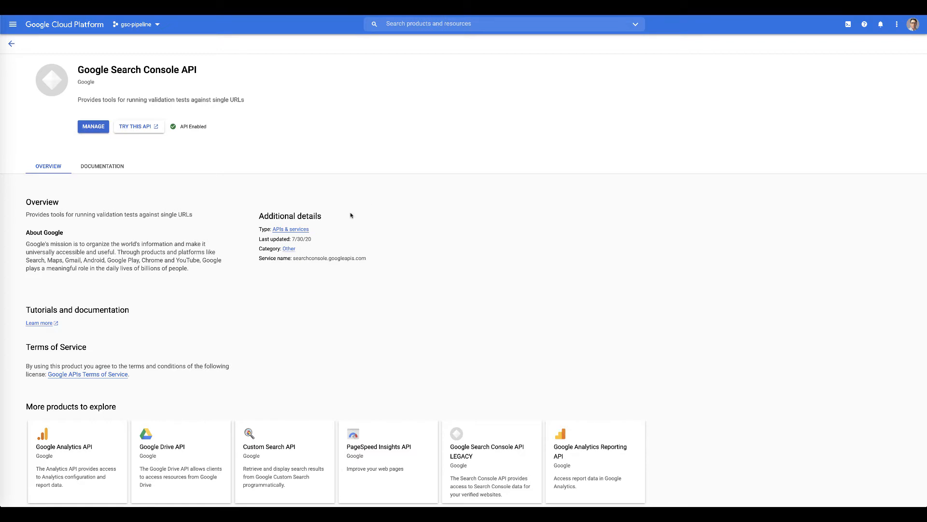
- Search 'cloud functions' and check the Cloud Functions API is enabled
left_click(10, 47)
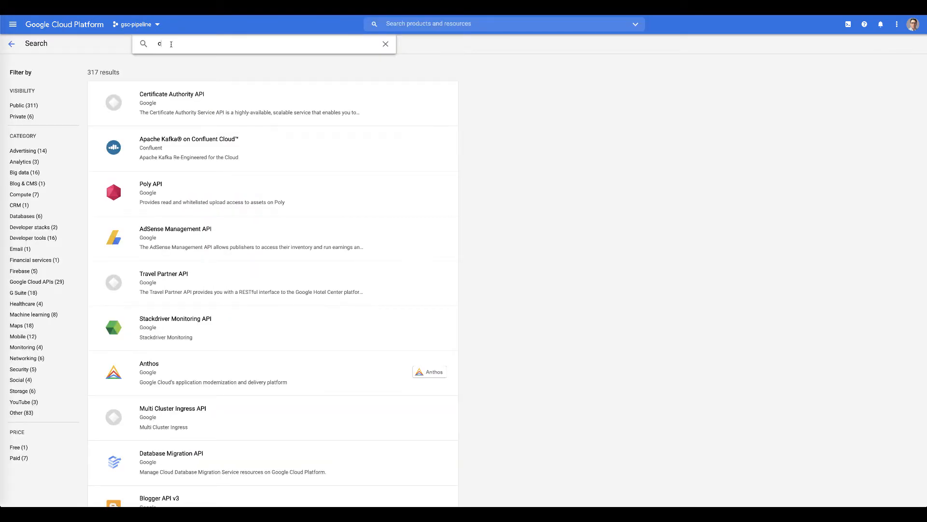
type("ud ")
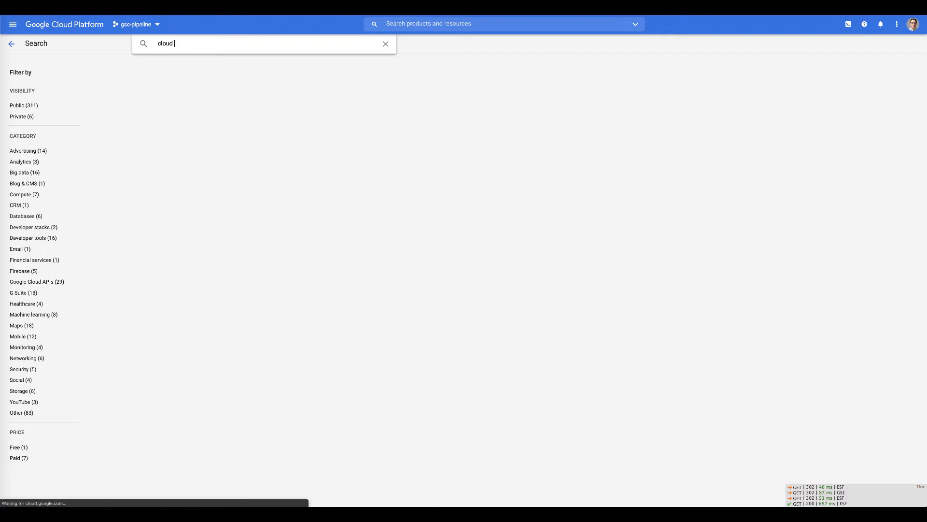
type("functions")
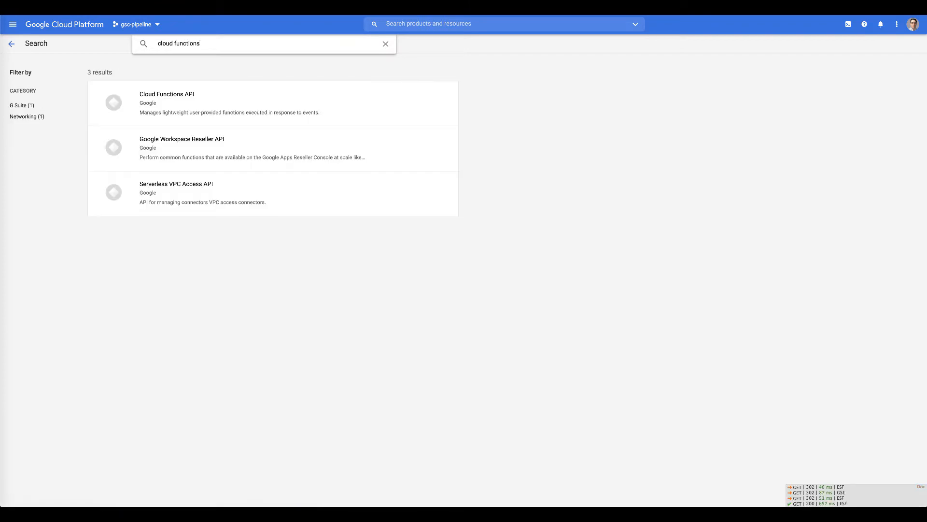
left_click(158, 99)
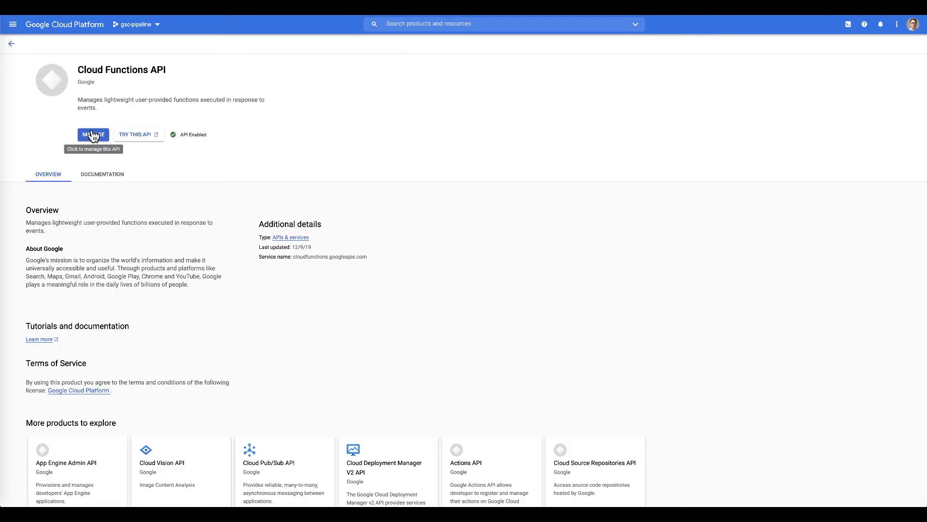
- Search 'cloud logging' and confirm the Cloud Logging API is enabled
left_click(11, 43)
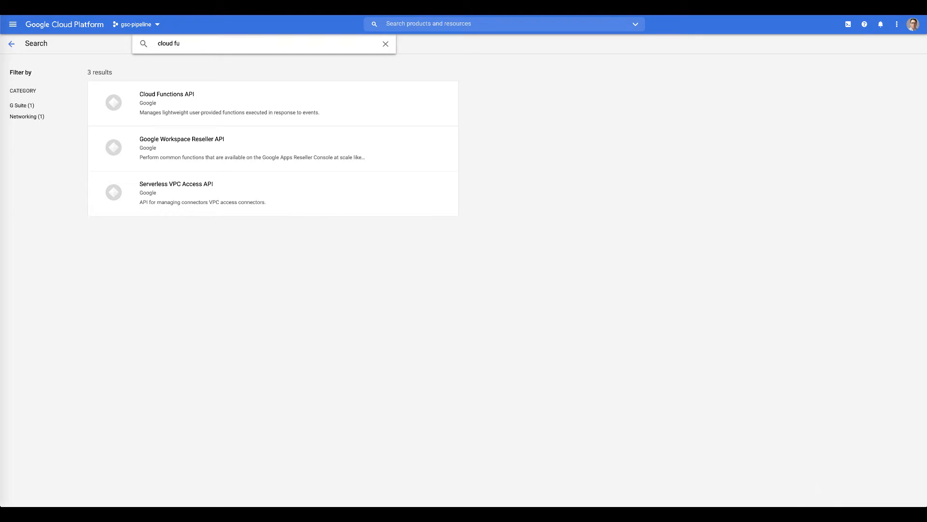
type("log")
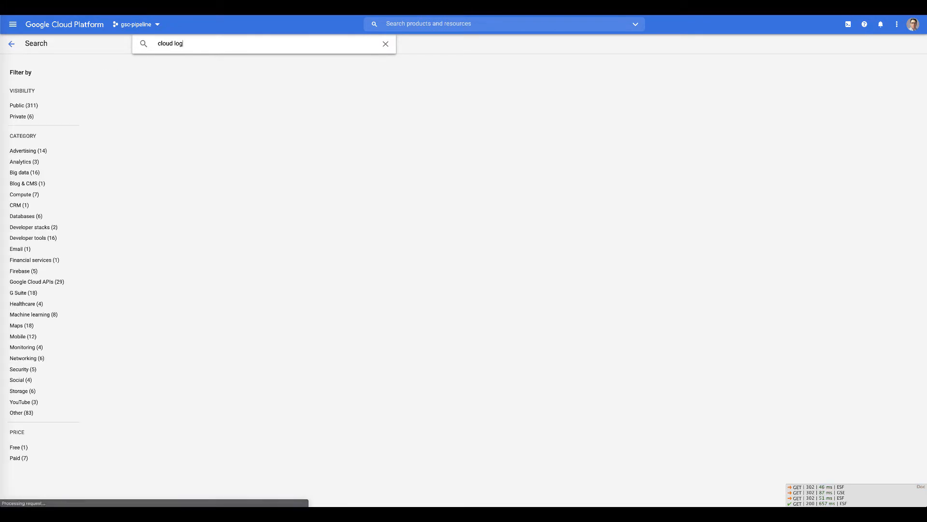
type("ging")
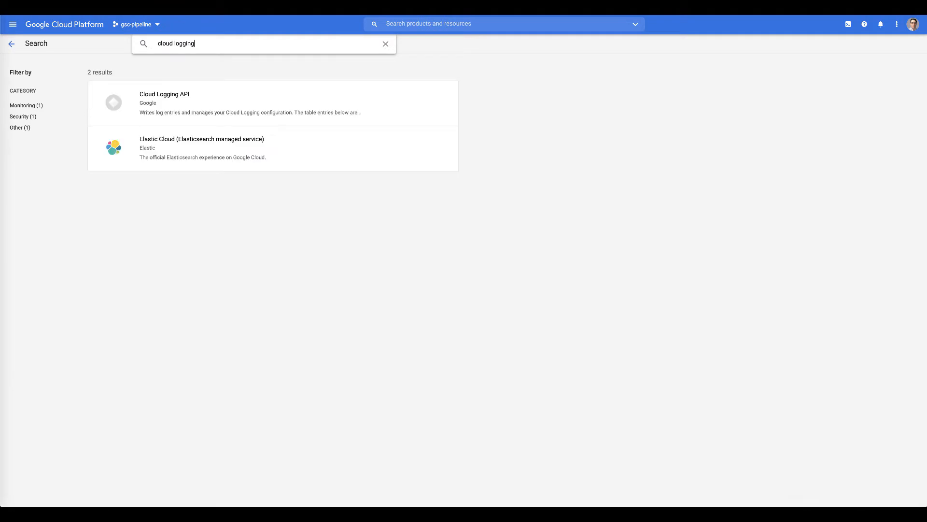
left_click(167, 124)
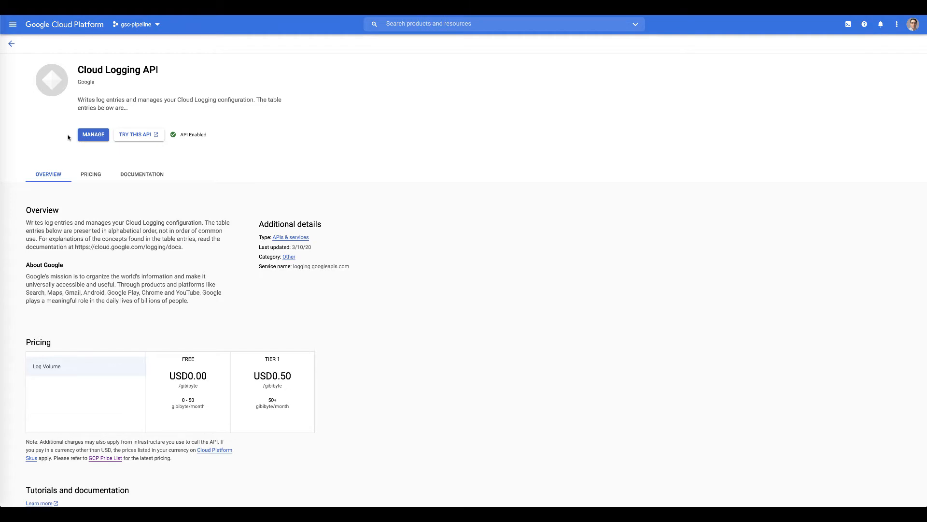
left_click(9, 46)
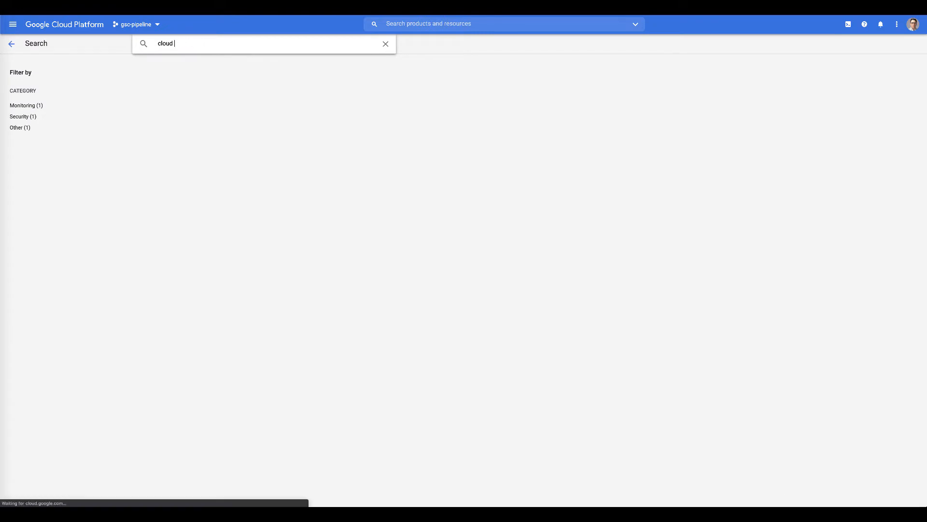
- Search 'cloud build' and enable the Cloud Build API
type("d")
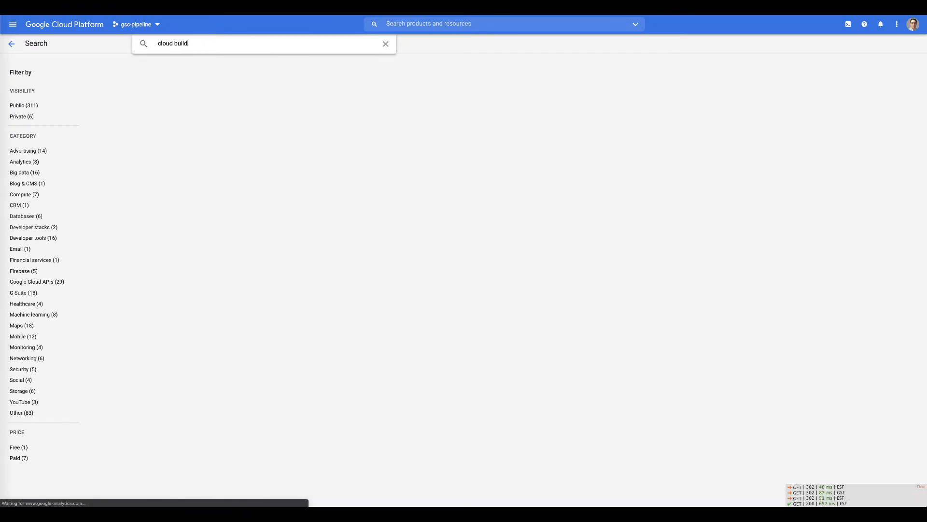
left_click(145, 104)
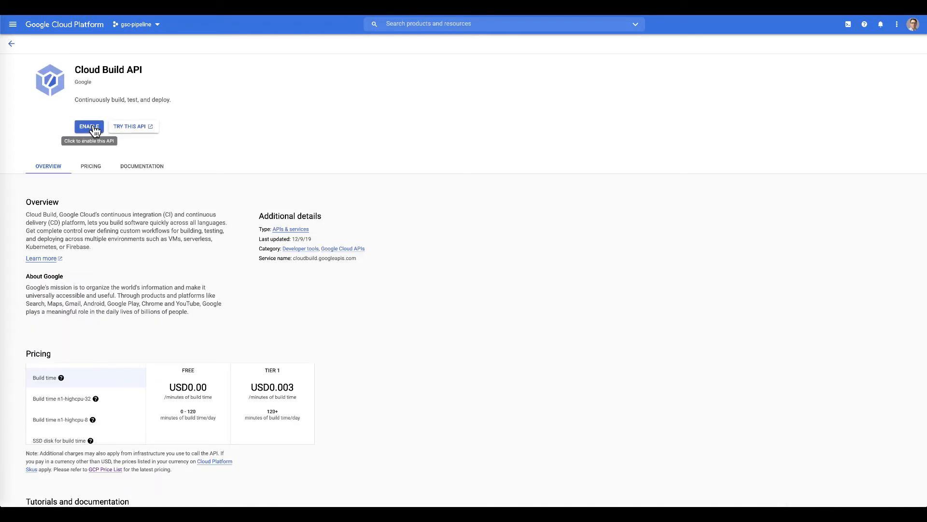
left_click(94, 128)
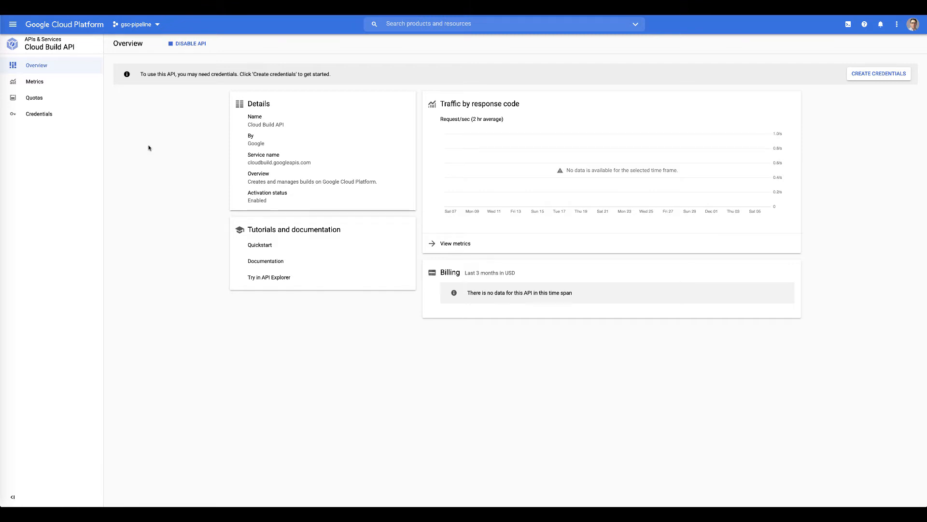
left_click(13, 25)
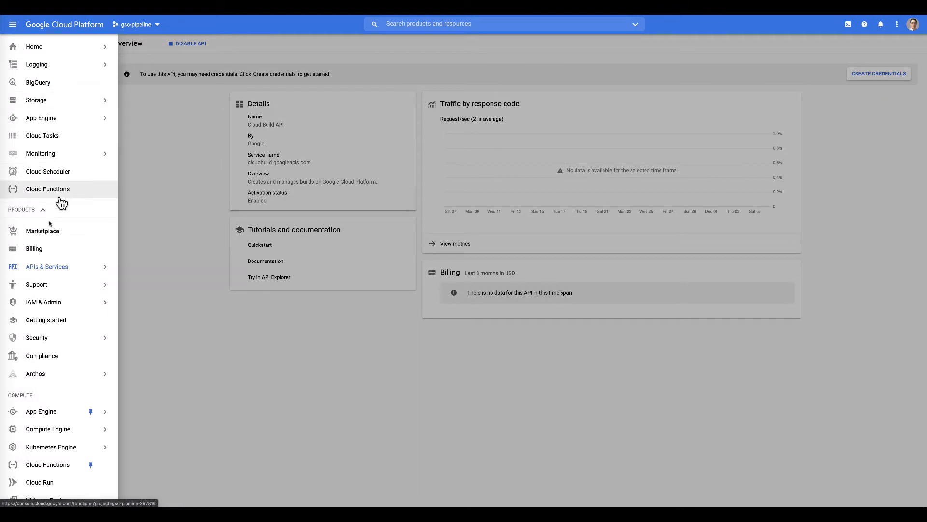
mouse_move(50, 291)
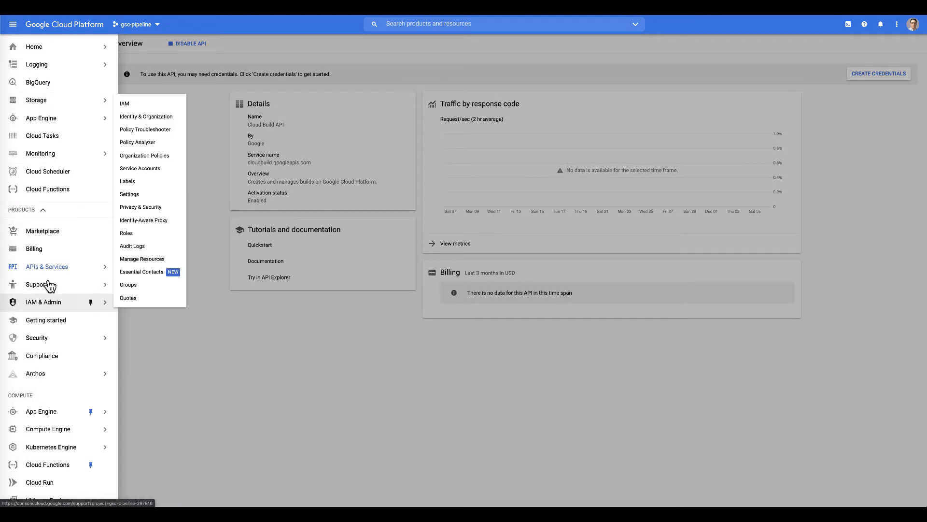
- Search the API Library for 'pub' and check the Cloud Pub/Sub API
left_click(47, 268)
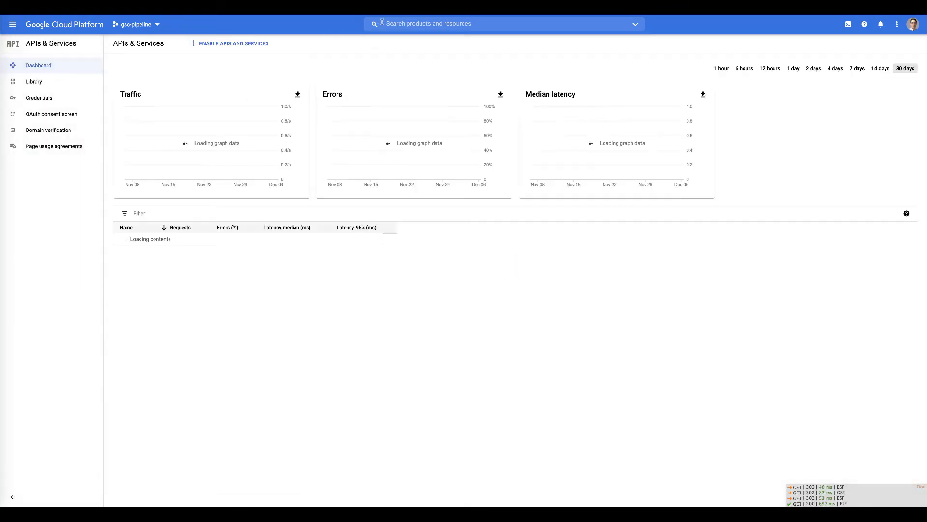
left_click(226, 44)
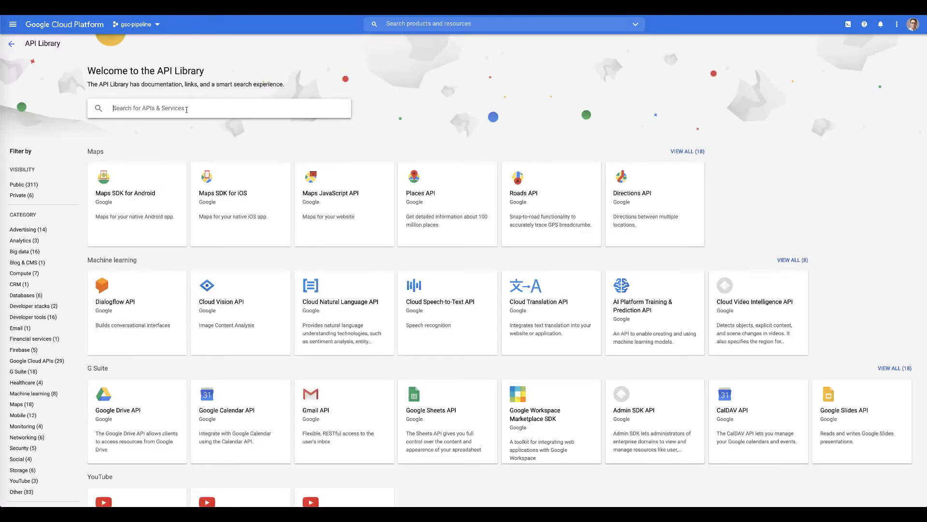
type("pub")
key("Return")
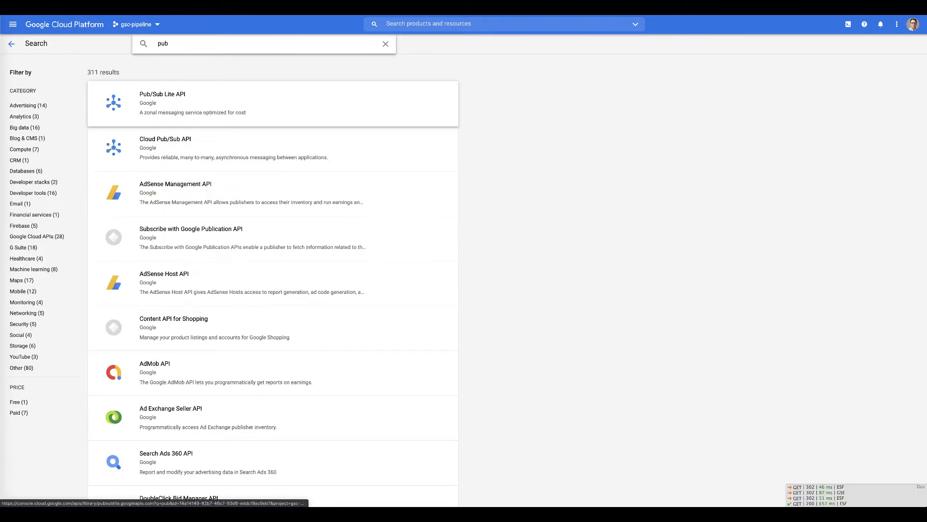
left_click(155, 146)
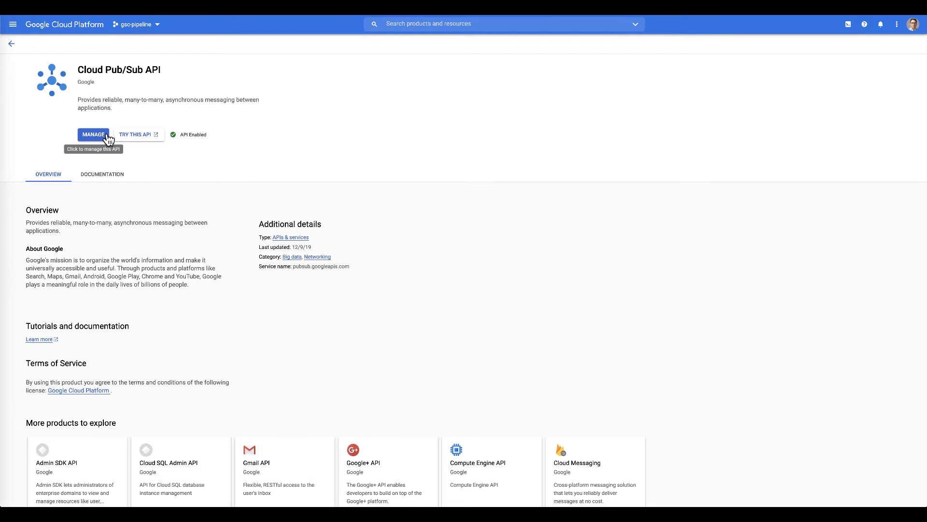
- Replace the library search with 'cloudschedule'
left_click(12, 45)
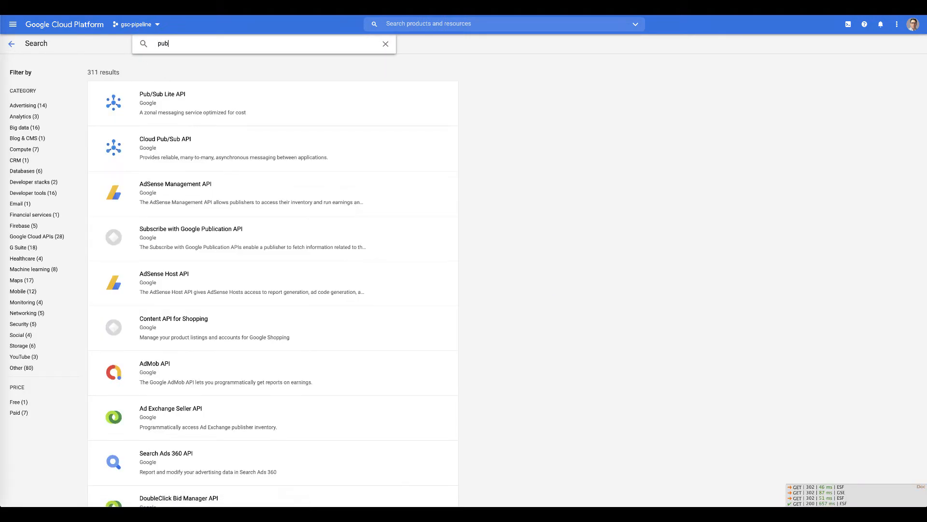
key("BackSpace")
key("BackSpace")
key("BackSpace")
type("cloud")
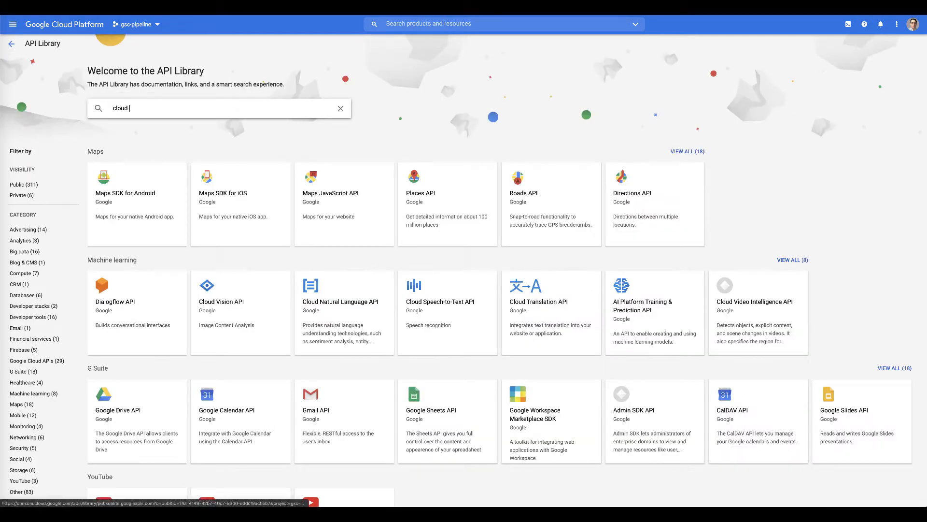
type("schedule")
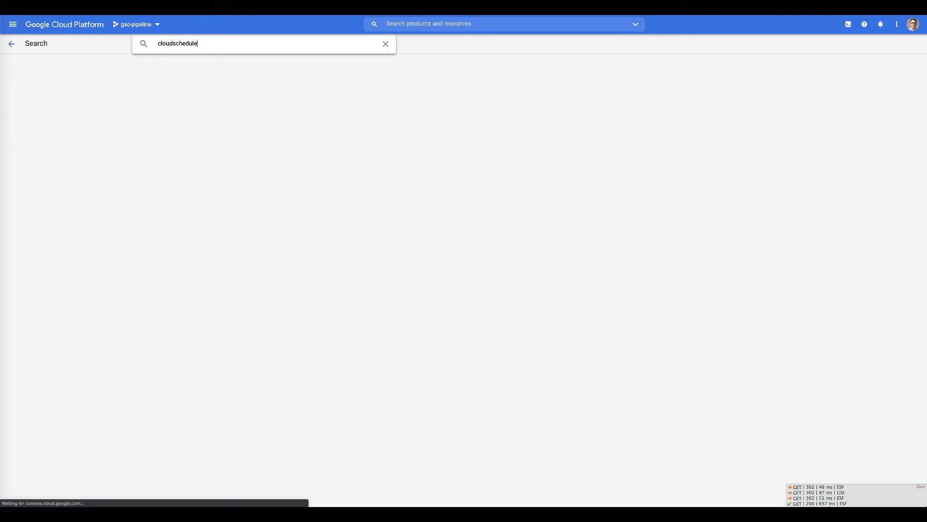
- Enable the Cloud Scheduler API from its search result
left_click(163, 103)
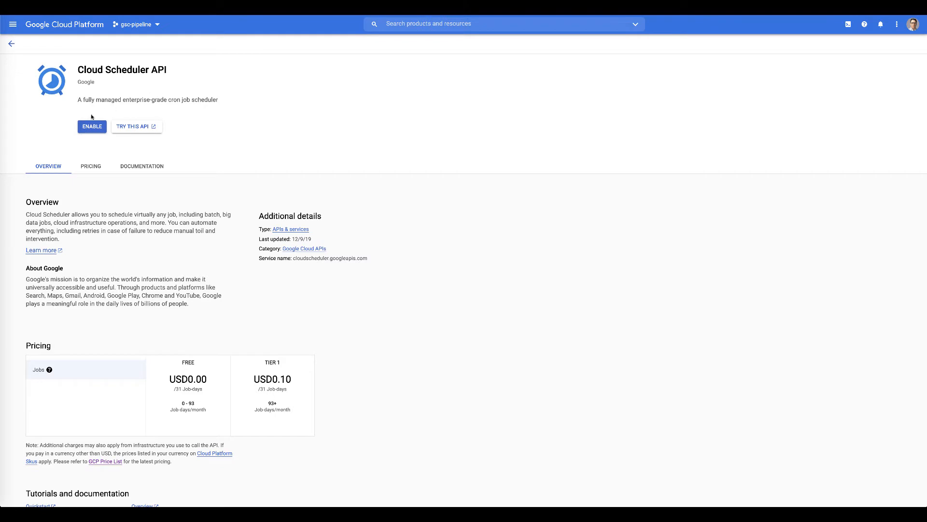
left_click(91, 126)
- Create an OAuth consent screen with the Internal user type
left_click(13, 27)
left_click(13, 27)
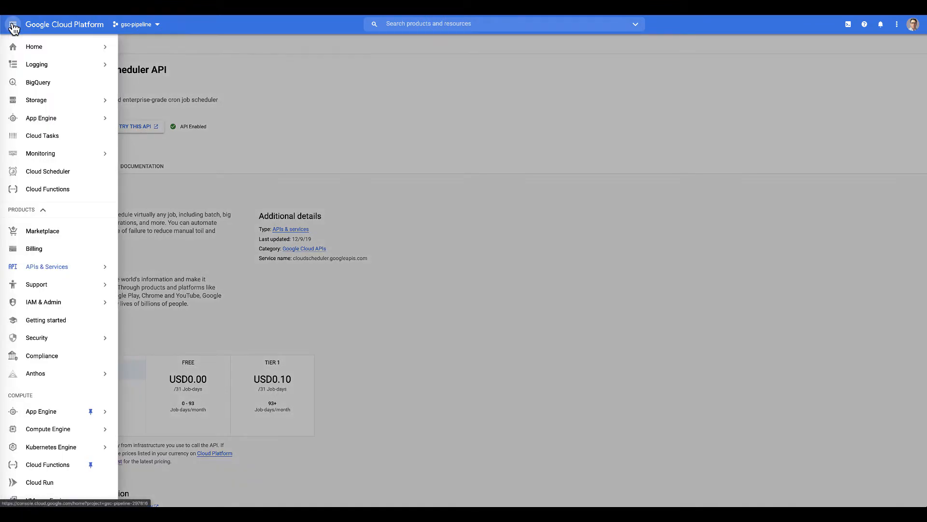
mouse_move(55, 275)
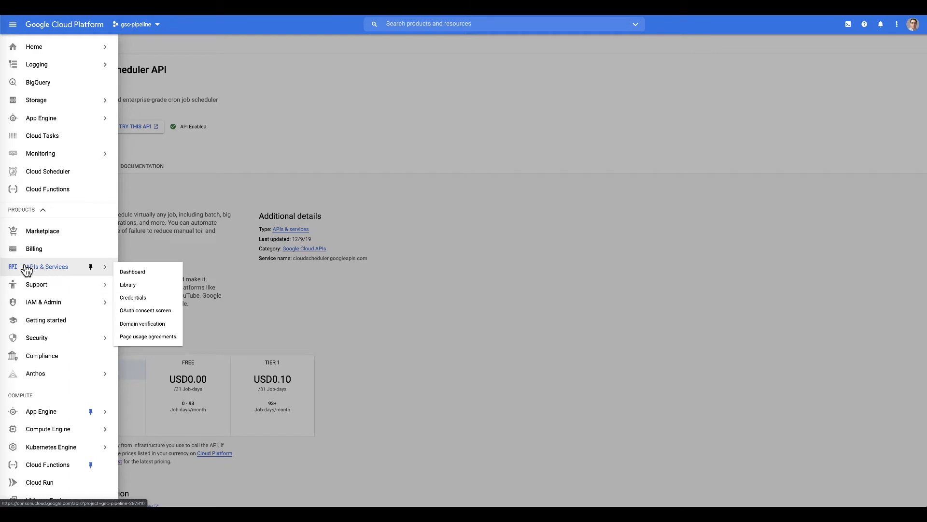
left_click(148, 314)
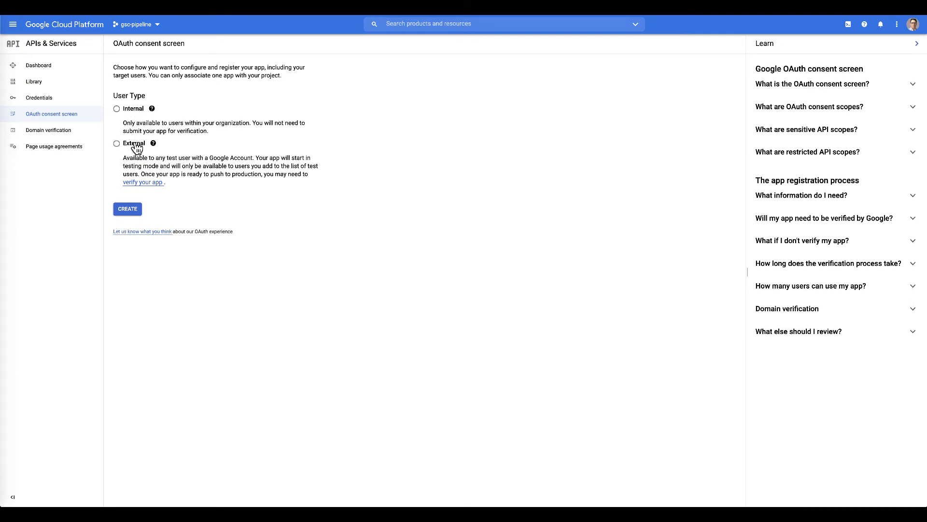
left_click(117, 109)
left_click(125, 209)
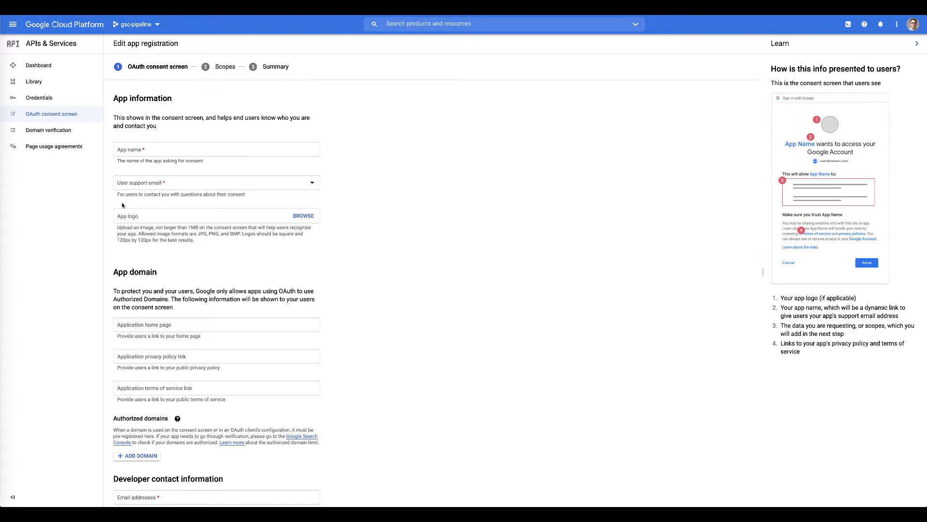
- Enter 'gsc-pipeline' as the app name and choose the account's e-mail as user support contact
left_click(147, 148)
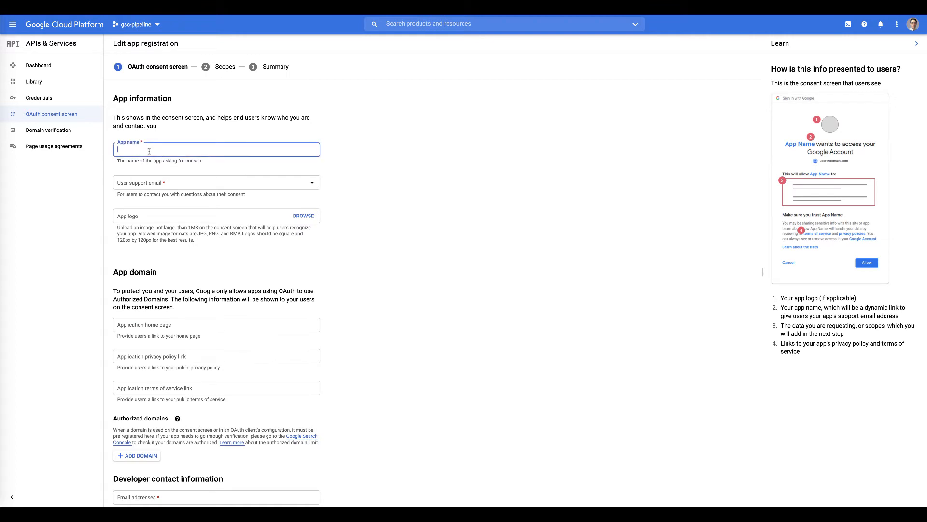
type("Gsc")
key("BackSpace")
key("BackSpace")
type("sc-pipel")
left_click(151, 182)
left_click(136, 190)
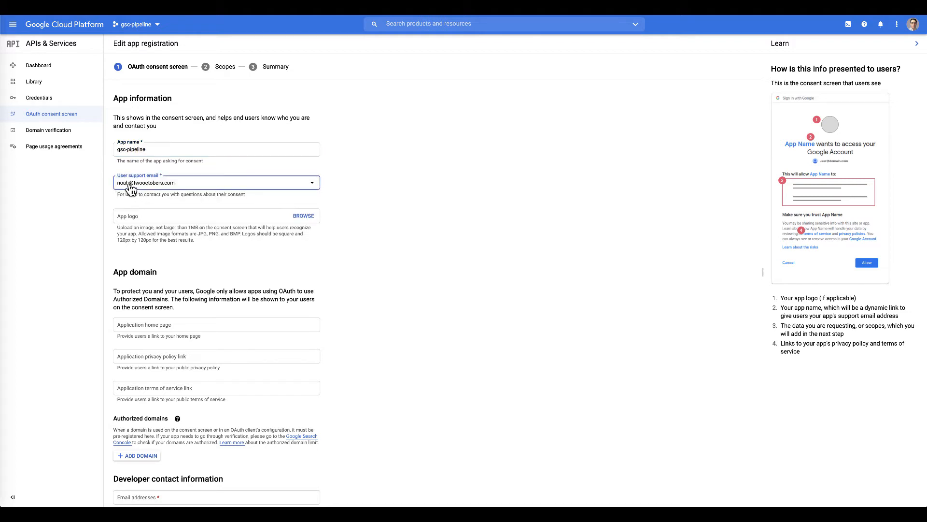
- Upload RingMyBell.png from the chromeimages folder as the app logo
left_click(304, 216)
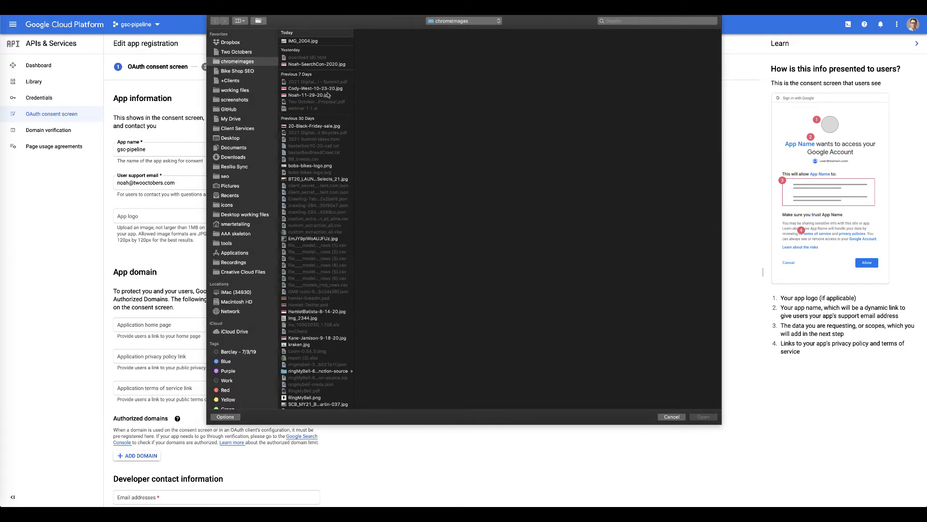
scroll(310, 227, "down", 5)
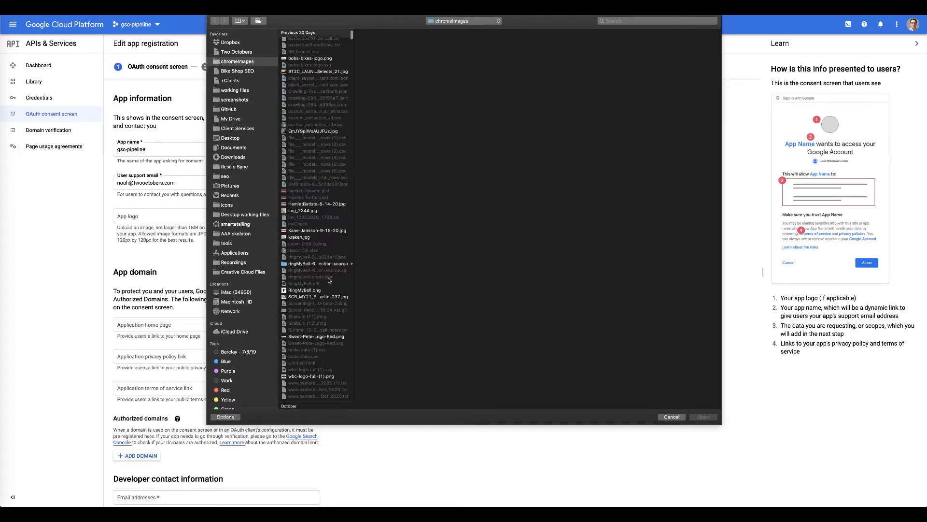
left_click(305, 290)
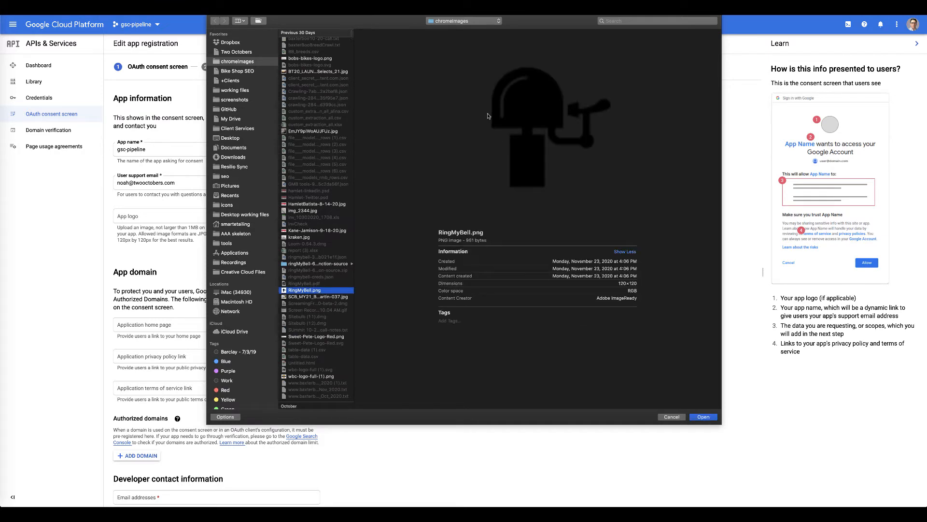
left_click(704, 417)
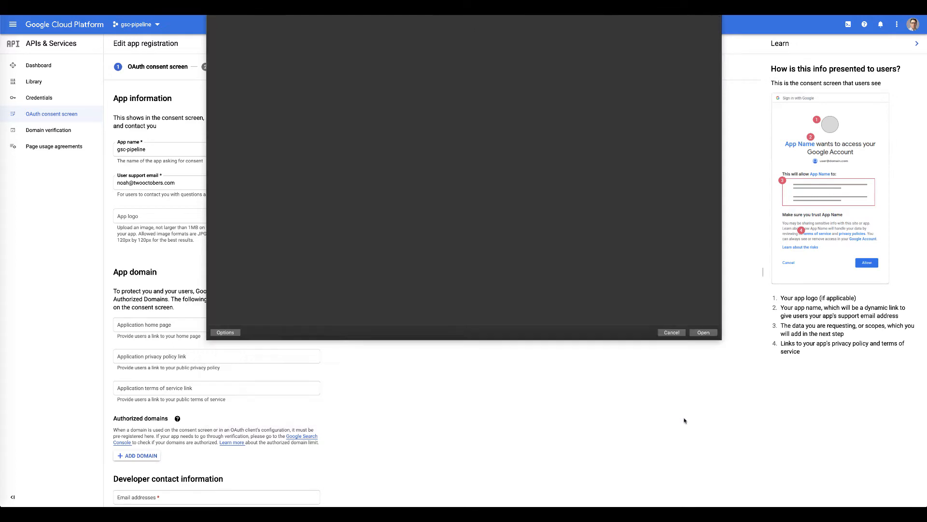
scroll(330, 282, "down", 2)
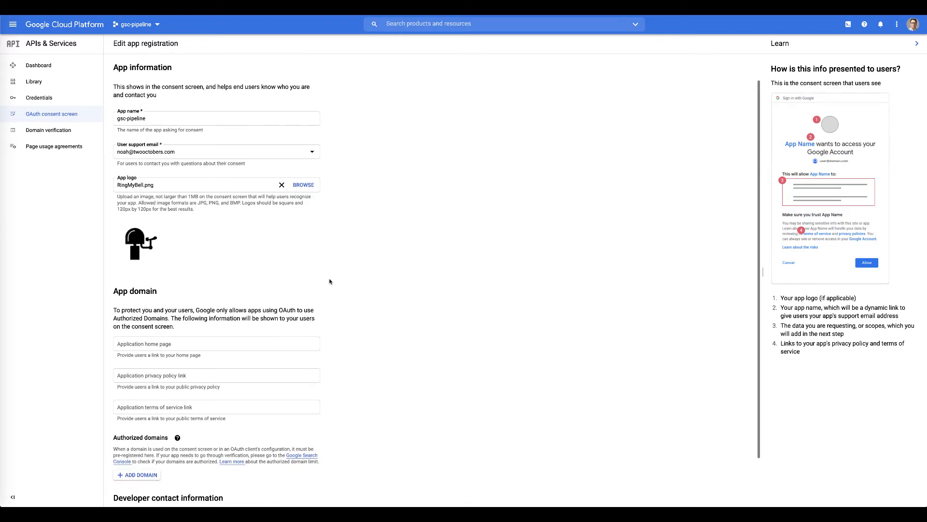
- Fill in the developer contact e-mail address and save the app information step
left_click(137, 458)
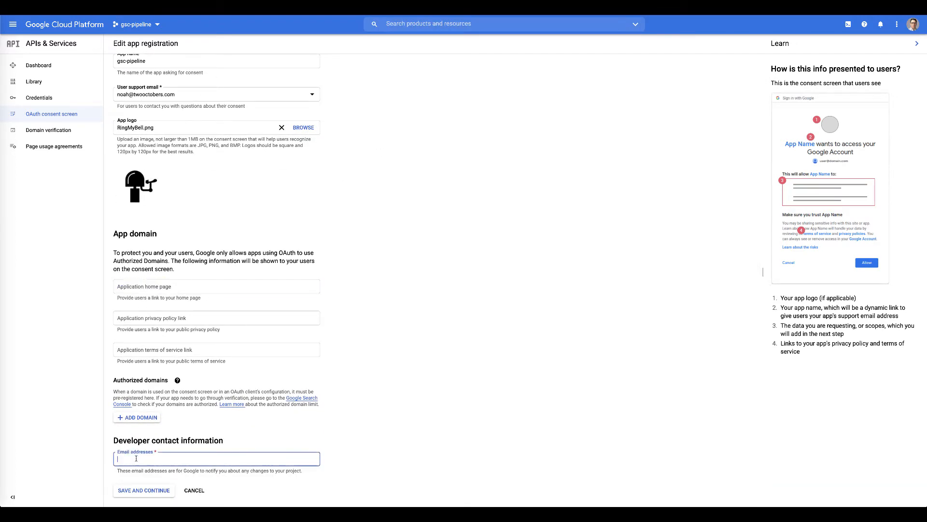
left_click(134, 490)
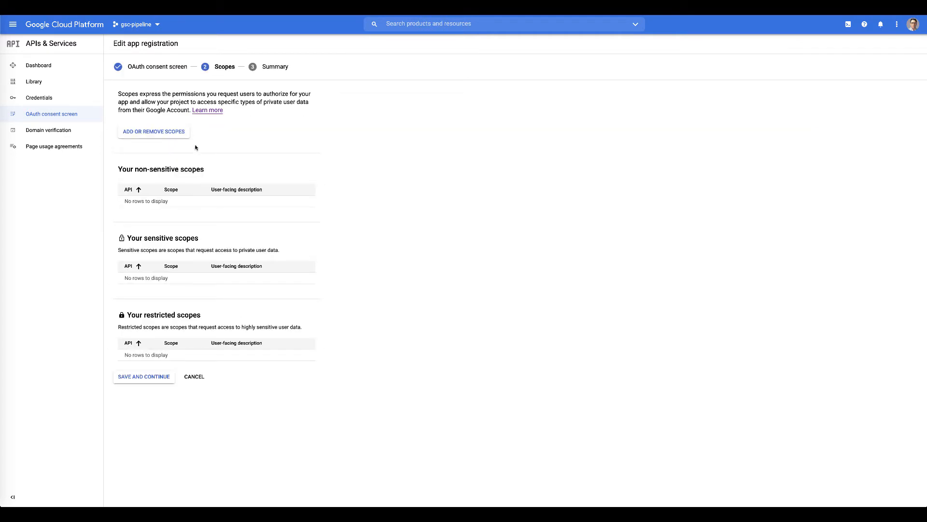
- Tick the userinfo.email, userinfo.profile, BigQuery, cloud-platform and bigquery.readonly scopes, showing 50 rows per page
left_click(141, 134)
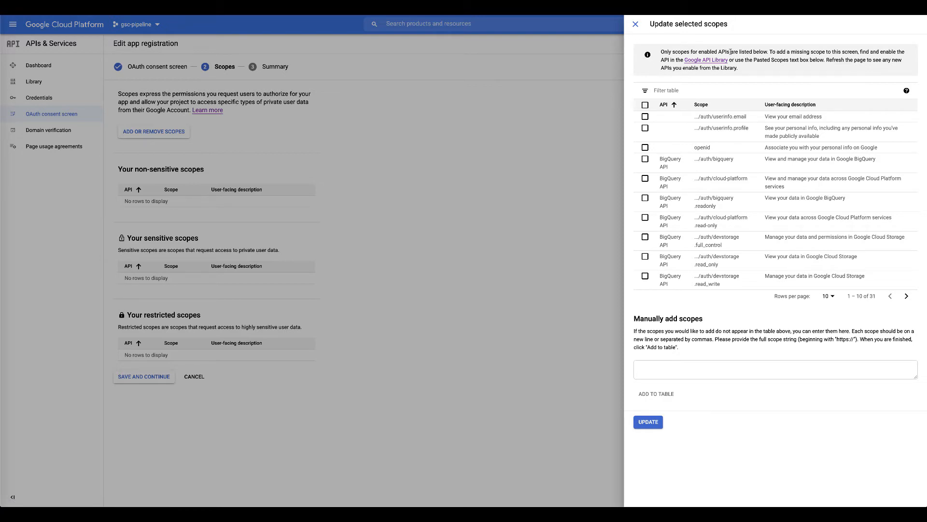
left_click(645, 118)
left_click(645, 128)
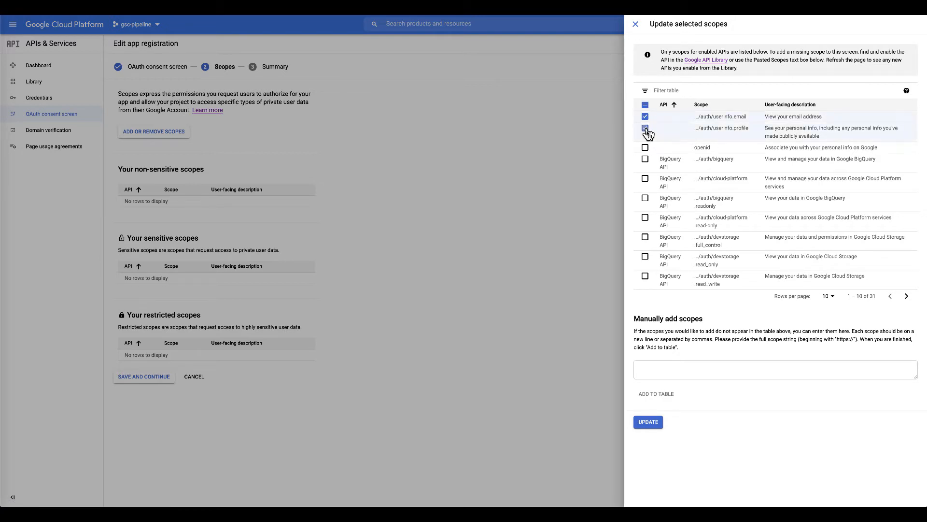
left_click(645, 159)
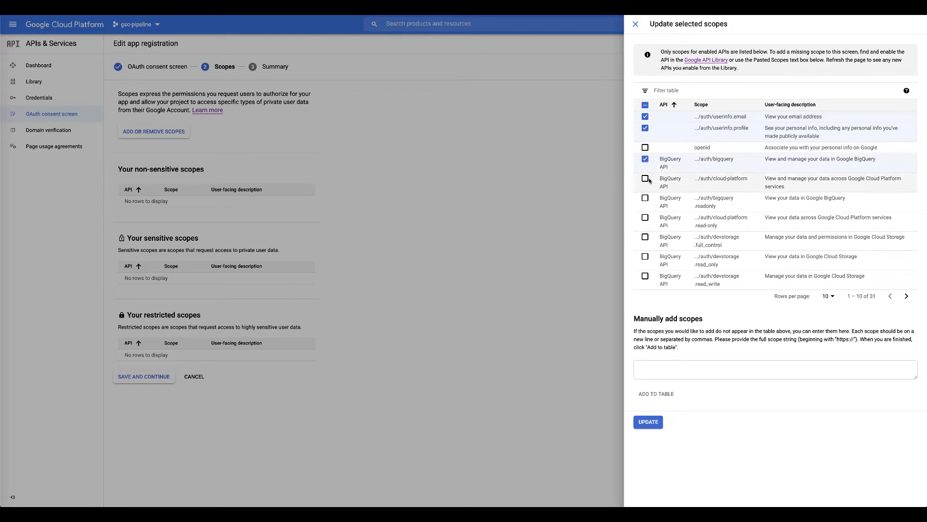
left_click(646, 179)
left_click(645, 198)
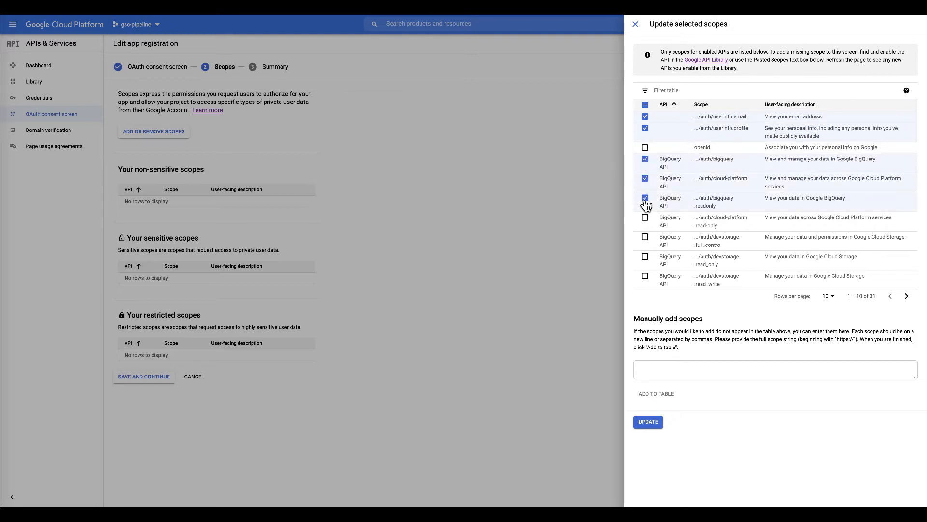
left_click(828, 296)
left_click(822, 340)
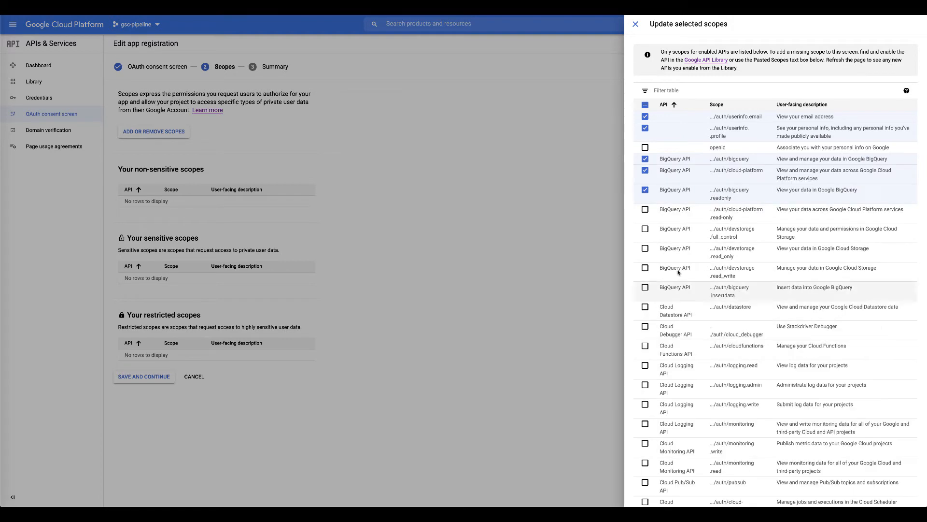
- Tick cloud-platform read-only, devstorage full_control/read_only/read_write, bigquery insertdata, Datastore, Debugger and Cloud Functions scopes
left_click(647, 211)
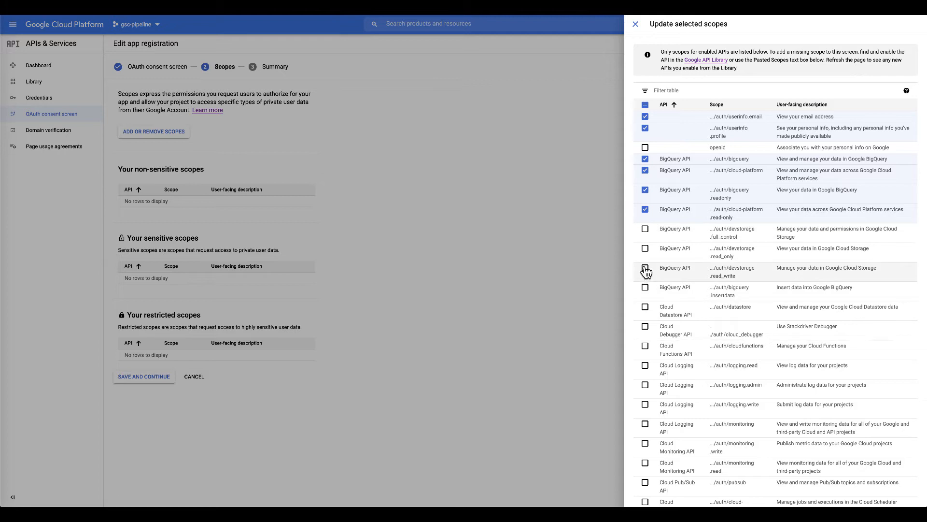
left_click(646, 230)
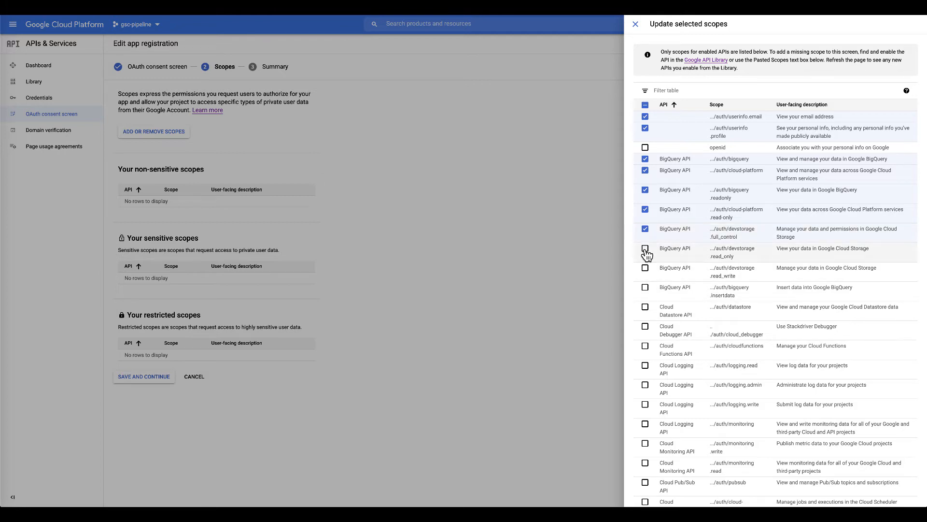
left_click(646, 252)
left_click(647, 270)
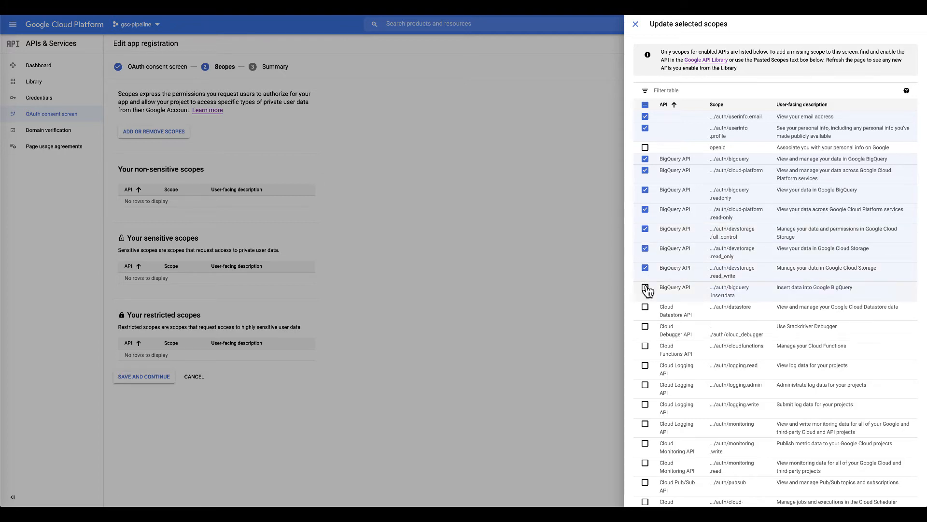
left_click(646, 288)
left_click(646, 307)
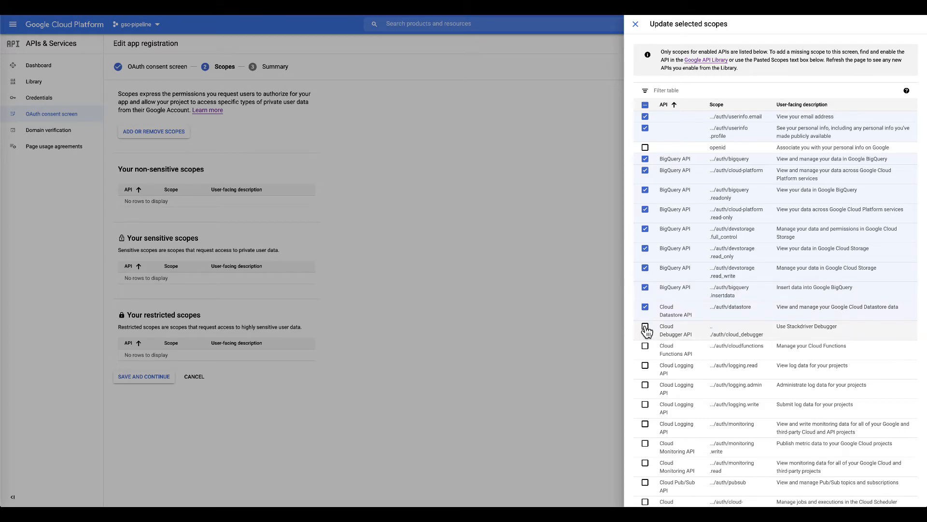
left_click(646, 328)
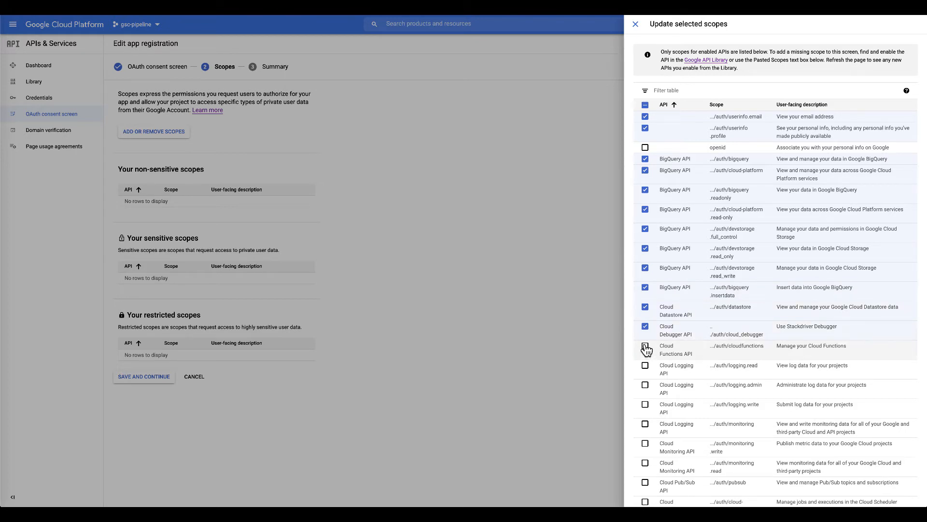
left_click(646, 347)
- Tick the logging, monitoring, Pub/Sub, Cloud Scheduler, Storage write_only and Cloud Tasks scopes
scroll(650, 350, "down", 3)
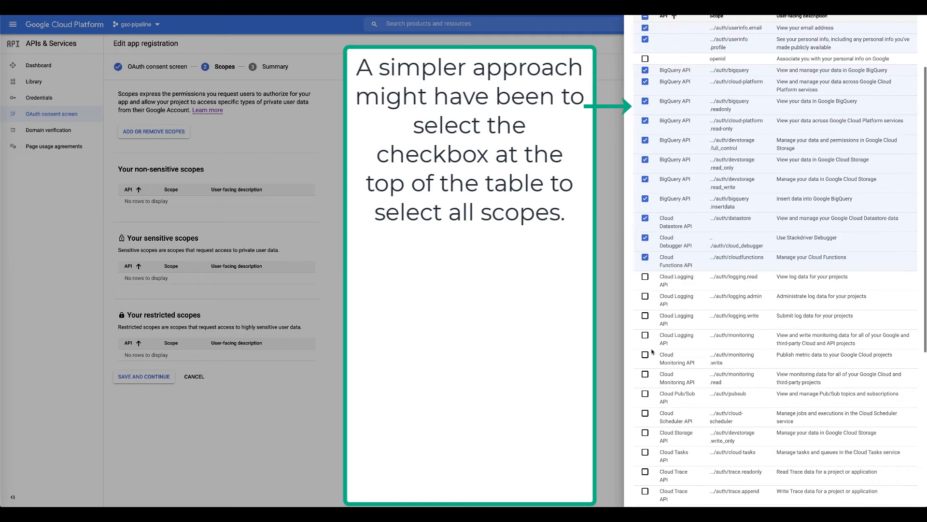
left_click(646, 218)
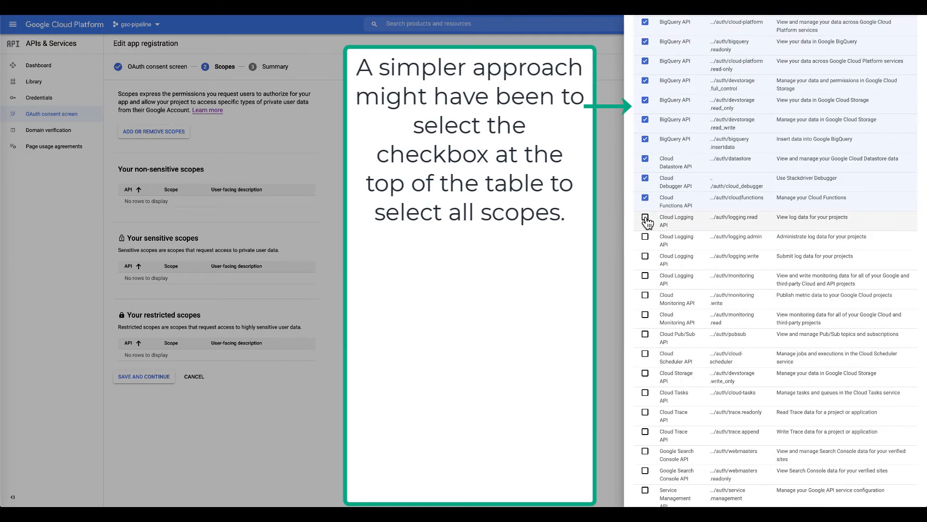
left_click(646, 236)
left_click(646, 257)
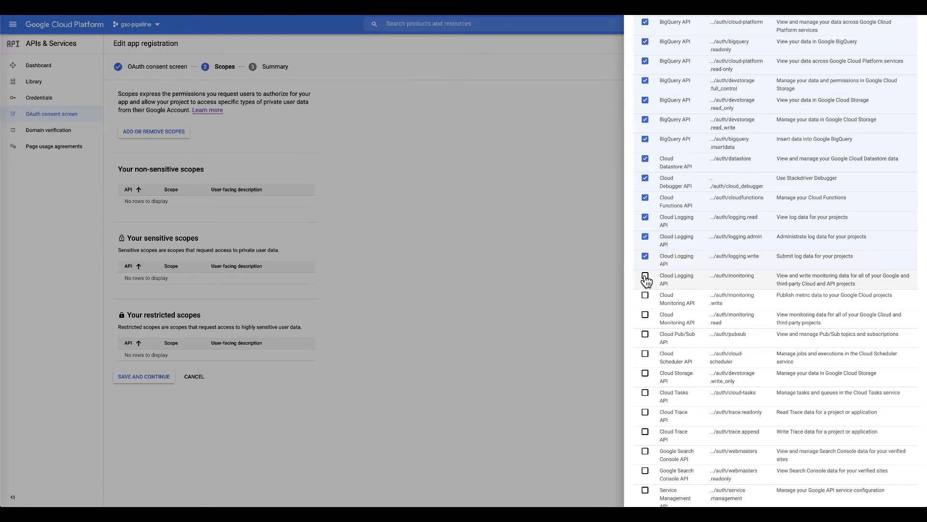
left_click(646, 275)
left_click(646, 295)
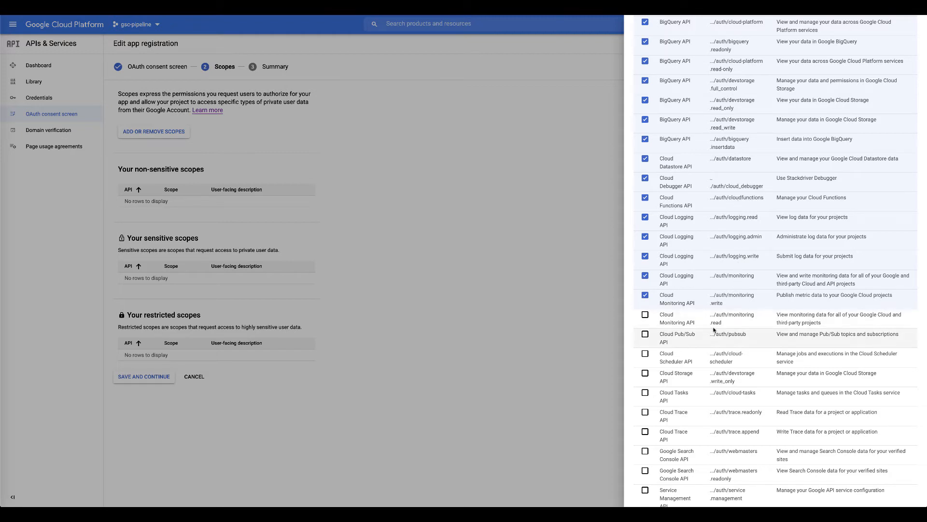
left_click(648, 315)
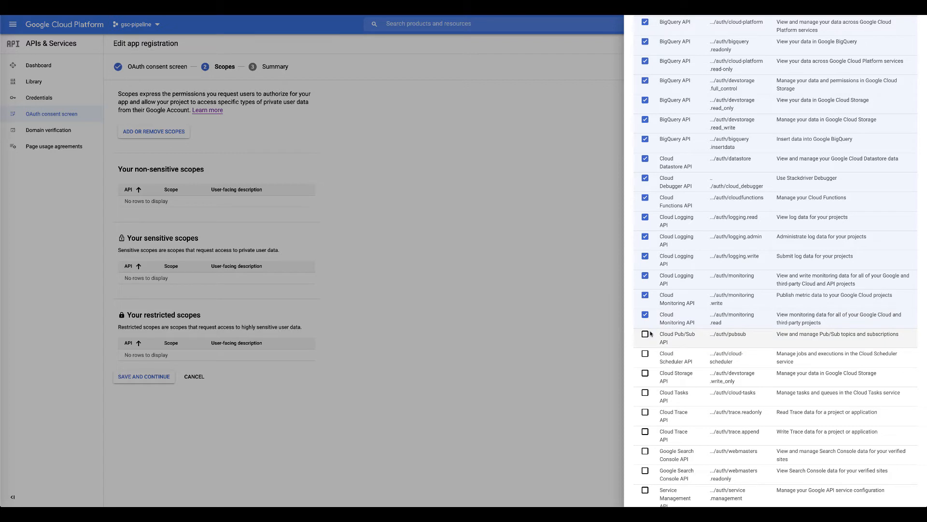
left_click(647, 333)
left_click(646, 356)
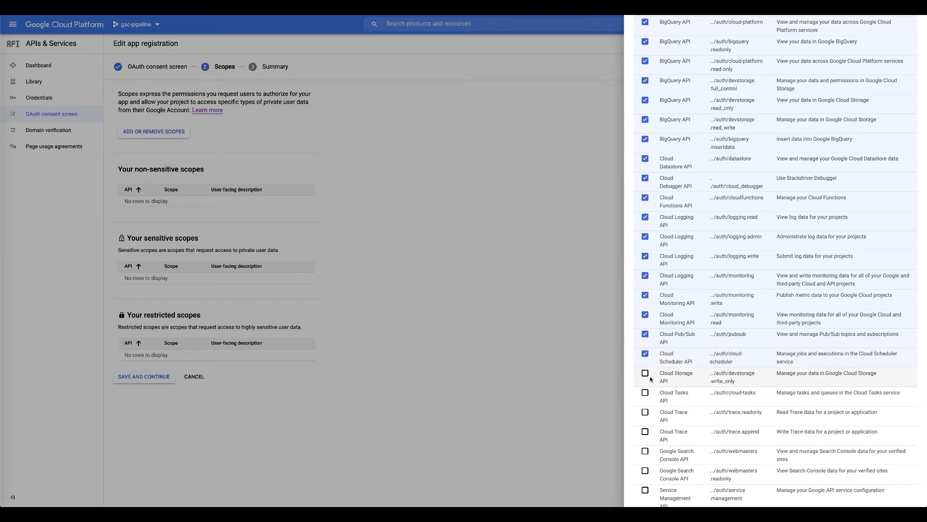
left_click(645, 375)
left_click(646, 393)
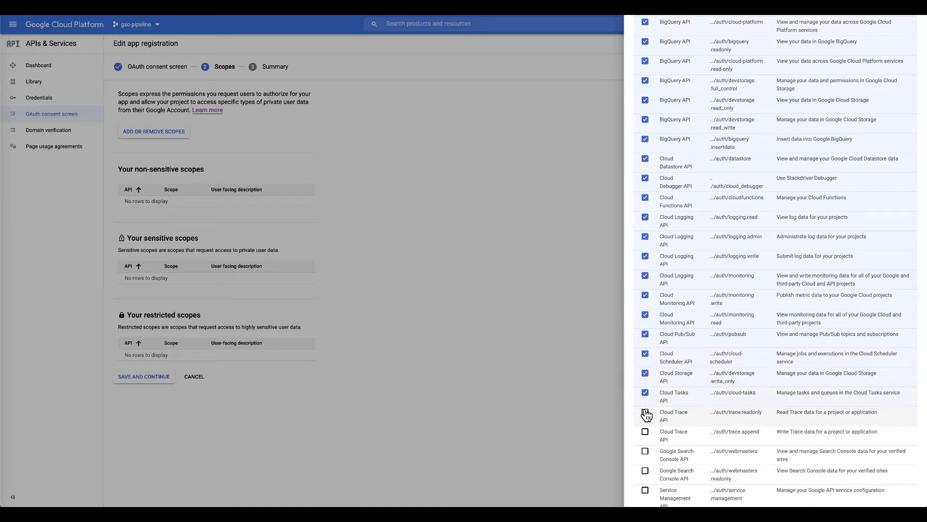
- Tick the trace, Search Console webmasters, service management and IAM test scopes, then apply the selection
scroll(646, 408, "down", 1)
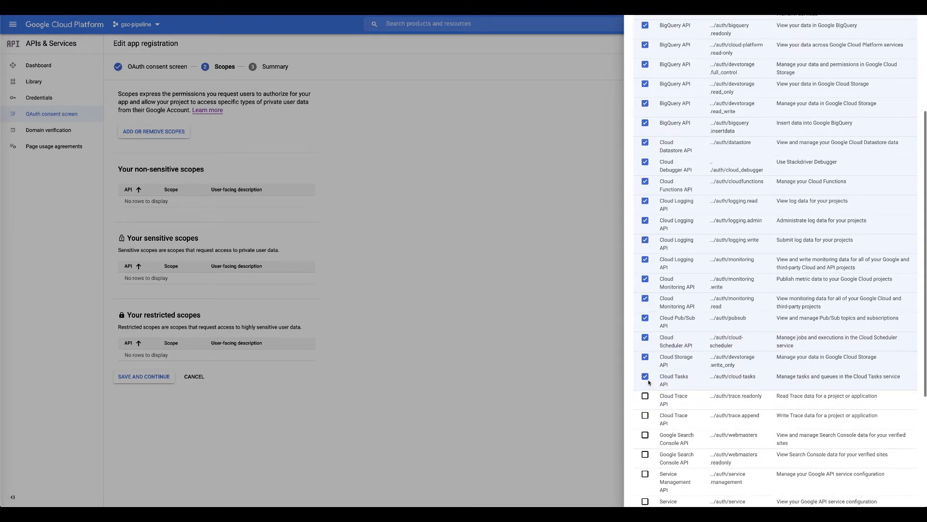
left_click(646, 397)
left_click(645, 416)
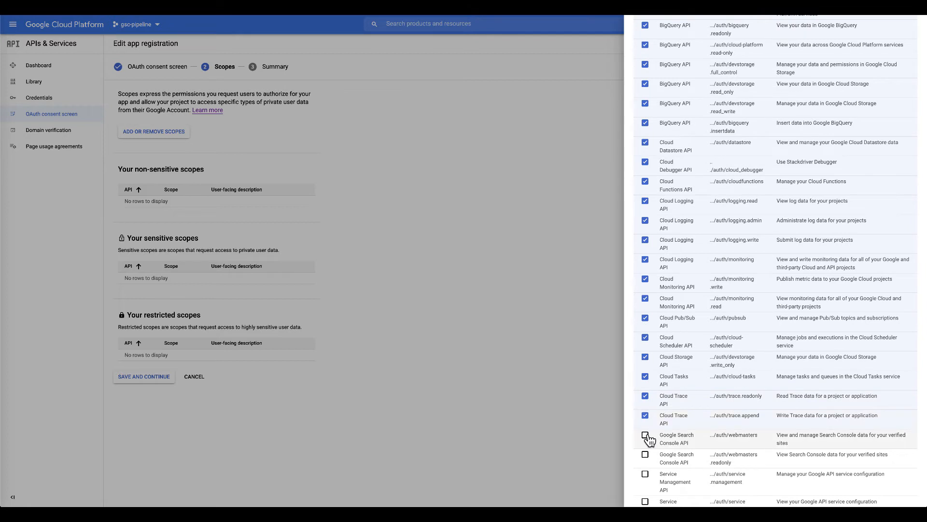
left_click(646, 435)
scroll(683, 434, "down", 3)
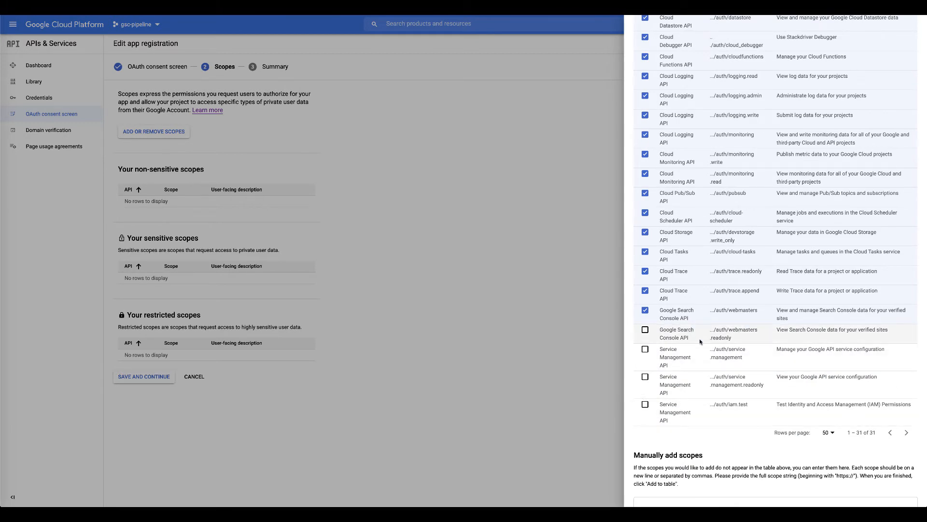
left_click(645, 333)
left_click(645, 351)
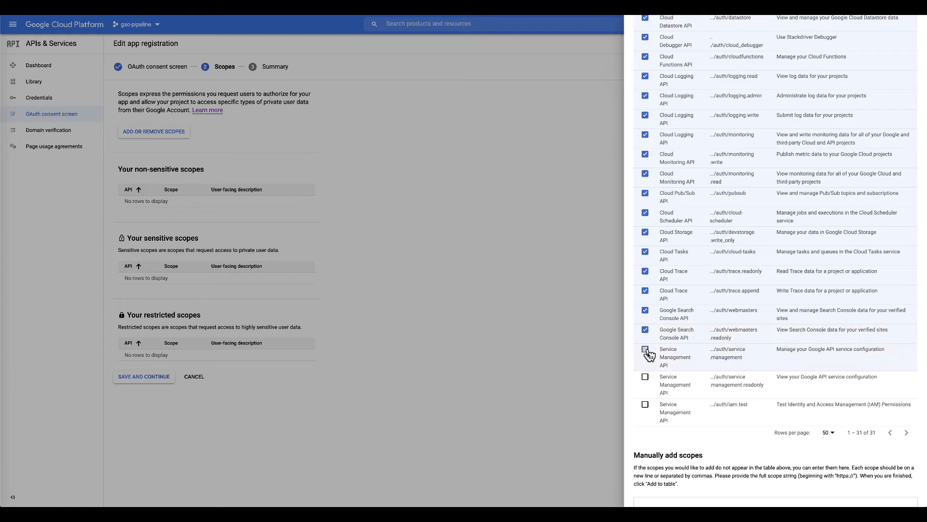
left_click(646, 376)
left_click(645, 404)
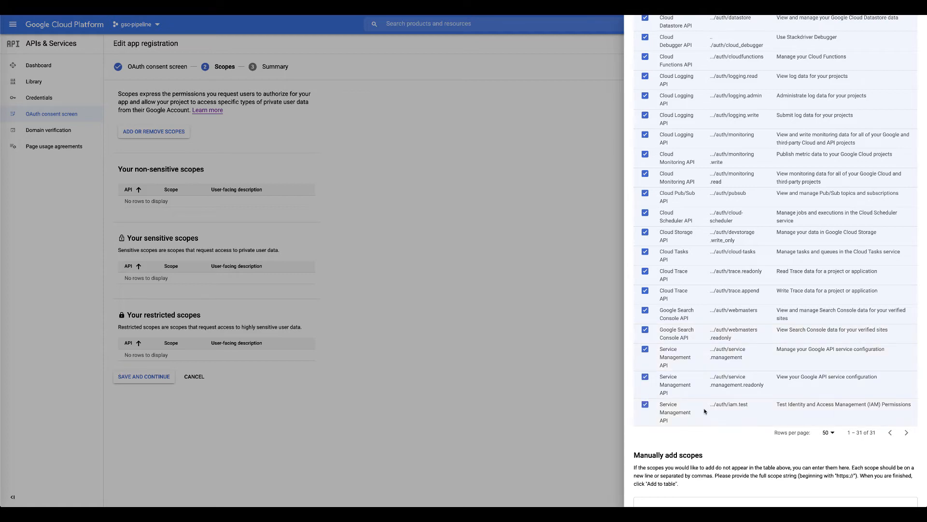
scroll(704, 411, "down", 2)
left_click(646, 496)
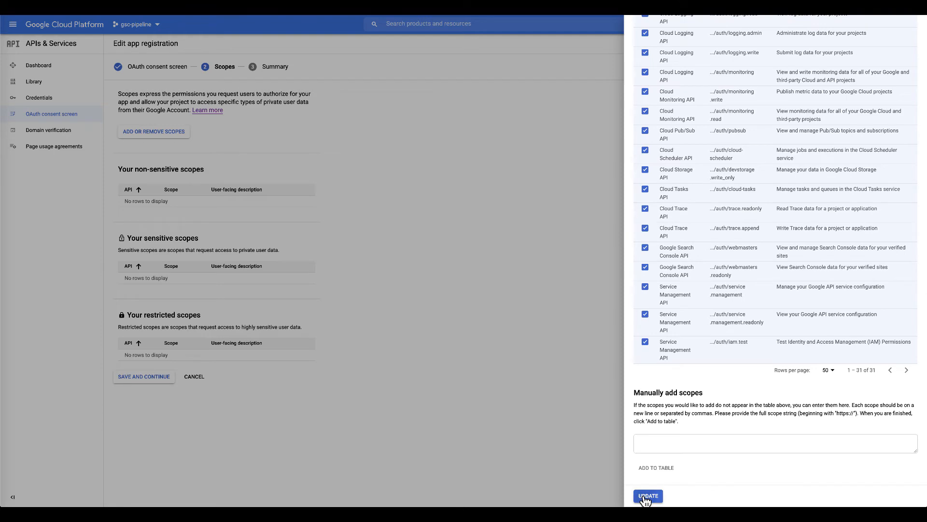
- Save the 30 selected scopes and return from the Summary page to the consent screen dashboard
scroll(189, 354, "down", 5)
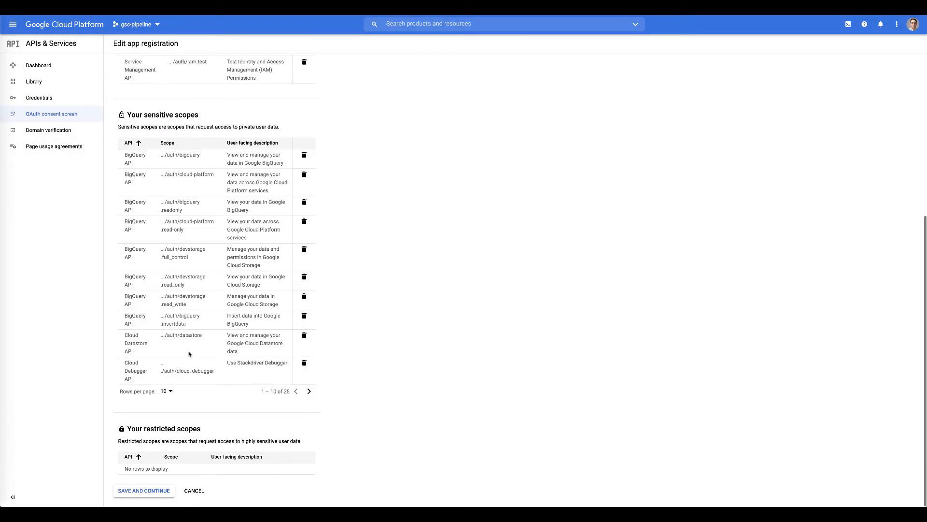
left_click(159, 490)
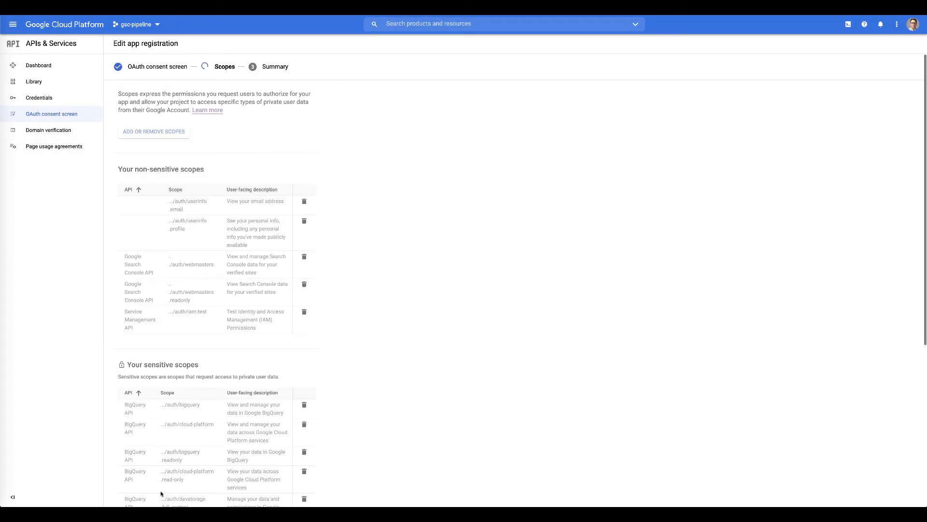
scroll(362, 170, "down", 4)
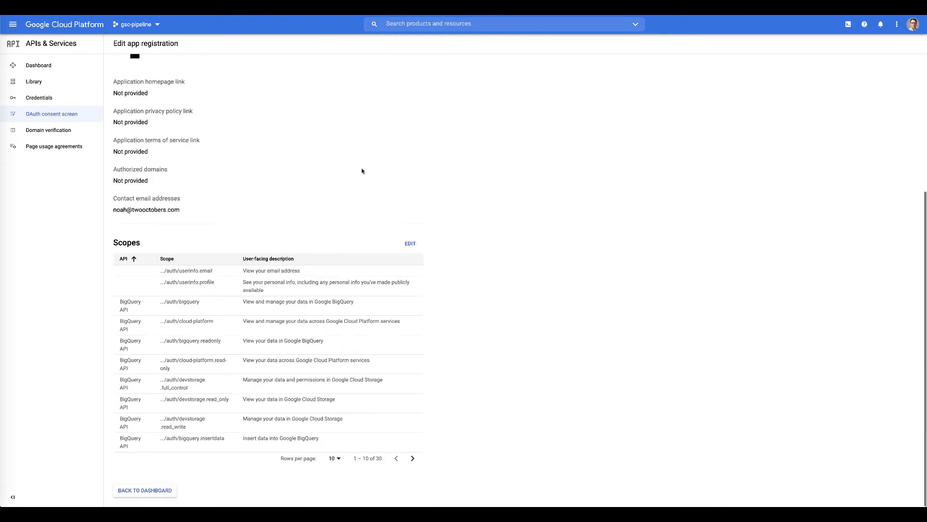
left_click(151, 492)
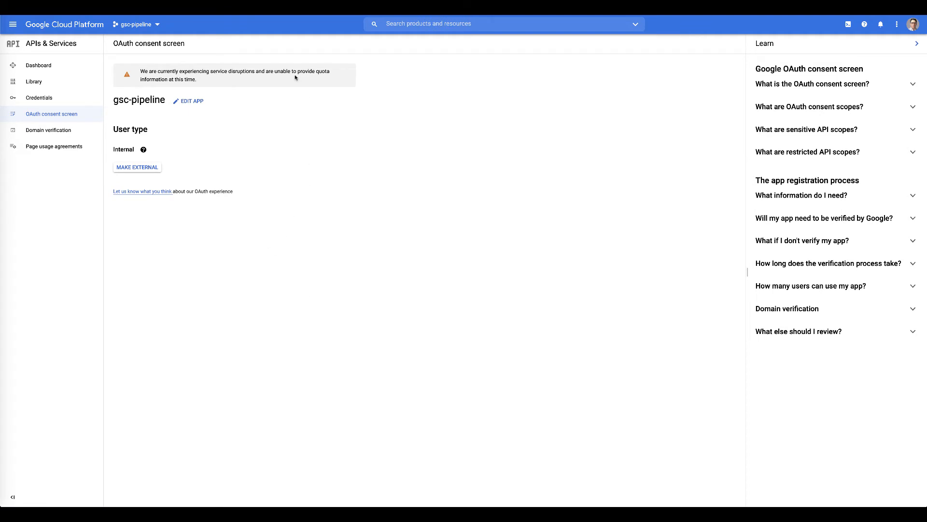
left_click(13, 25)
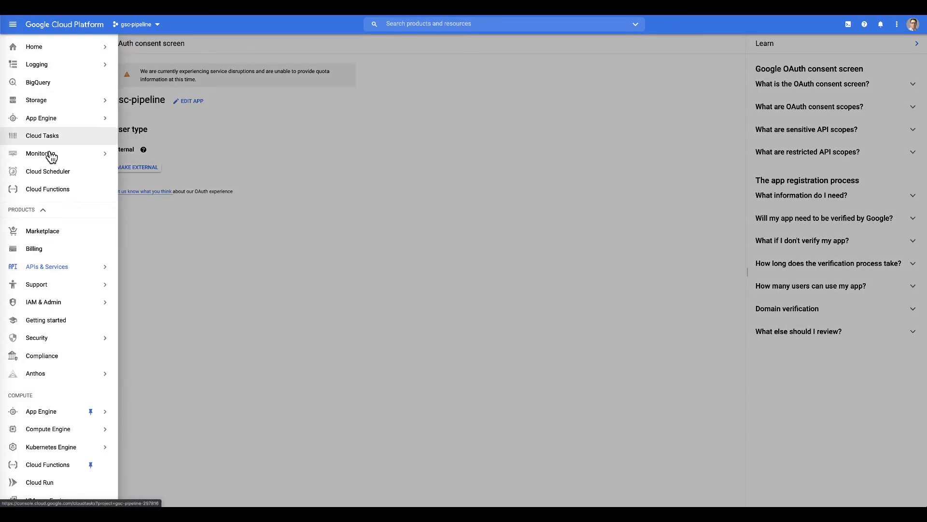
mouse_move(50, 46)
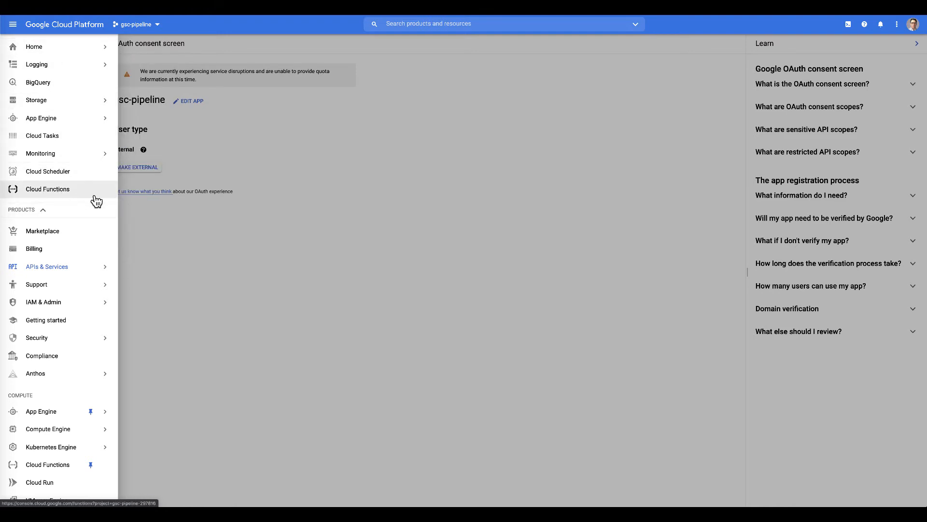
mouse_move(90, 269)
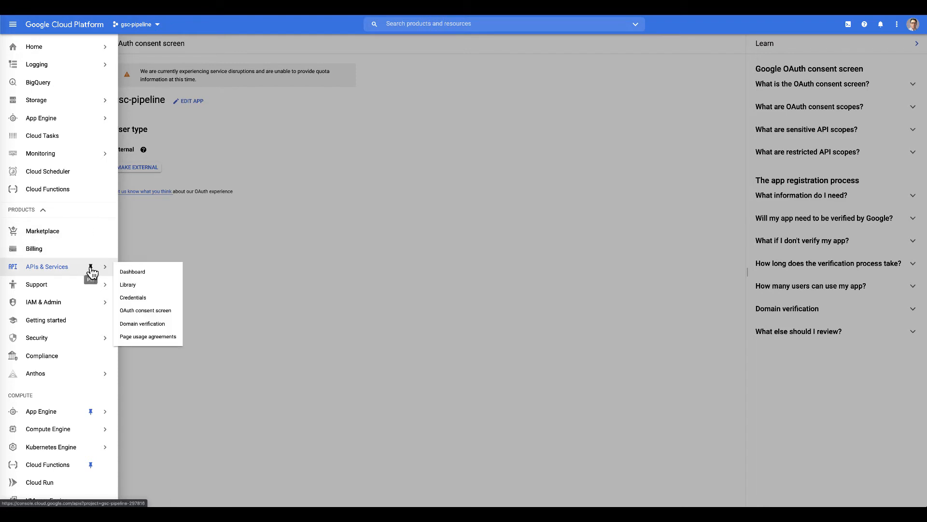
scroll(87, 358, "down", 4)
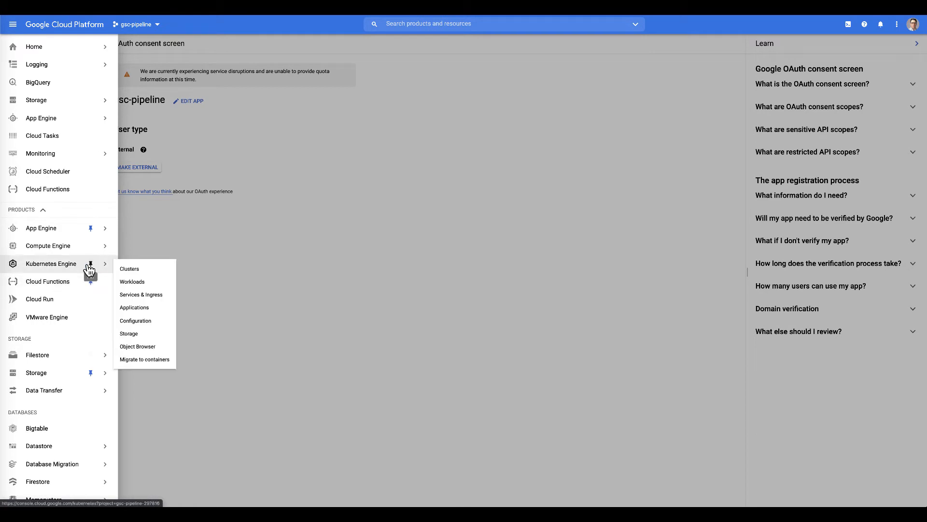
left_click(90, 266)
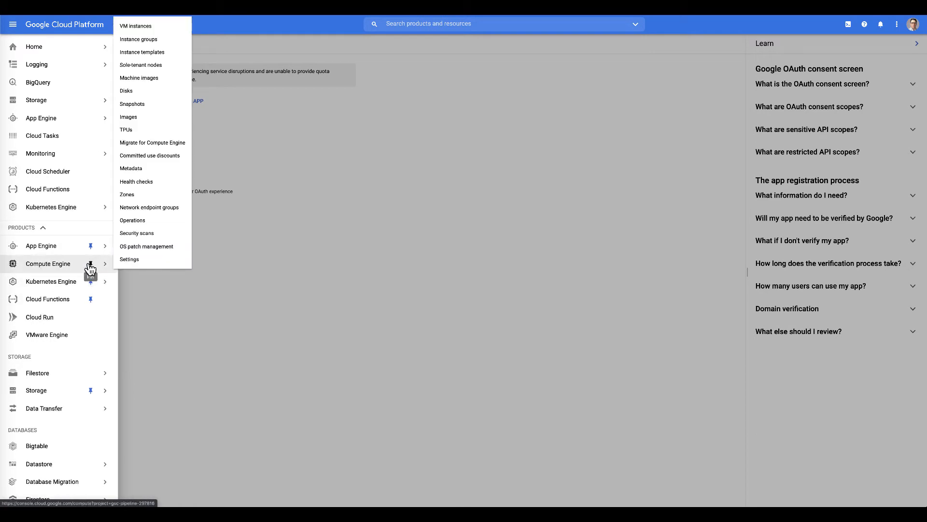
mouse_move(53, 208)
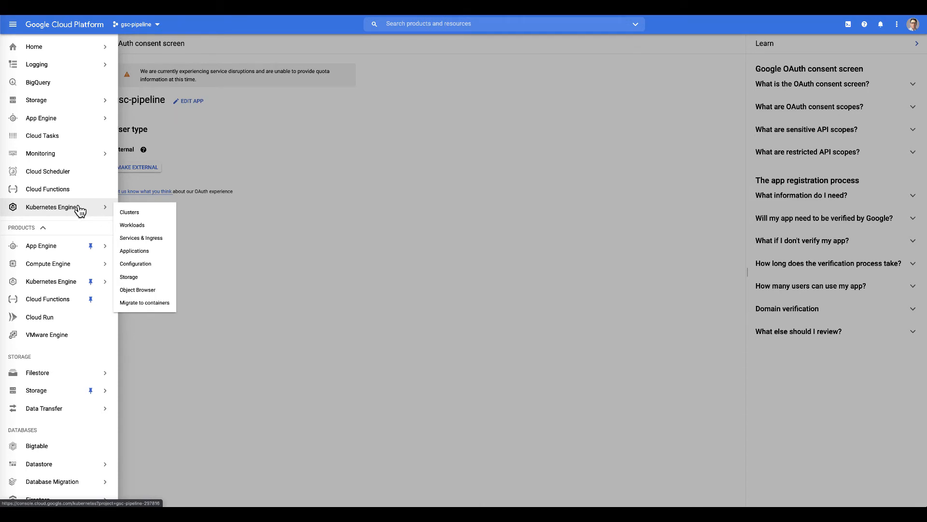
mouse_move(91, 287)
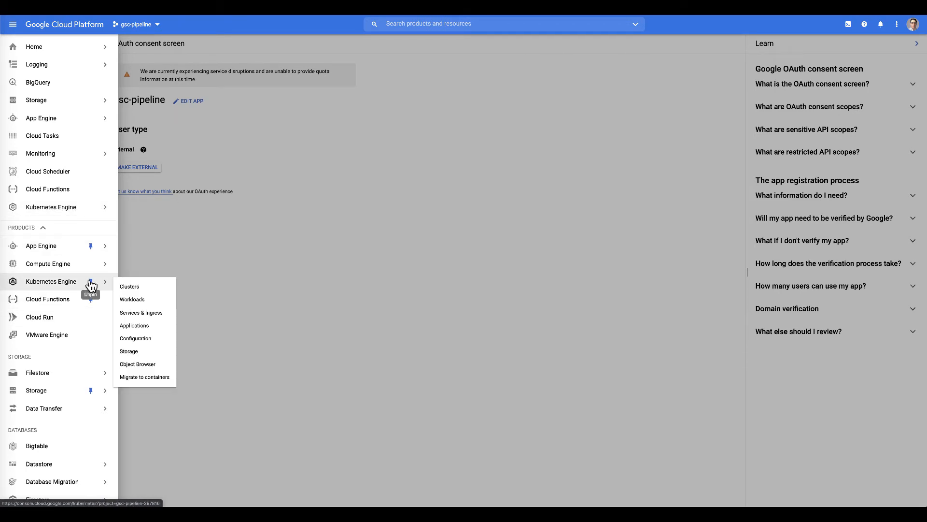
left_click(91, 284)
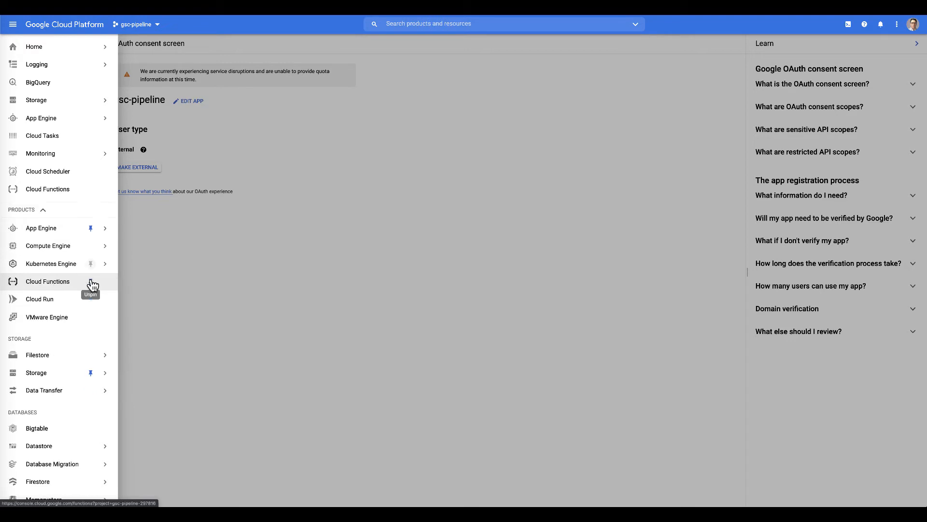
mouse_move(88, 164)
key("Escape")
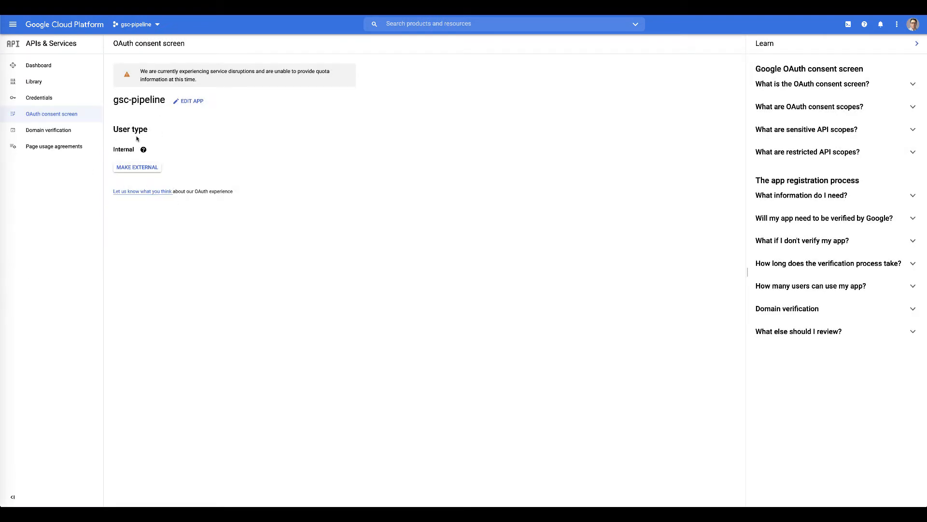
- Create a service account named 'robot' via Credentials > Create Credentials > Service account
left_click(53, 103)
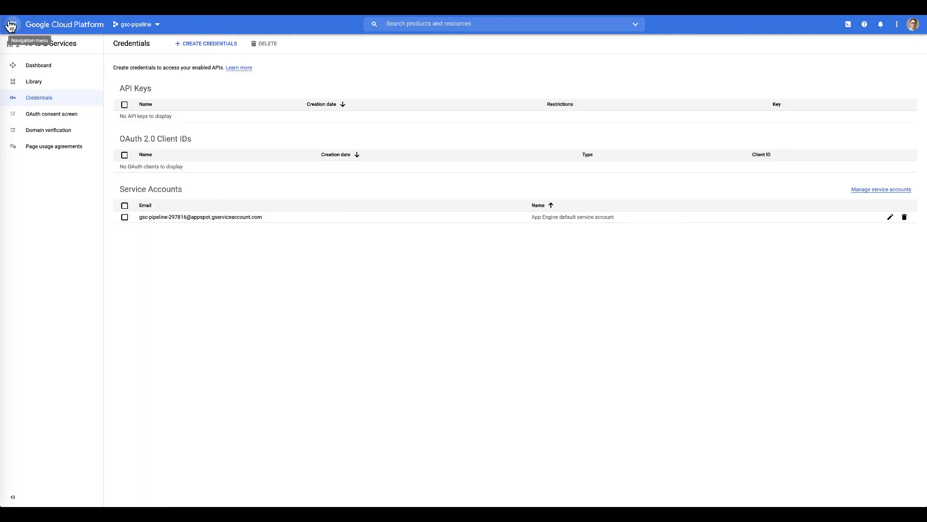
left_click(208, 46)
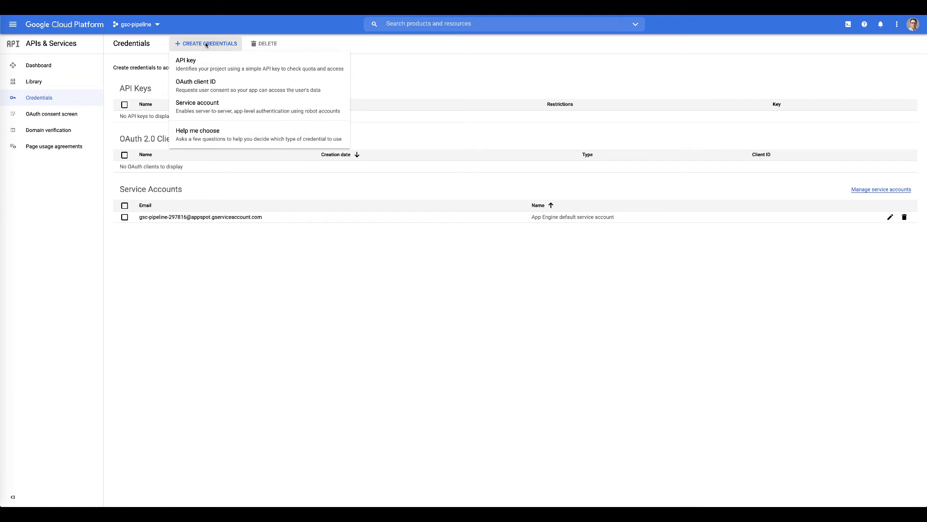
left_click(198, 111)
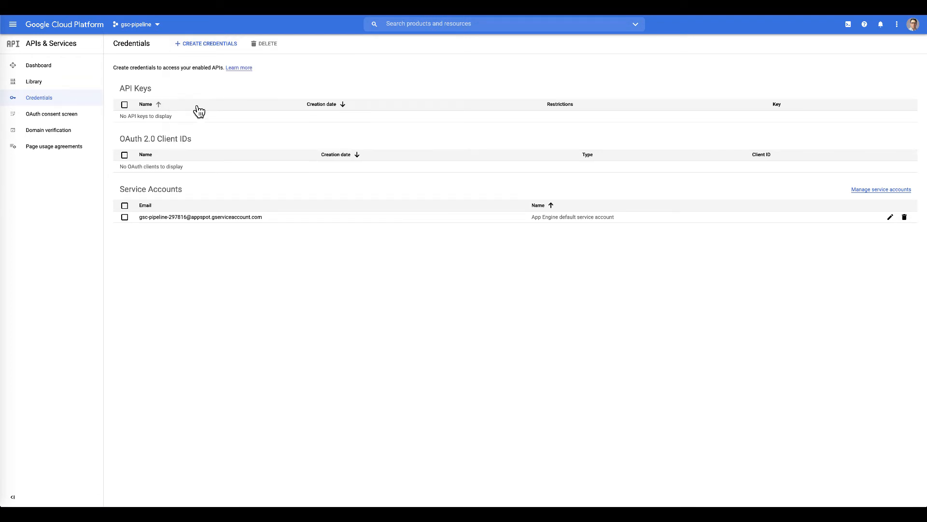
left_click(169, 90)
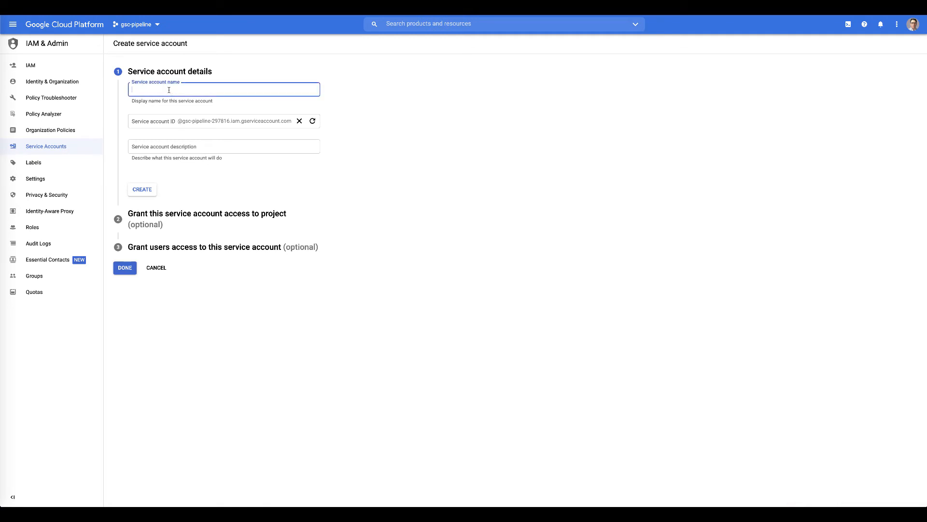
type("robot")
left_click(142, 189)
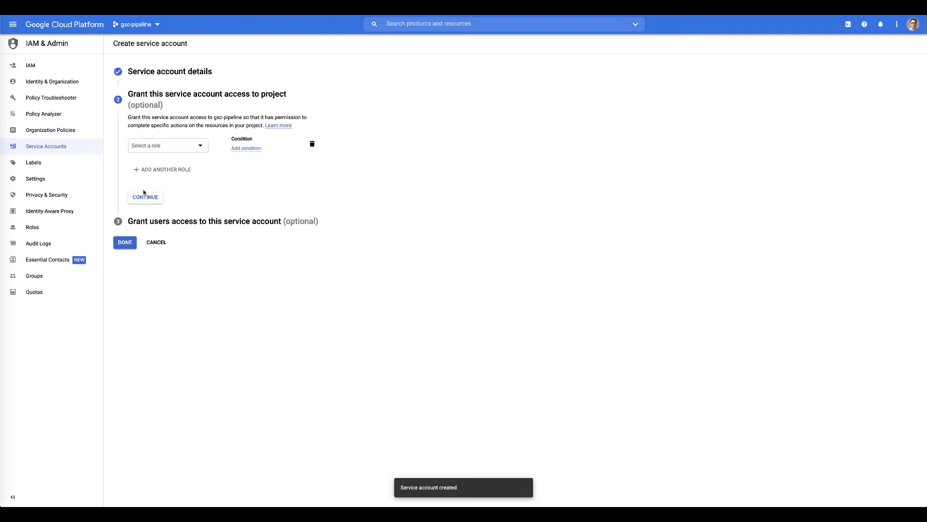
- Grant the robot service account the BigQuery > BigQuery Admin role and continue
left_click(201, 145)
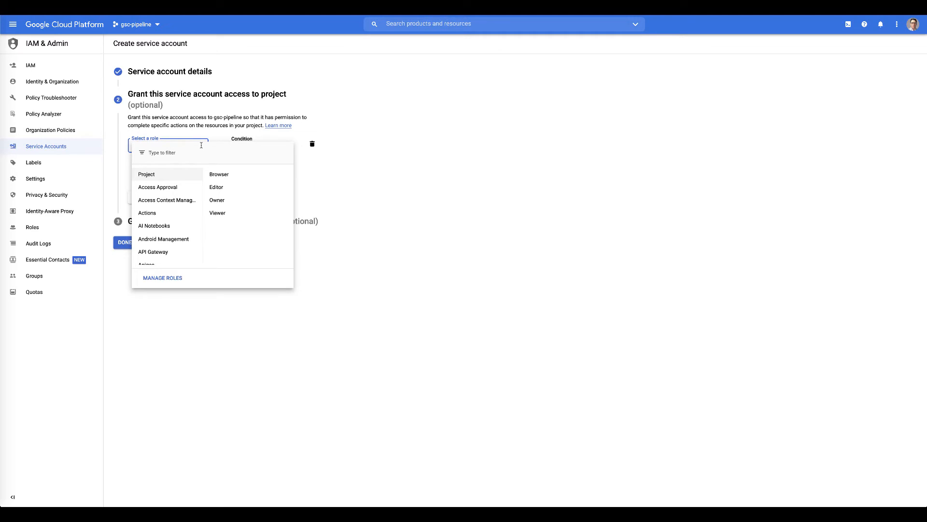
mouse_move(163, 191)
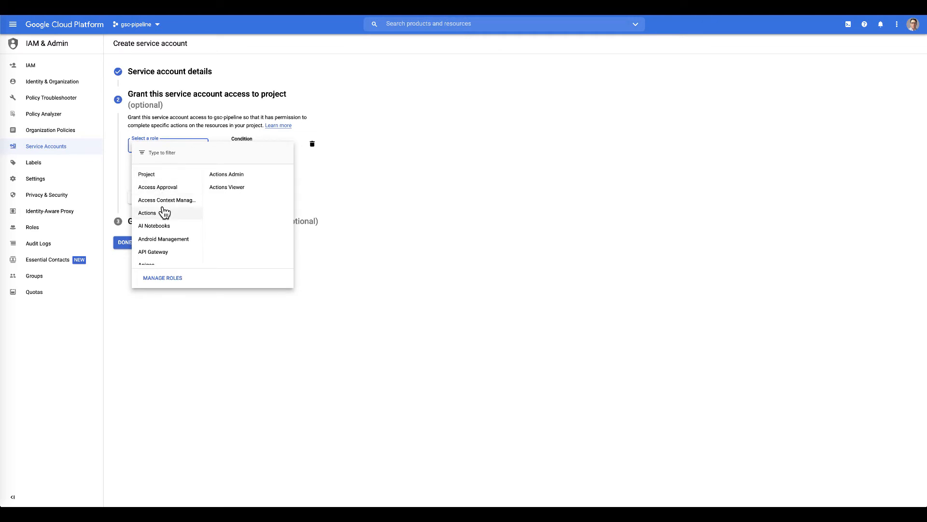
scroll(166, 209, "down", 1)
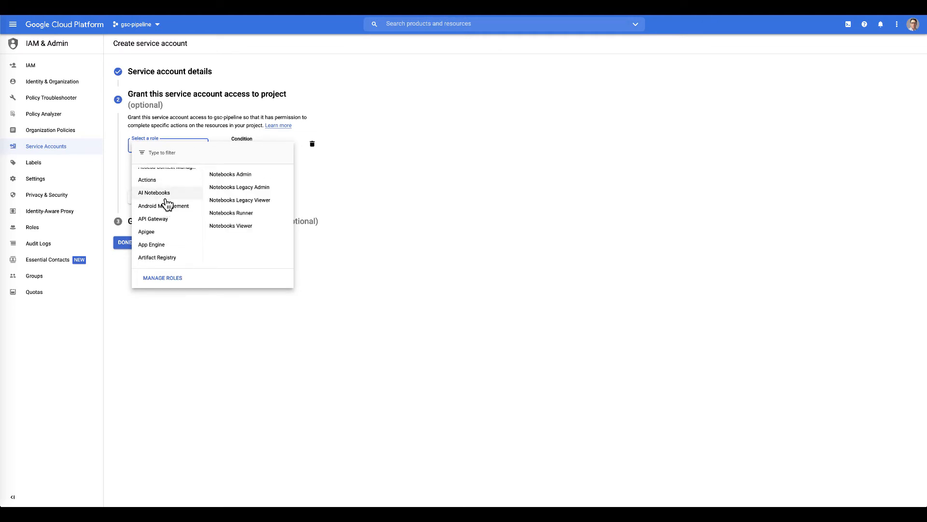
scroll(167, 204, "down", 3)
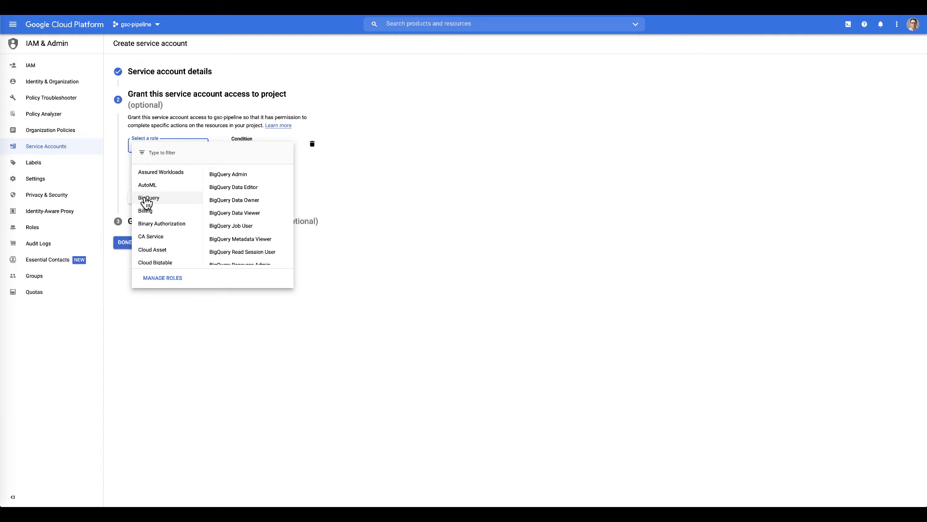
left_click(236, 175)
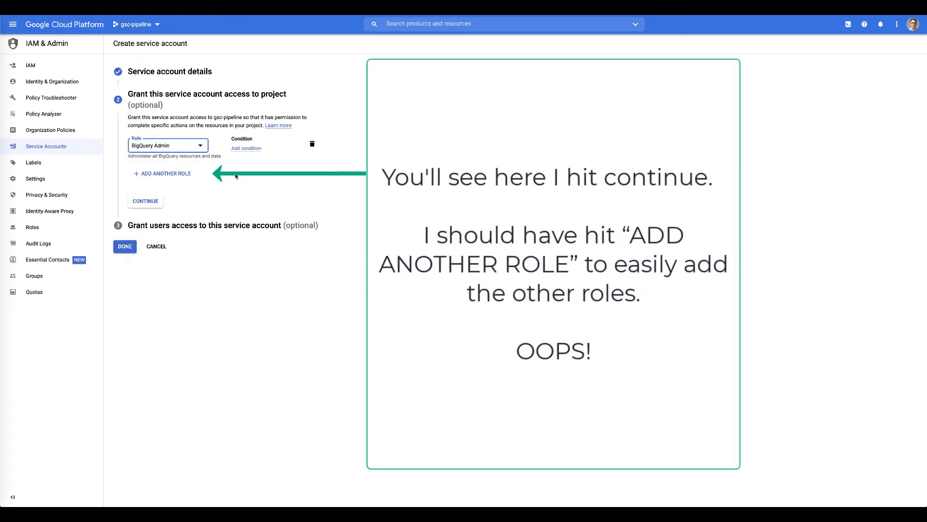
left_click(156, 204)
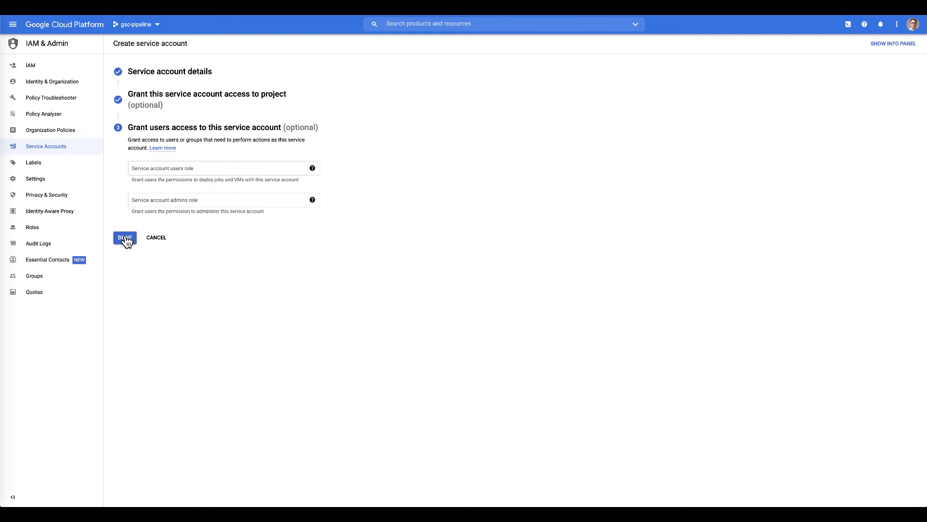
- Add your own account to the Service account users role and finish the robot account
left_click(163, 168)
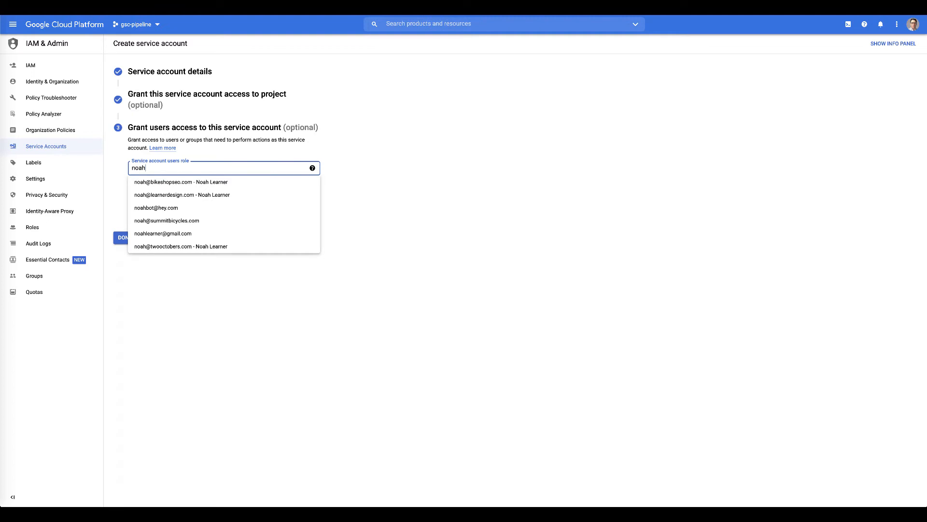
type("ooc")
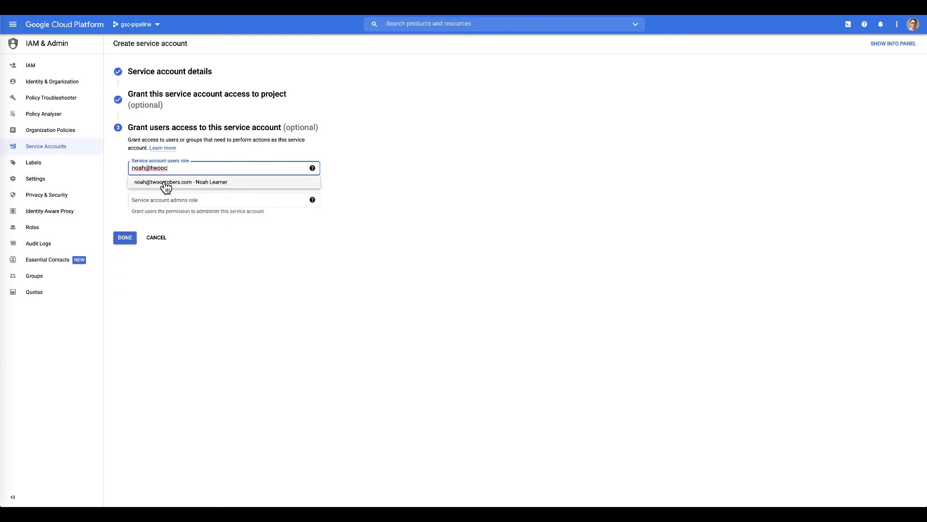
left_click(164, 182)
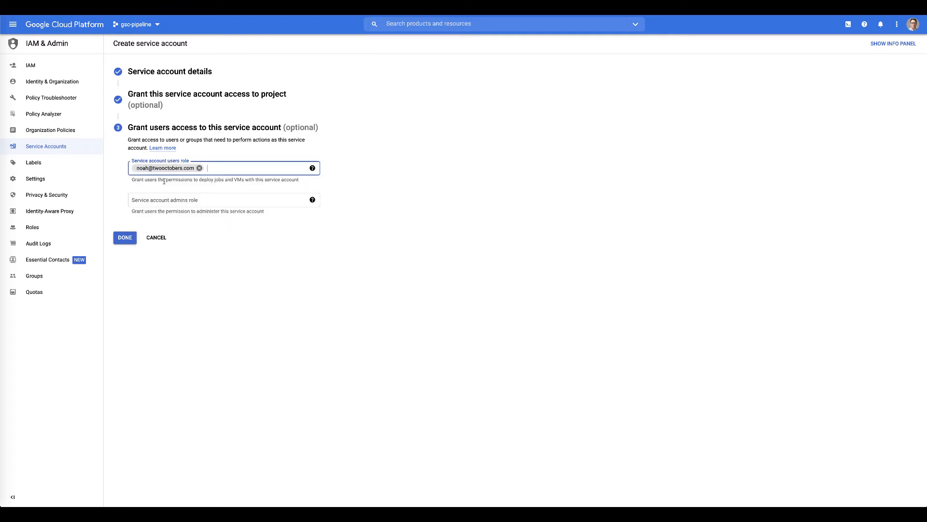
left_click(122, 240)
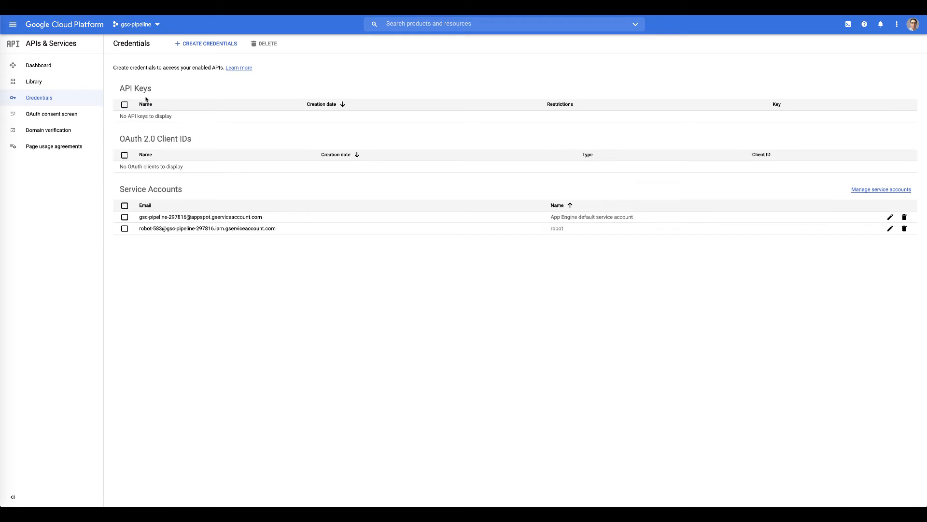
- Open the gsc-pipeline IAM page and bring up robot's Edit permissions panel
left_click(159, 234)
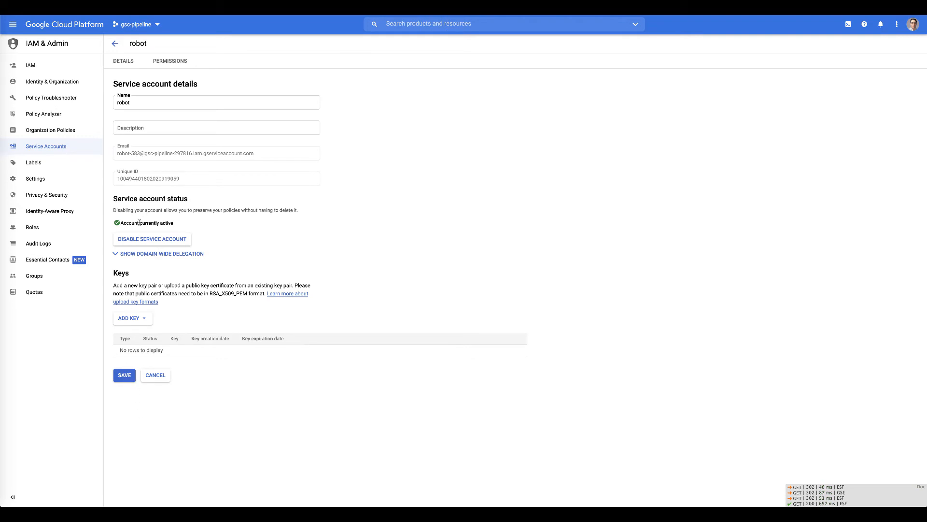
left_click(34, 65)
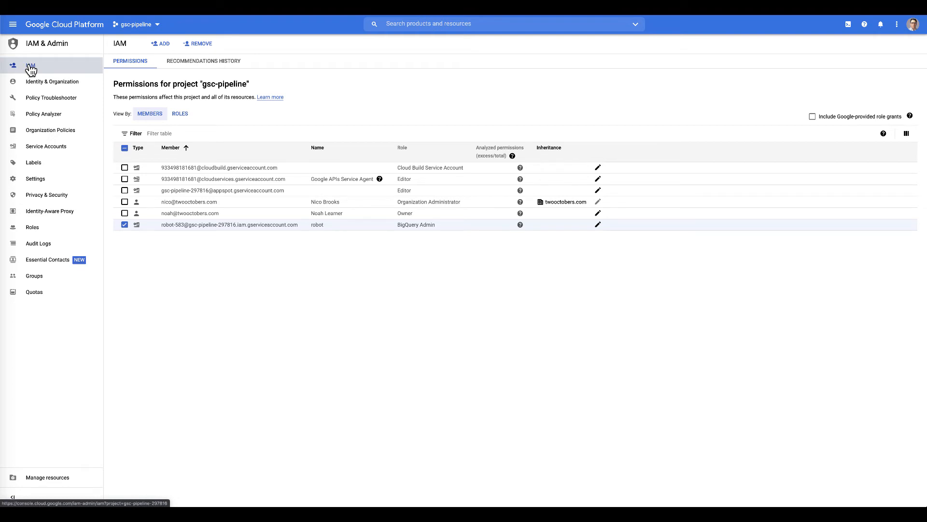
left_click(31, 69)
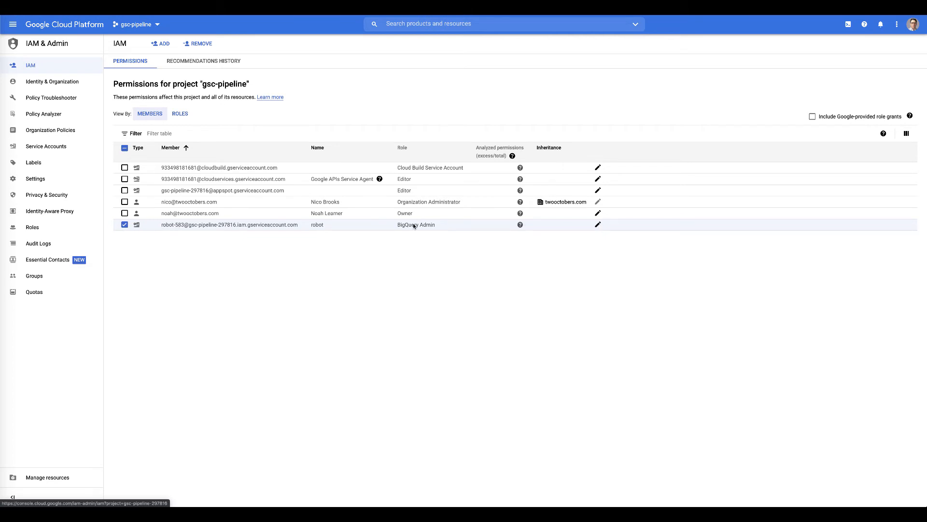
left_click(598, 225)
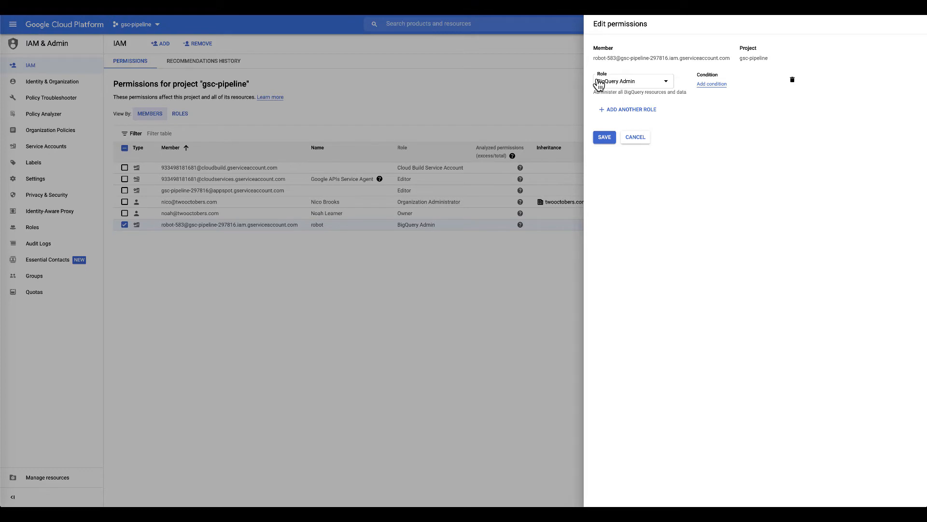
- Add Cloud Functions Admin as a second role for robot
left_click(617, 112)
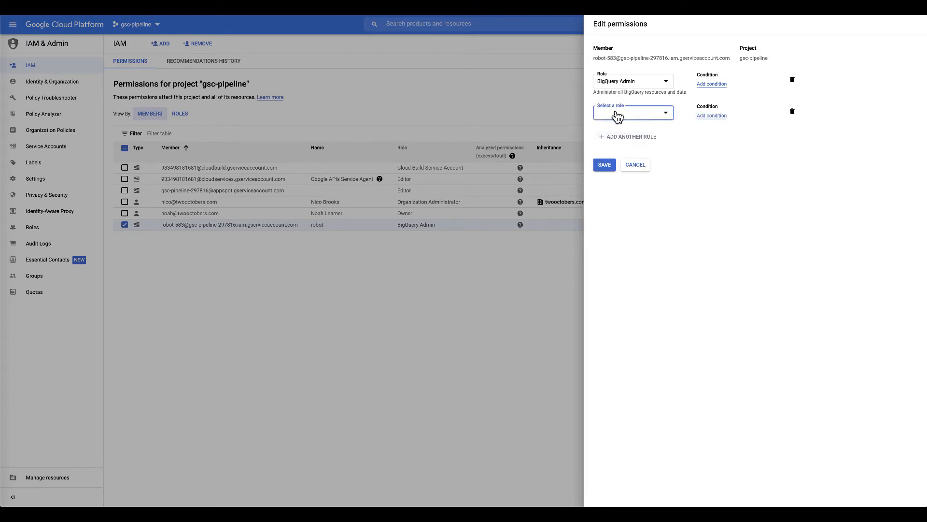
left_click(614, 114)
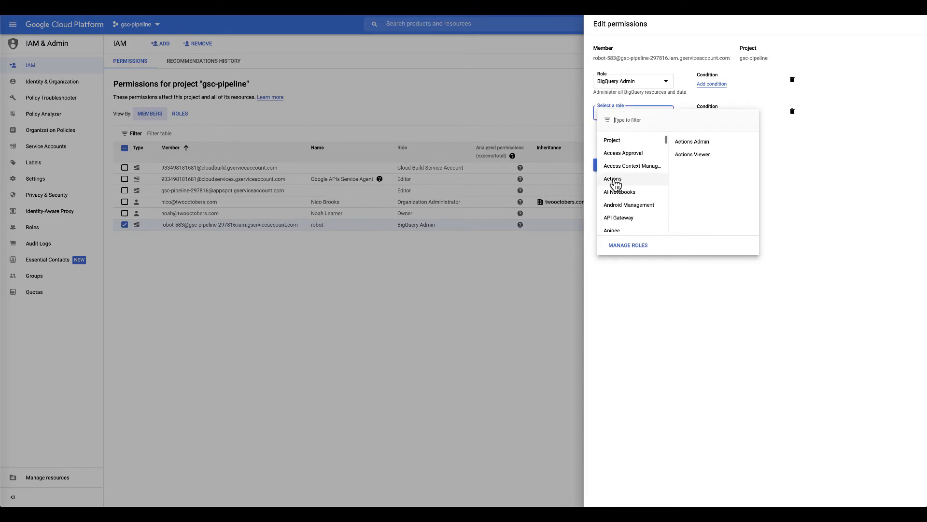
scroll(621, 186, "down", 7)
mouse_move(627, 174)
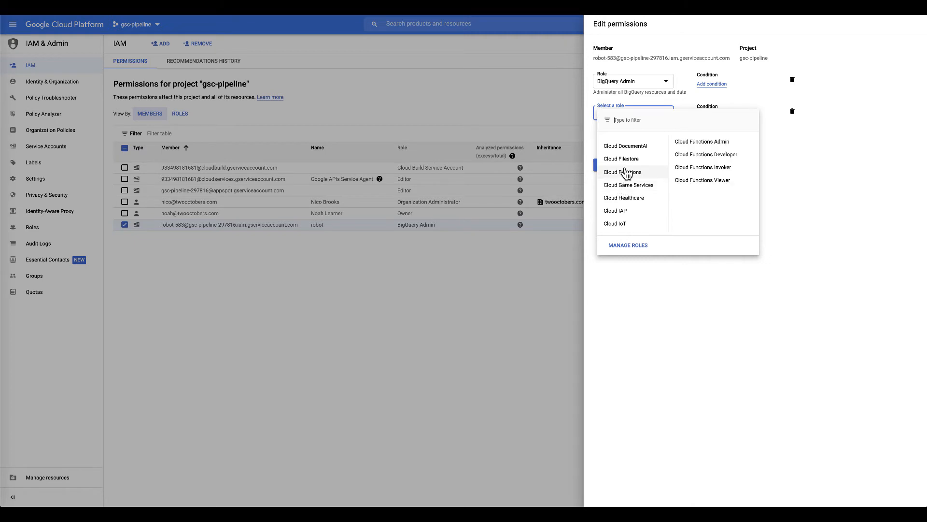
left_click(702, 143)
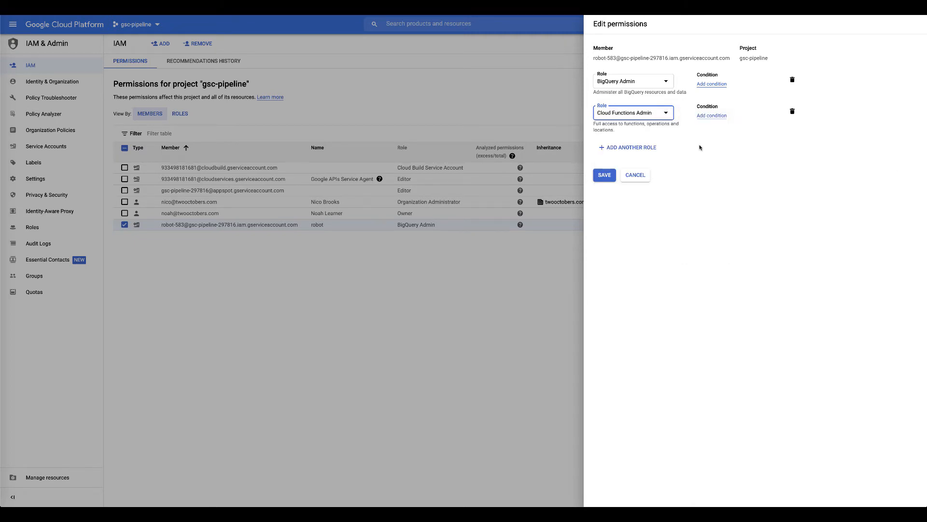
- Add Cloud Scheduler Admin as a third role
left_click(649, 153)
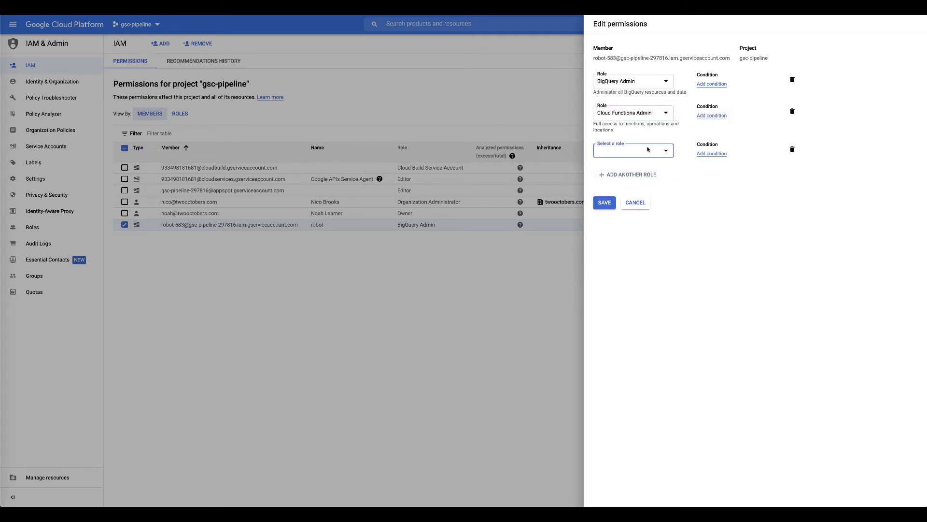
left_click(648, 151)
left_click(623, 205)
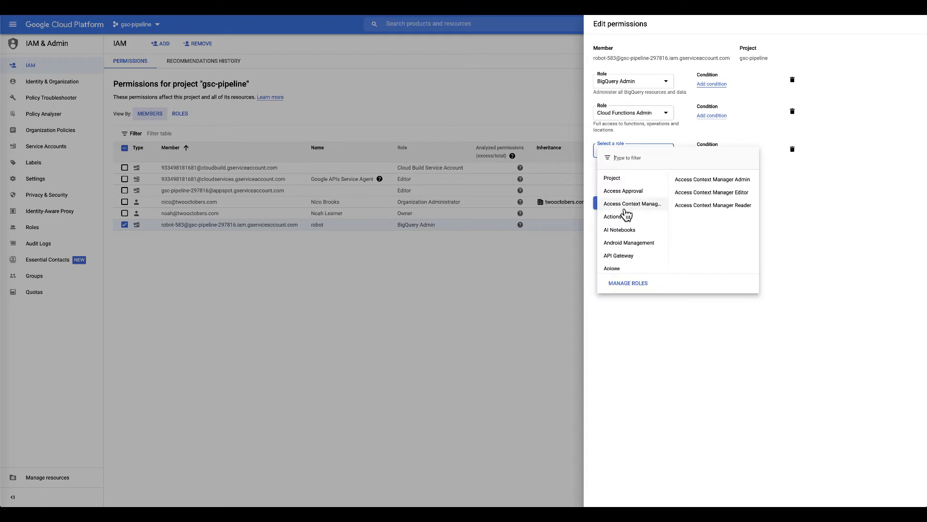
scroll(623, 209, "down", 3)
scroll(627, 214, "down", 3)
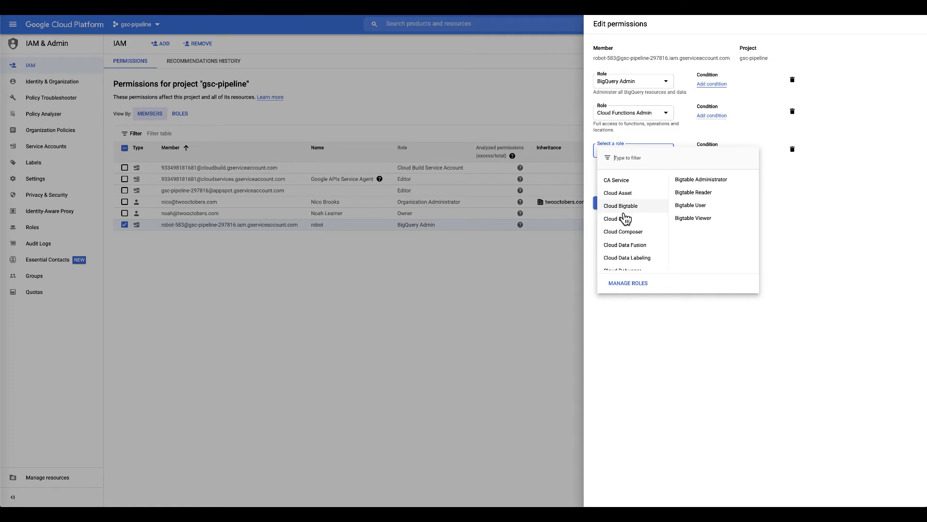
scroll(613, 245, "down", 1)
scroll(613, 247, "down", 2)
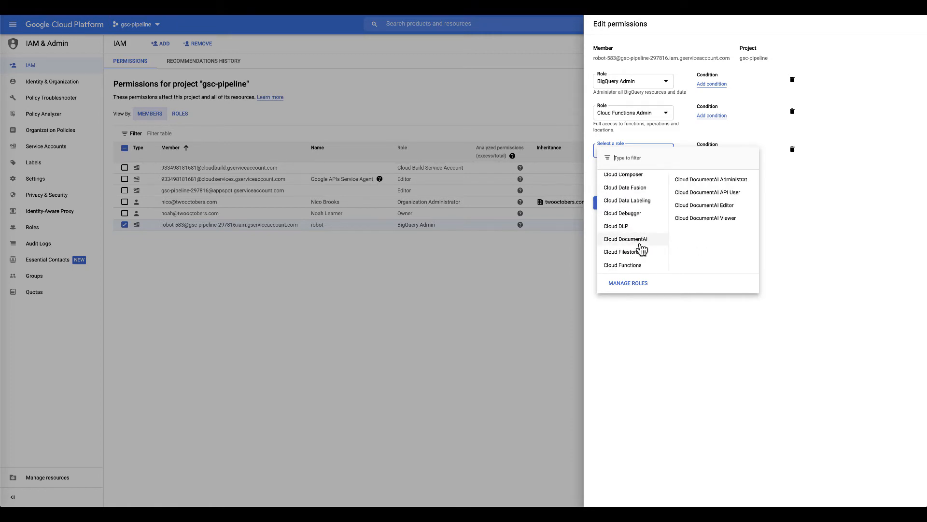
scroll(642, 249, "down", 2)
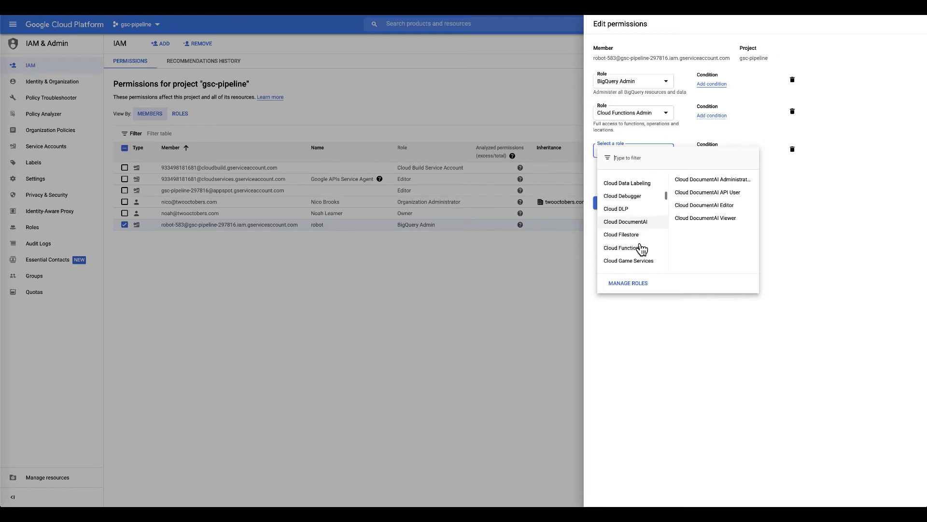
scroll(642, 248, "down", 2)
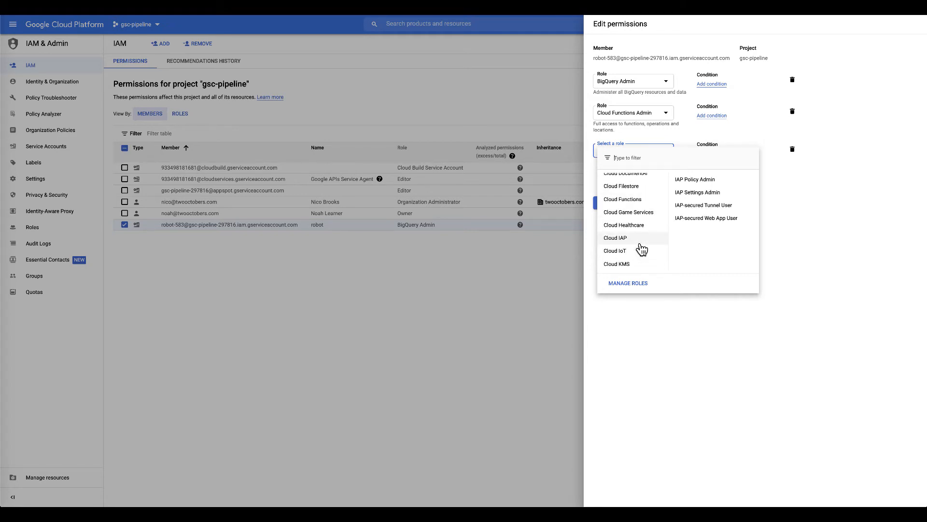
scroll(642, 249, "down", 3)
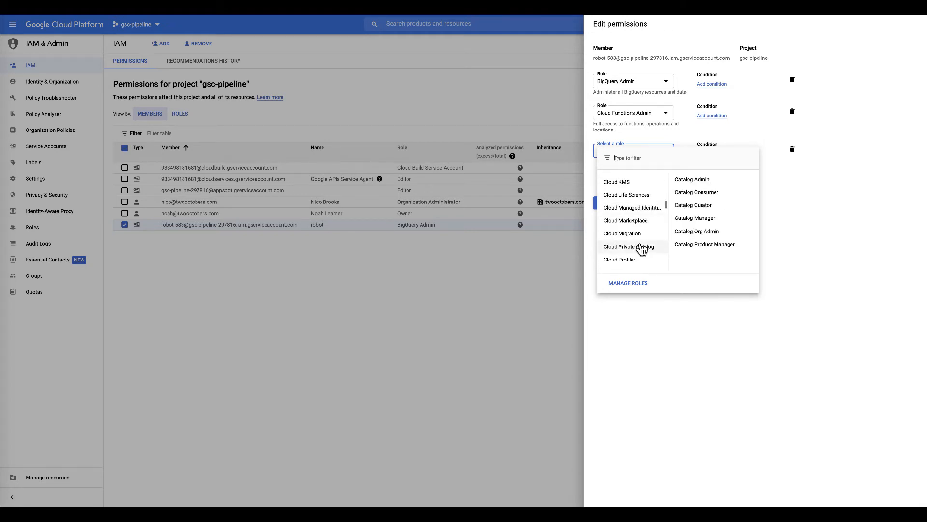
scroll(632, 258, "down", 1)
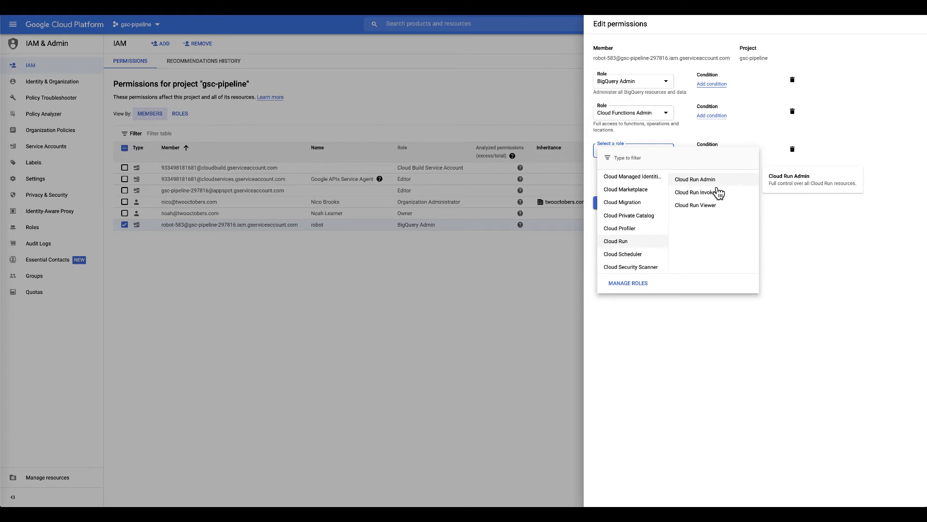
left_click_drag(648, 257, 683, 253)
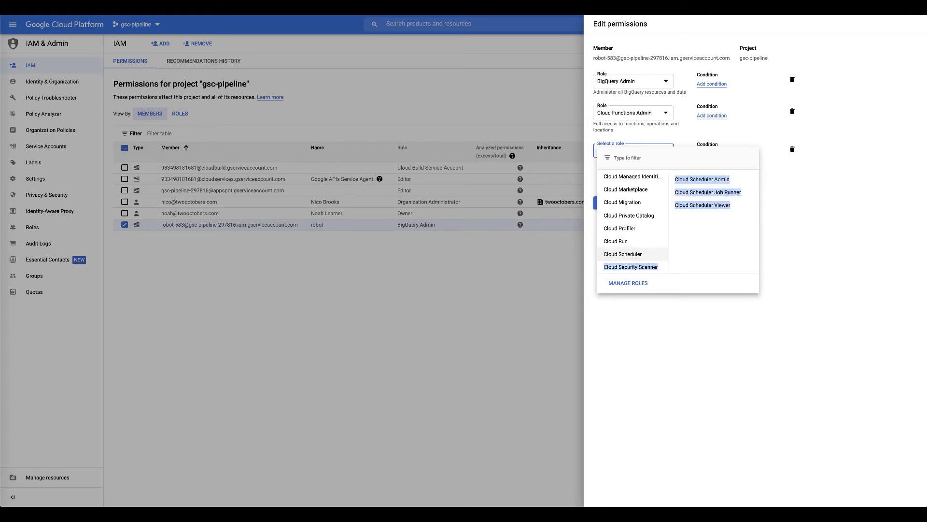
left_click(716, 180)
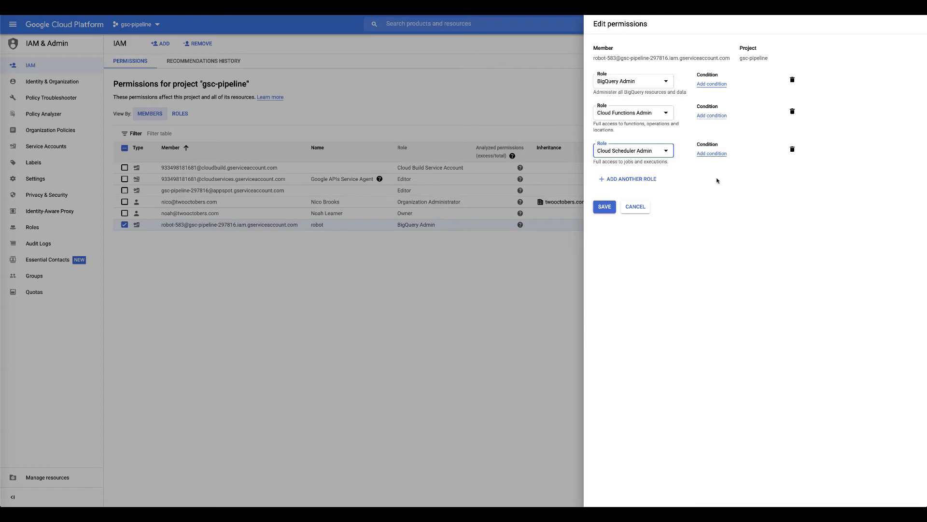
- Add Logging Admin as a fourth role
left_click(631, 182)
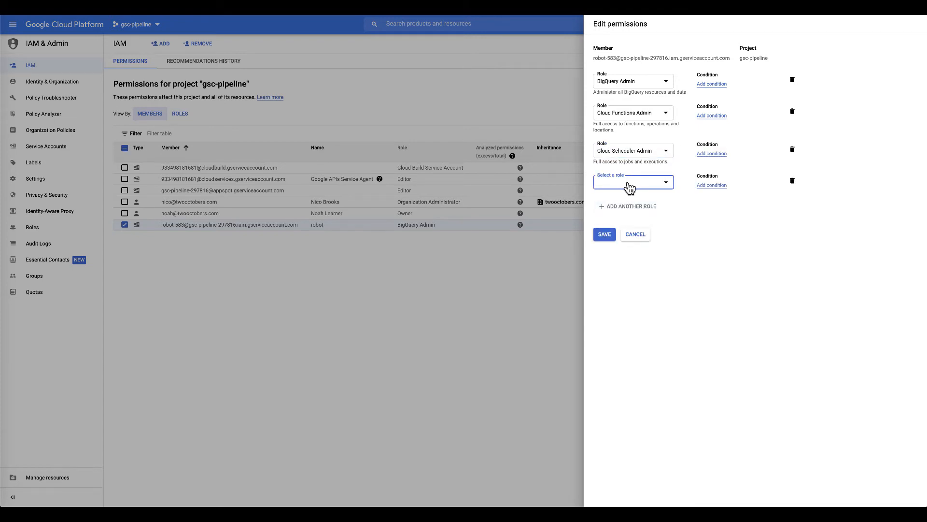
left_click(628, 185)
scroll(620, 271, "down", 8)
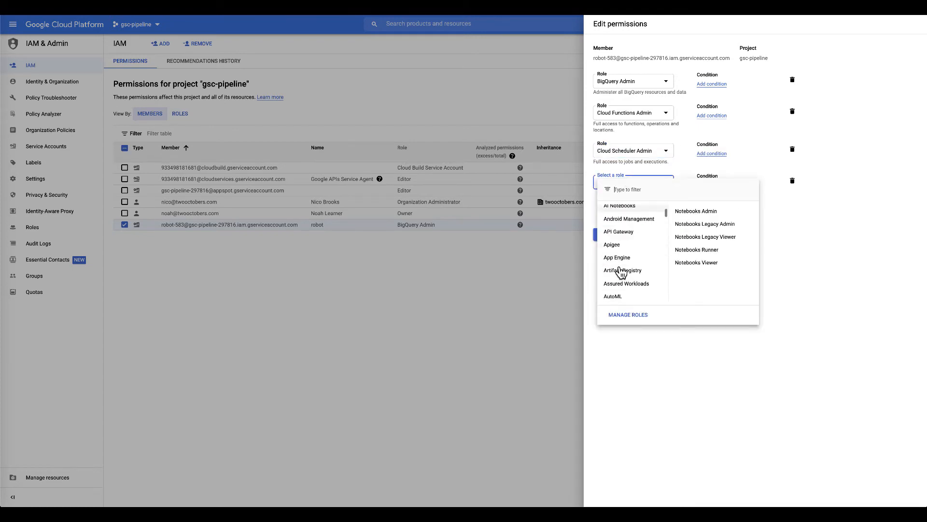
scroll(621, 273, "down", 8)
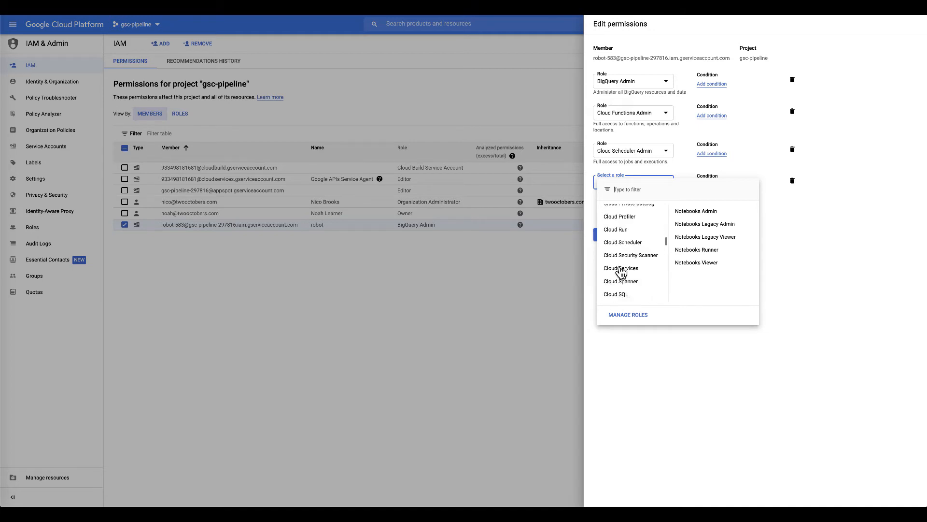
scroll(621, 273, "down", 8)
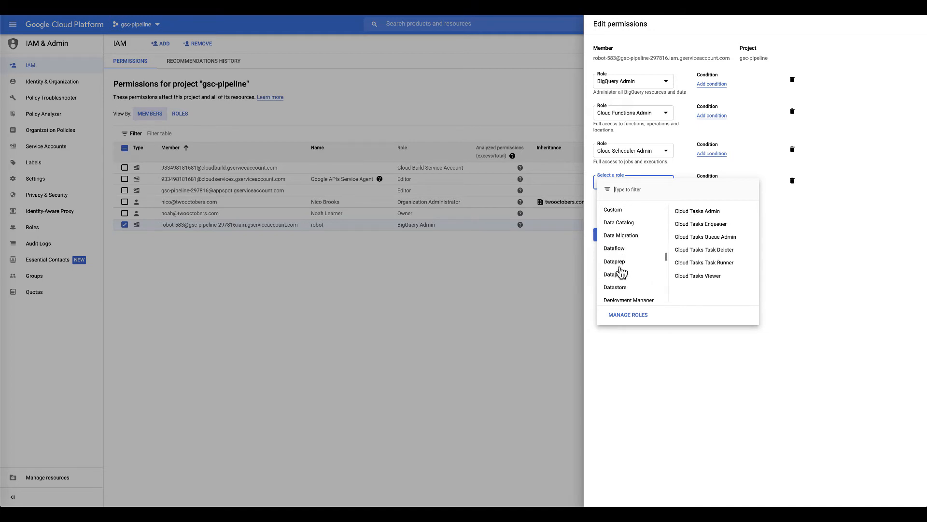
scroll(621, 270, "down", 1)
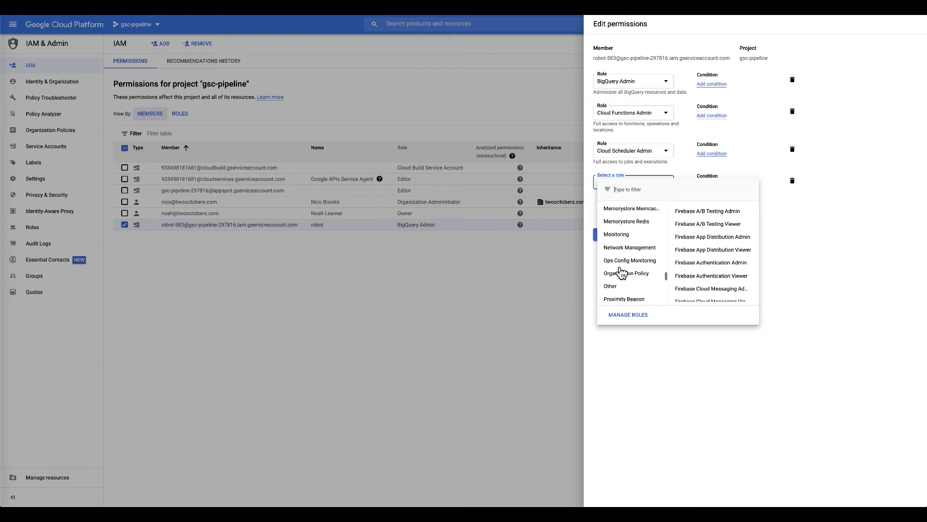
scroll(620, 269, "up", 2)
mouse_move(637, 214)
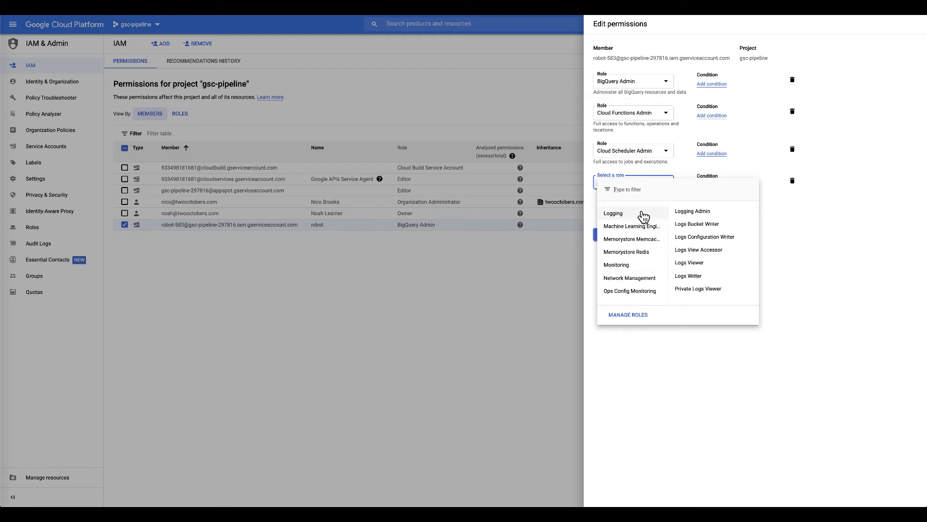
left_click(697, 212)
- Add Owner as the fifth role and save robot's permissions
left_click(626, 218)
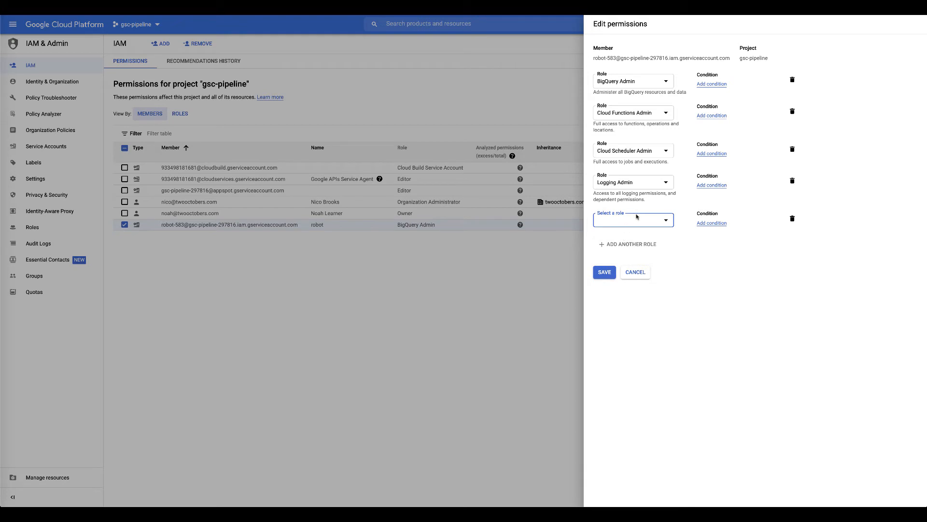
left_click(640, 223)
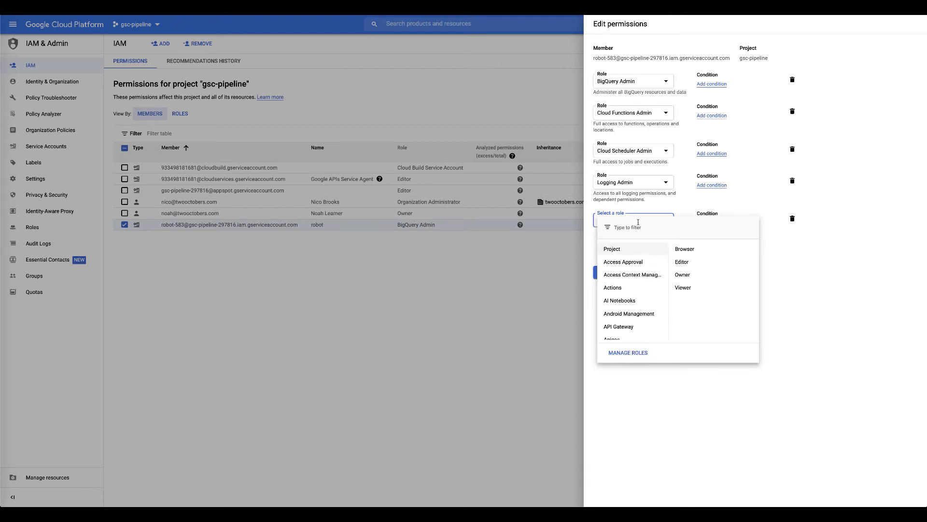
left_click(683, 274)
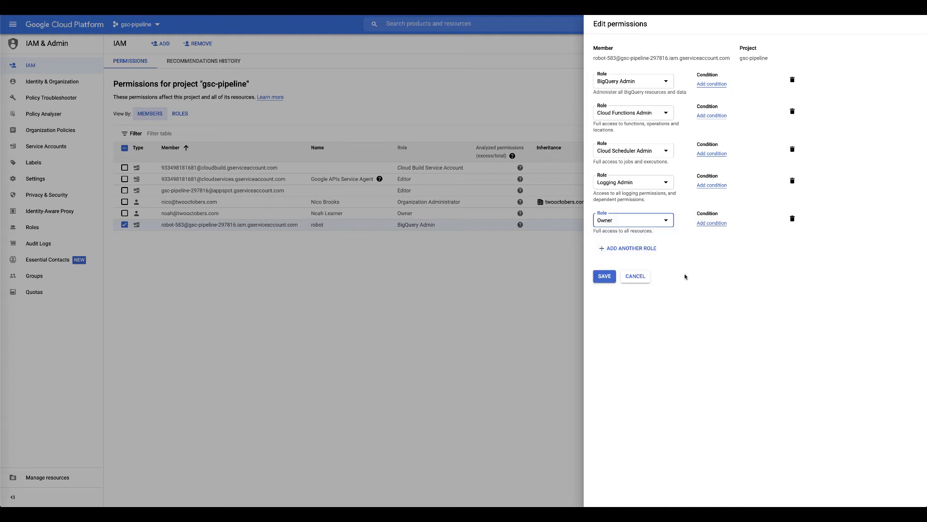
left_click(604, 278)
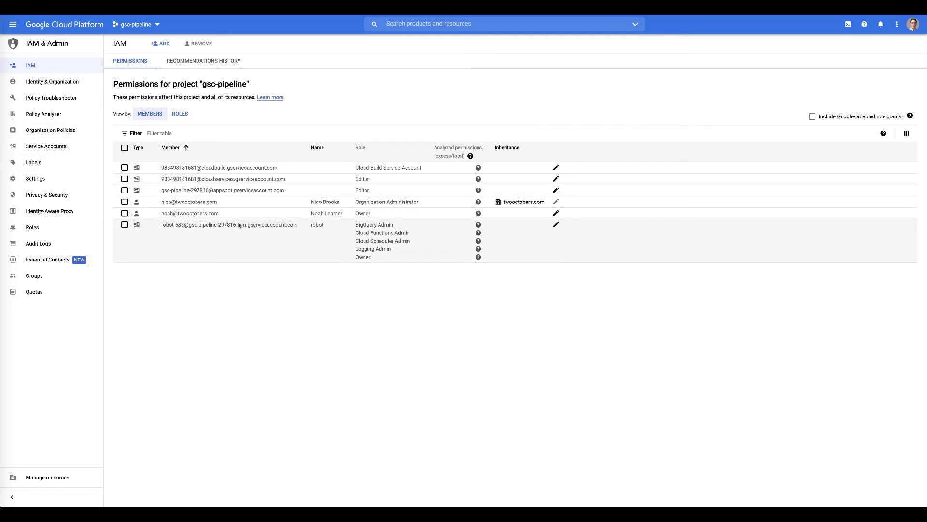
- Go to APIs & Services > Credentials from the navigation menu
left_click(13, 26)
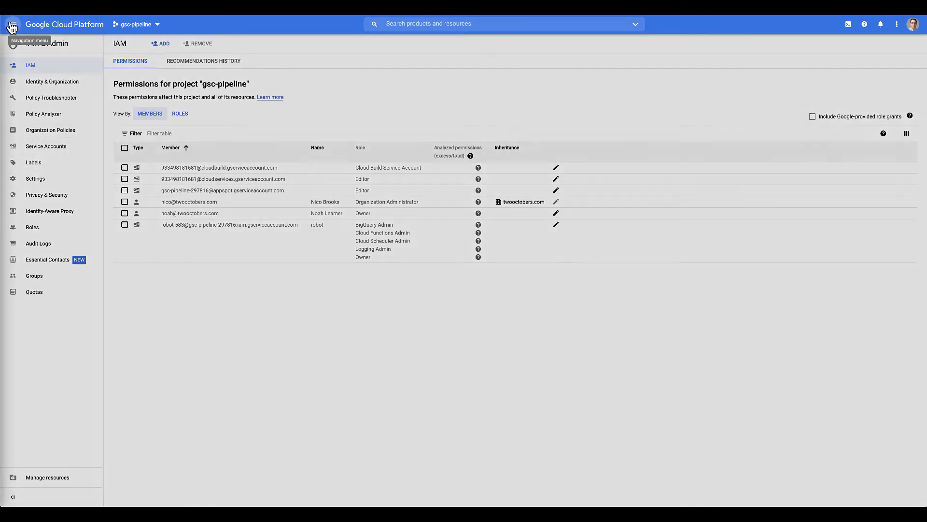
mouse_move(45, 266)
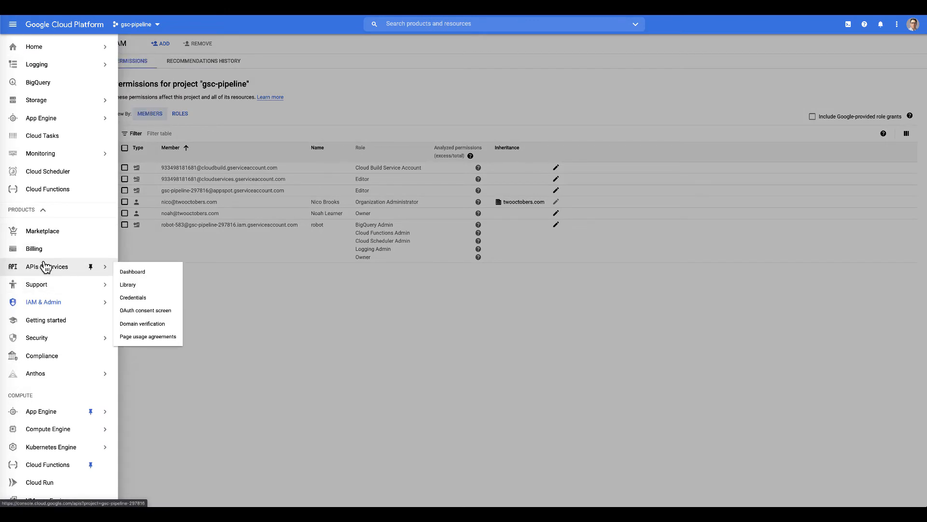
left_click(131, 299)
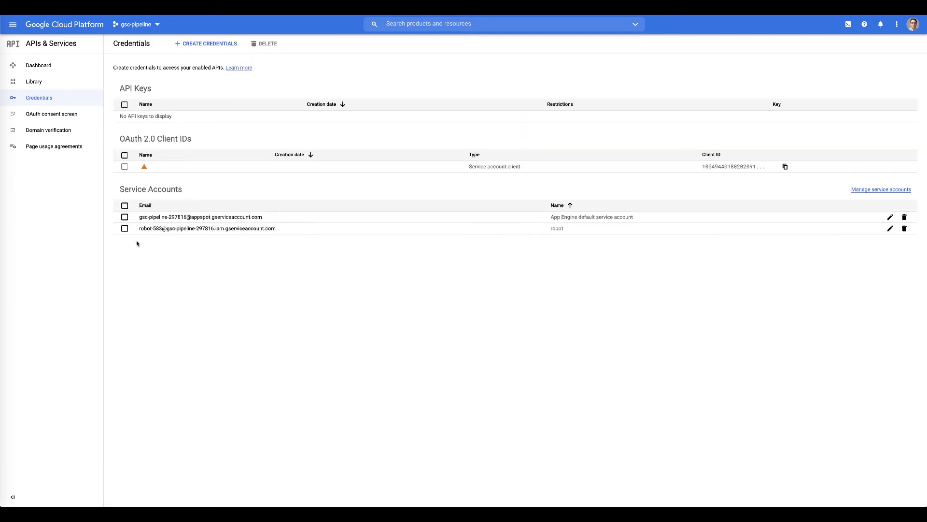
- Create a new JSON private key for the robot service account and open the downloaded file
left_click(145, 229)
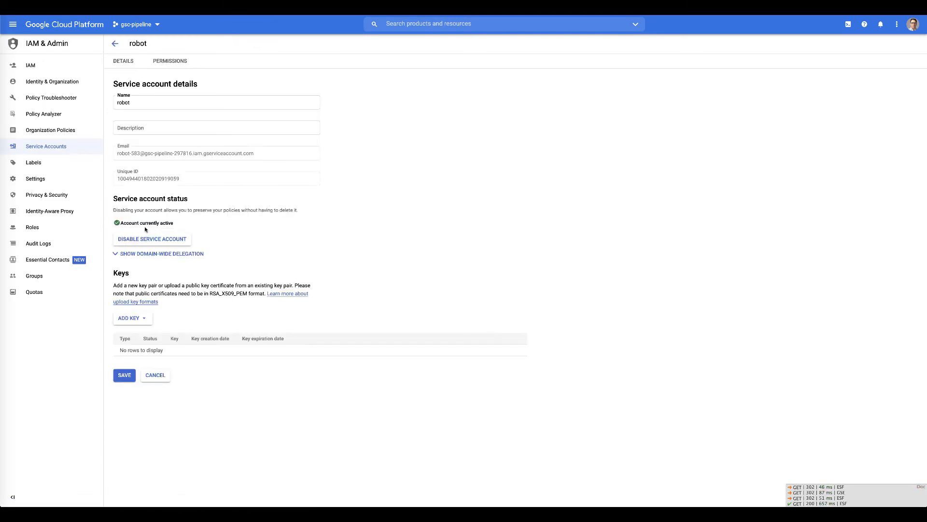
left_click(125, 318)
left_click(129, 334)
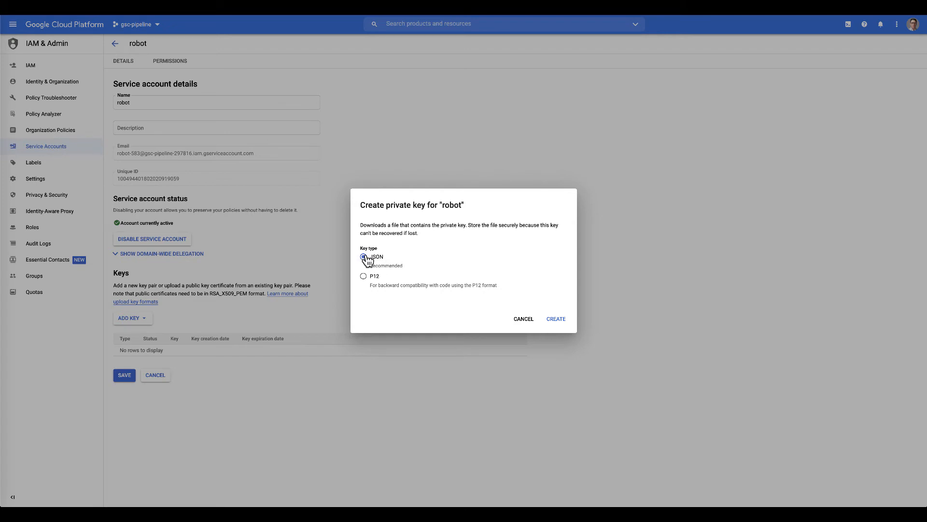
left_click(557, 319)
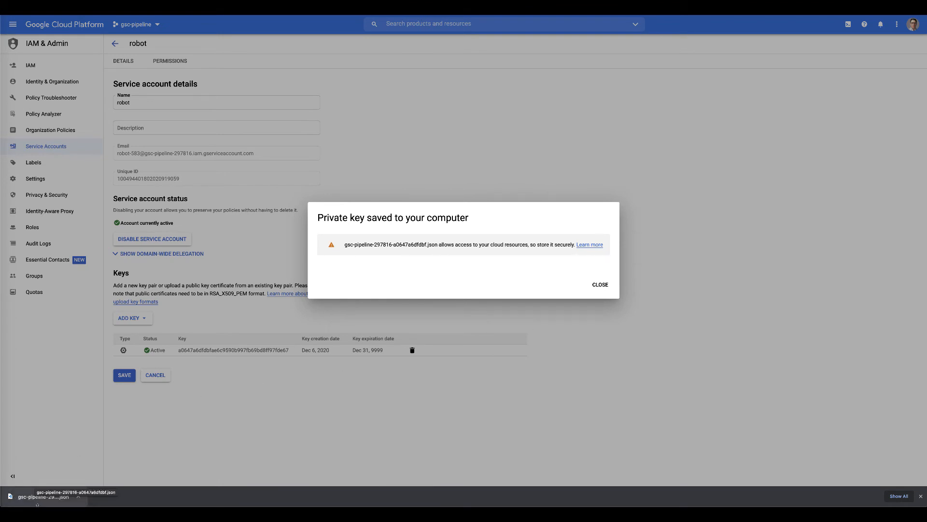
left_click(30, 497)
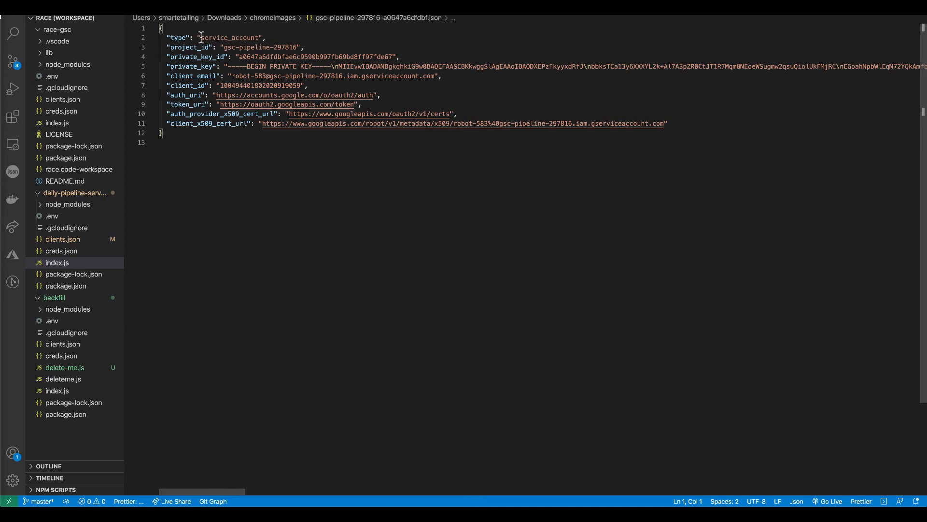
- Review the key file's type, private_key_id, private_key, client_email and client_id values
left_click_drag(202, 37, 297, 47)
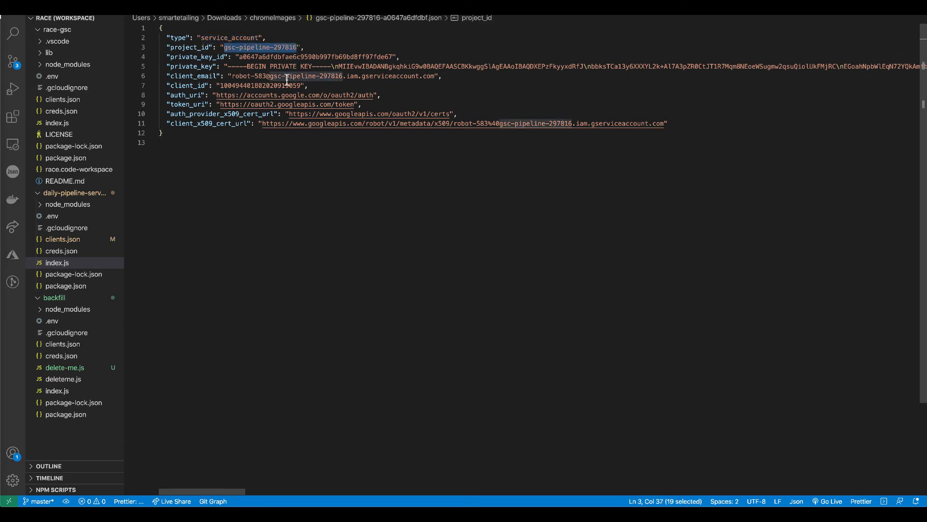
left_click_drag(239, 57, 392, 57)
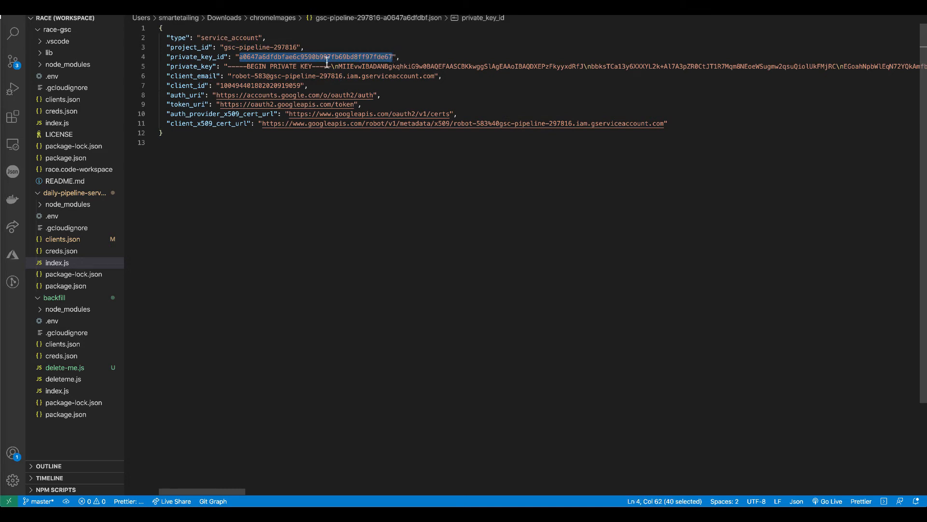
left_click(228, 68)
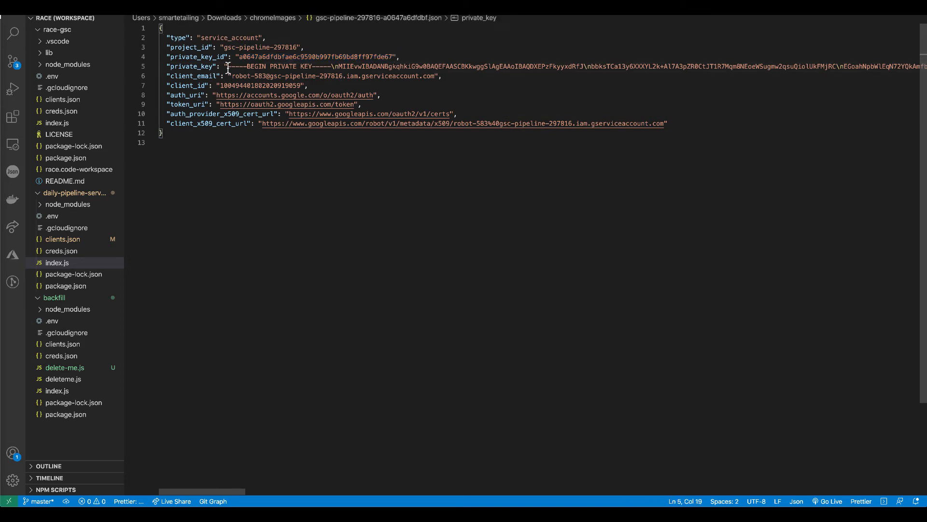
left_click_drag(228, 68, 730, 68)
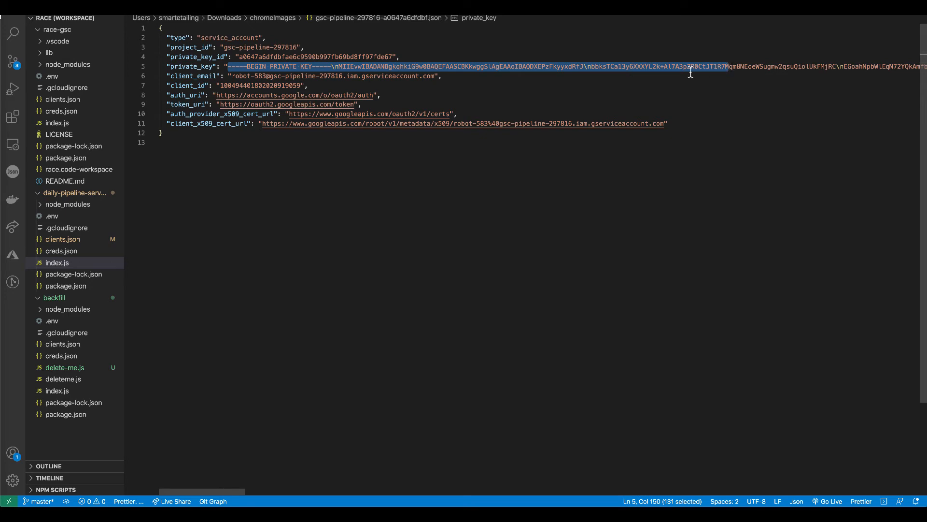
left_click_drag(232, 76, 435, 79)
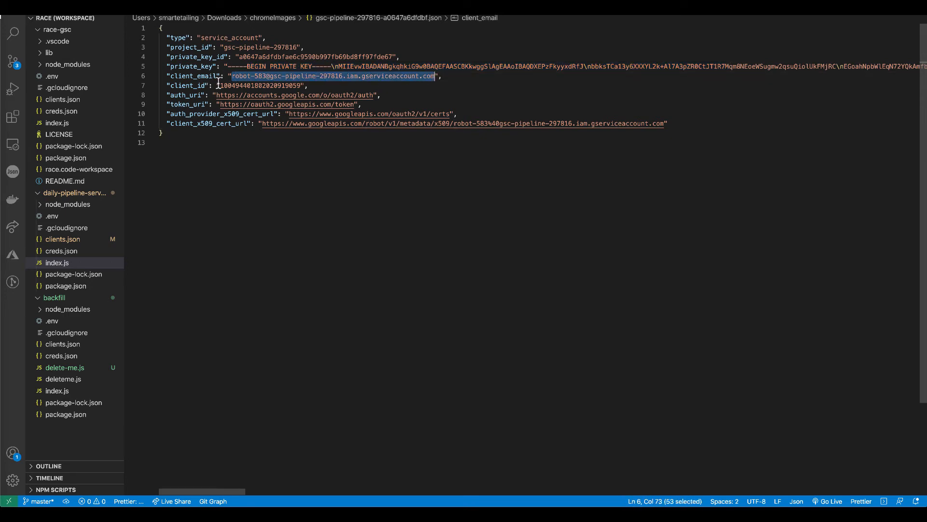
left_click_drag(220, 85, 300, 86)
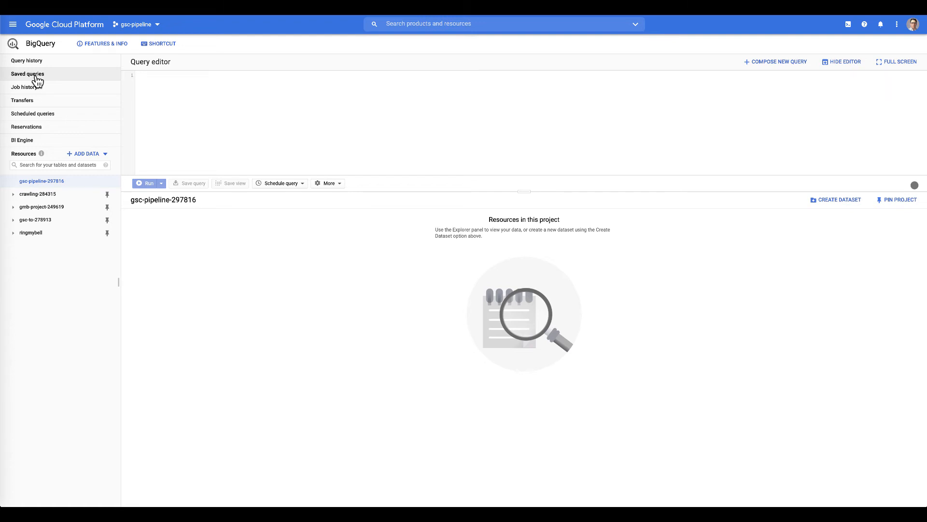
- In BigQuery, create dataset 'gsc' under project gsc-pipeline-297816 with the Default data location
left_click(13, 27)
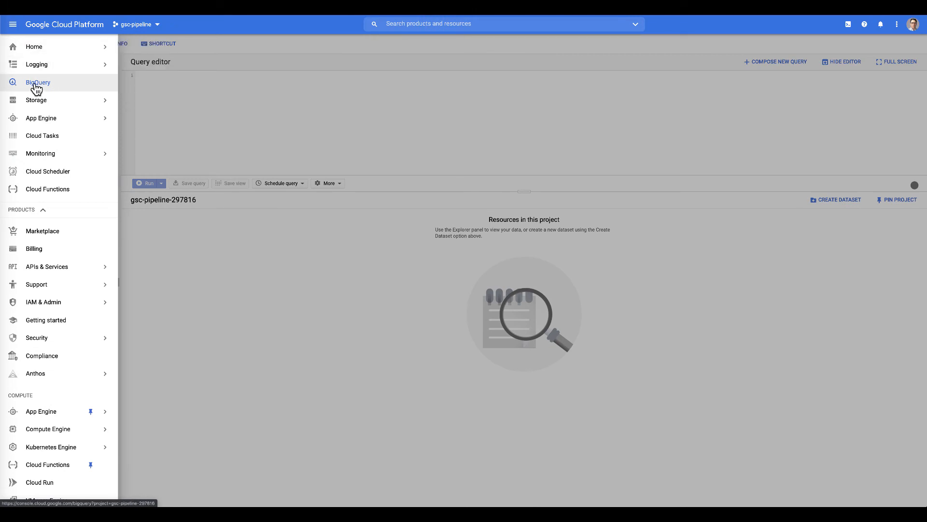
left_click(37, 85)
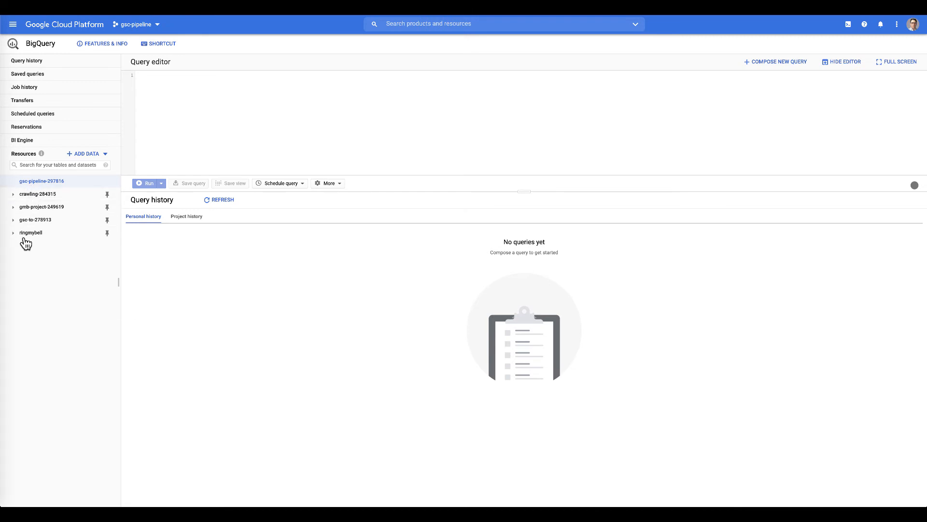
left_click(35, 186)
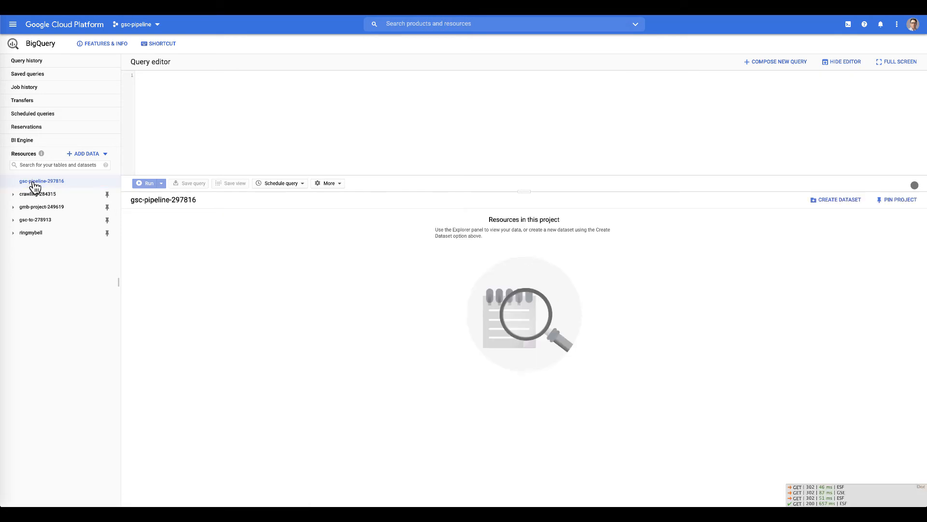
left_click(822, 199)
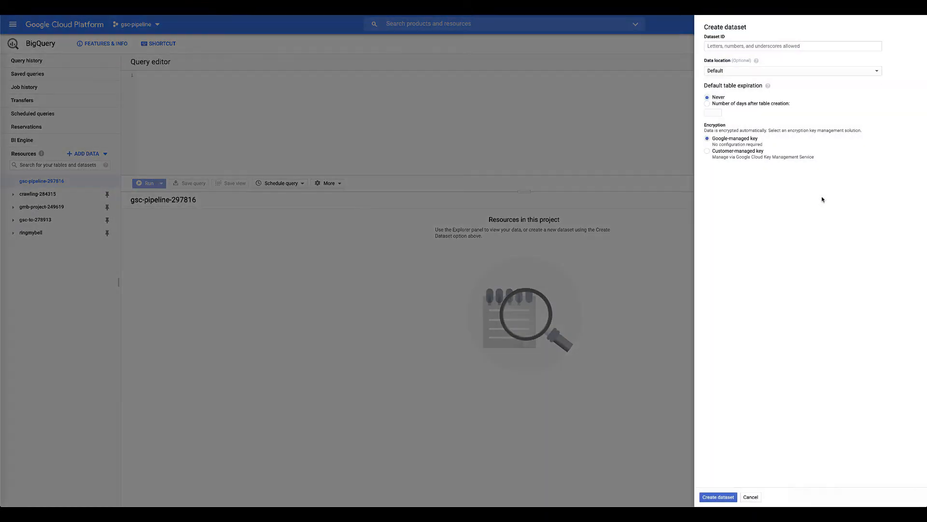
left_click(729, 47)
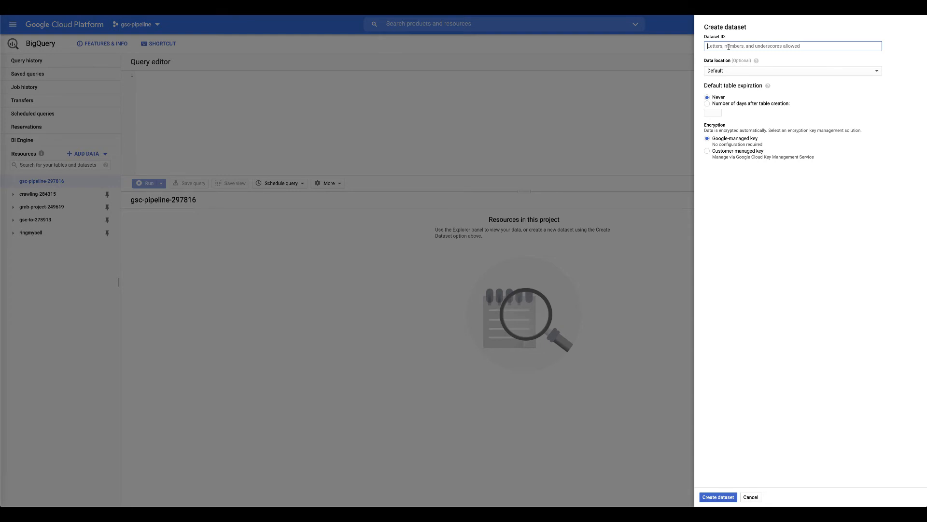
type("gsc")
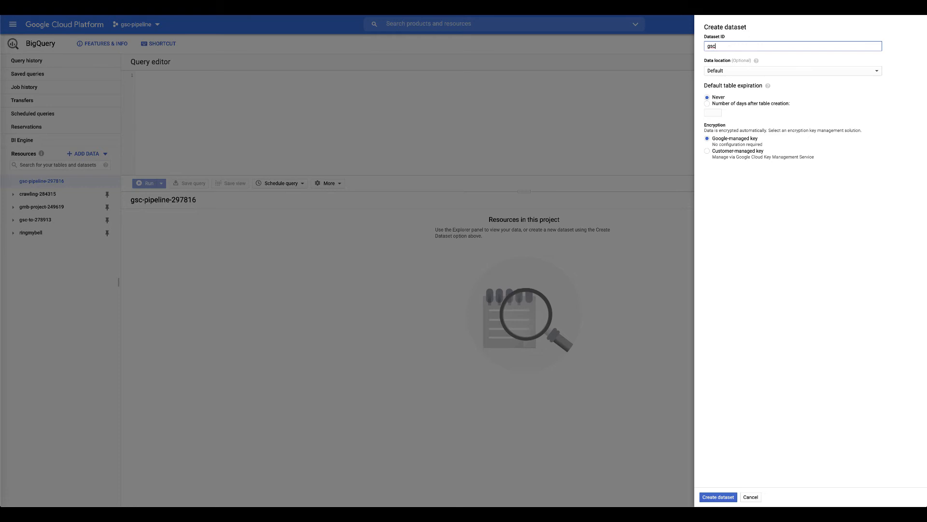
left_click(731, 74)
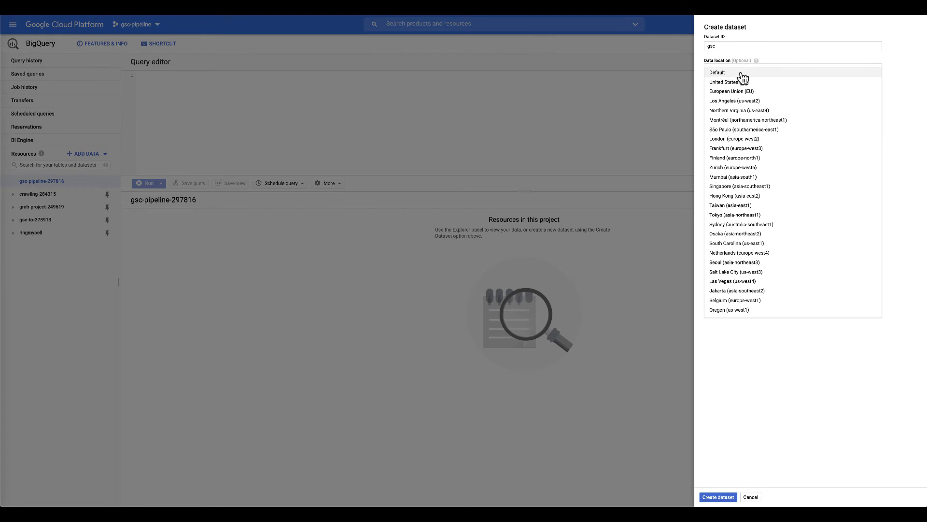
left_click(717, 73)
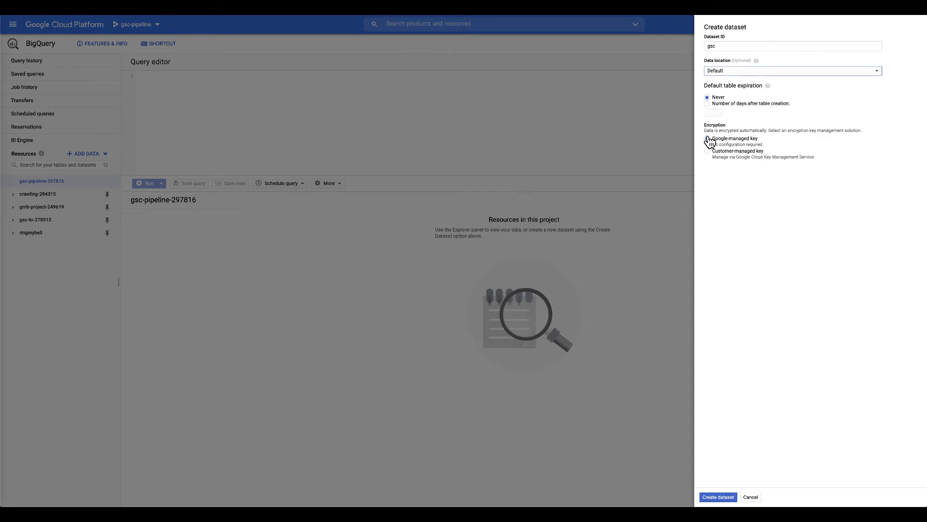
left_click(718, 498)
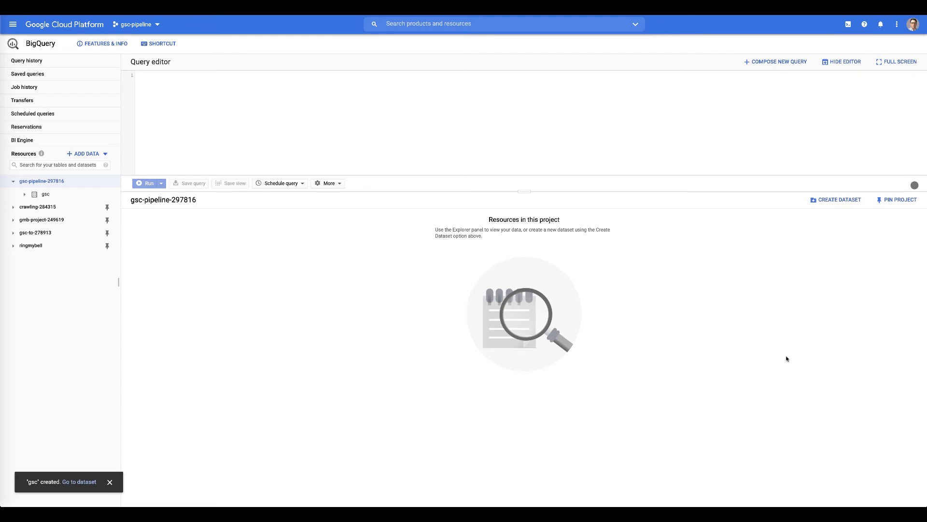
- Select the gsc dataset and start a new table in it
left_click(36, 196)
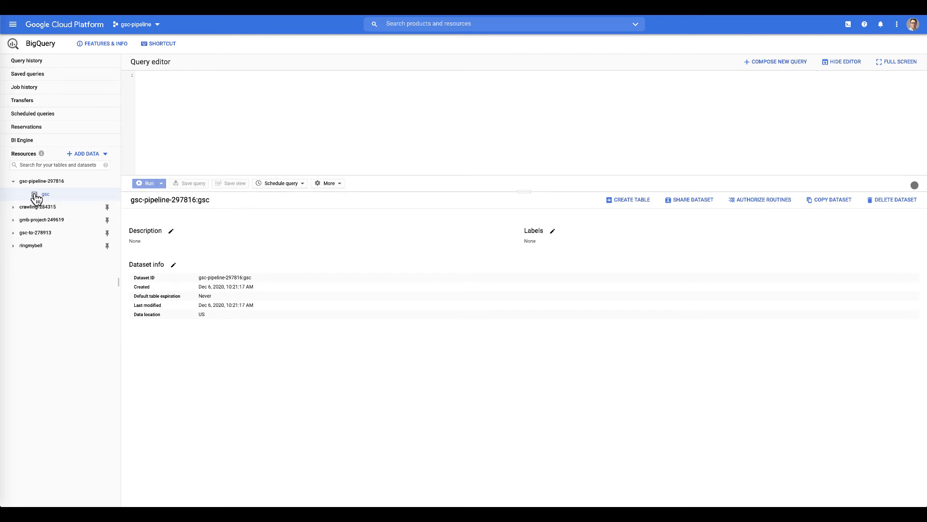
left_click(632, 202)
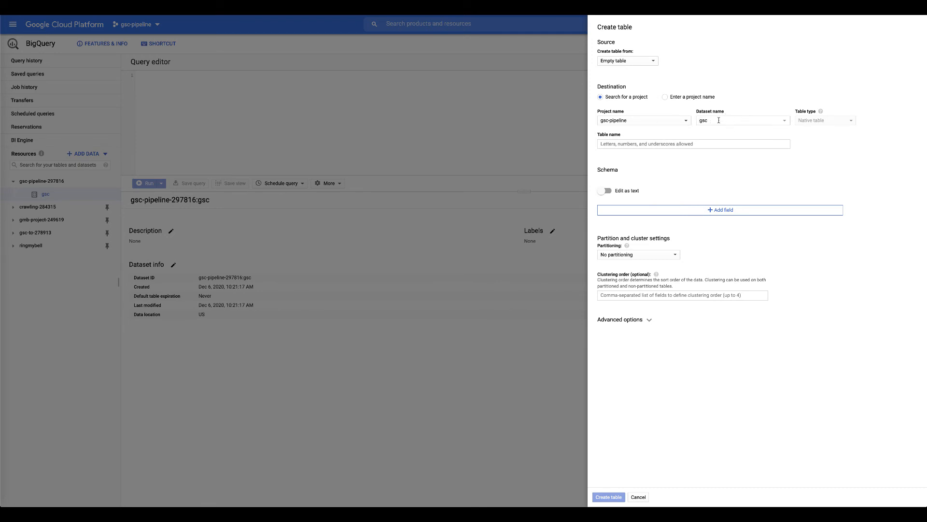
- Enter 'aaskeleton' as the new table's name, correcting a typo
left_click(612, 141)
left_click(616, 143)
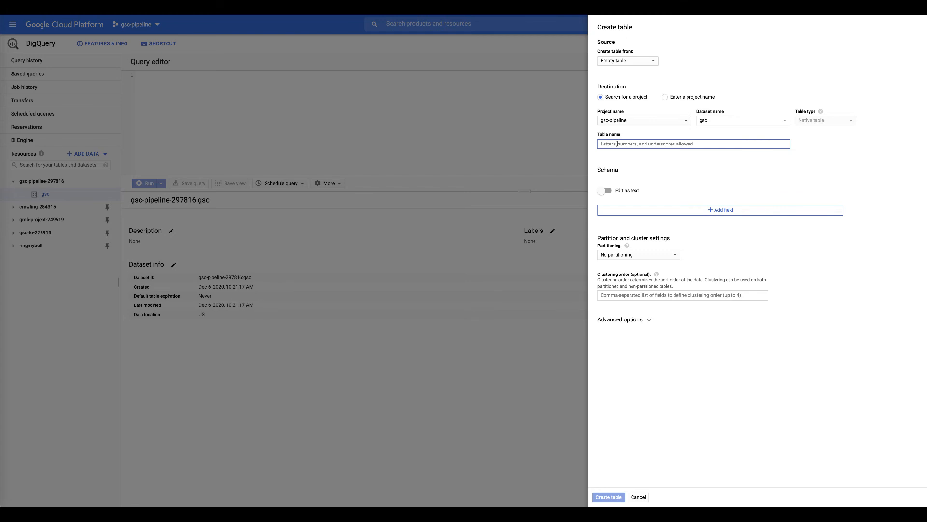
type("date")
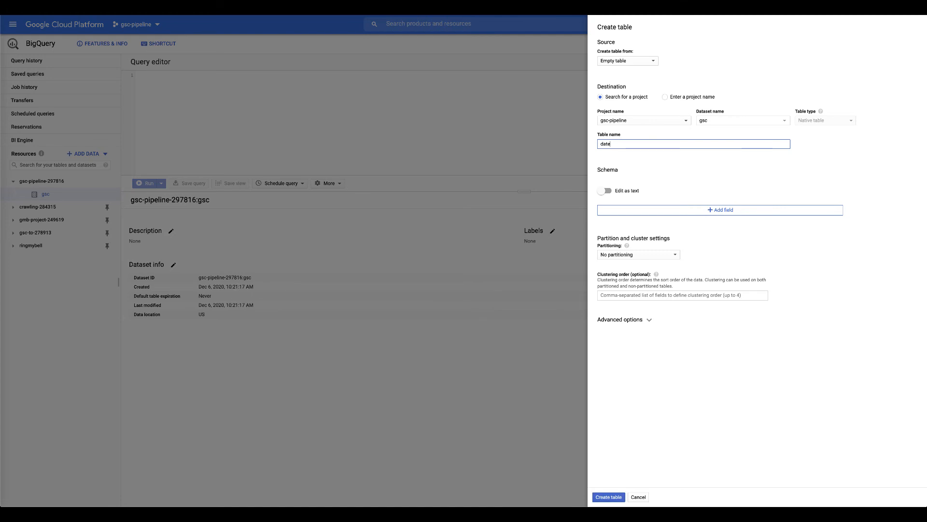
key("BackSpace")
key("BackSpace")
key("BackSpace")
type("s")
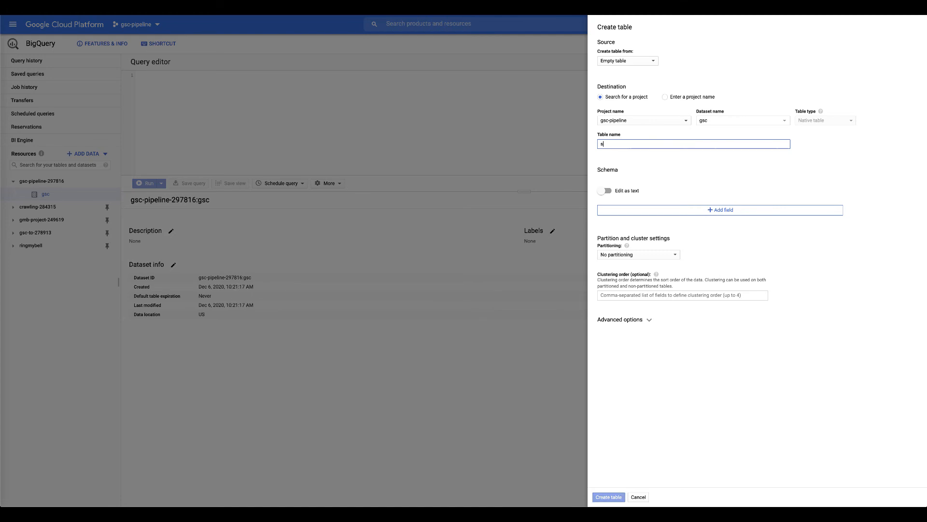
type("kelet")
type("aa")
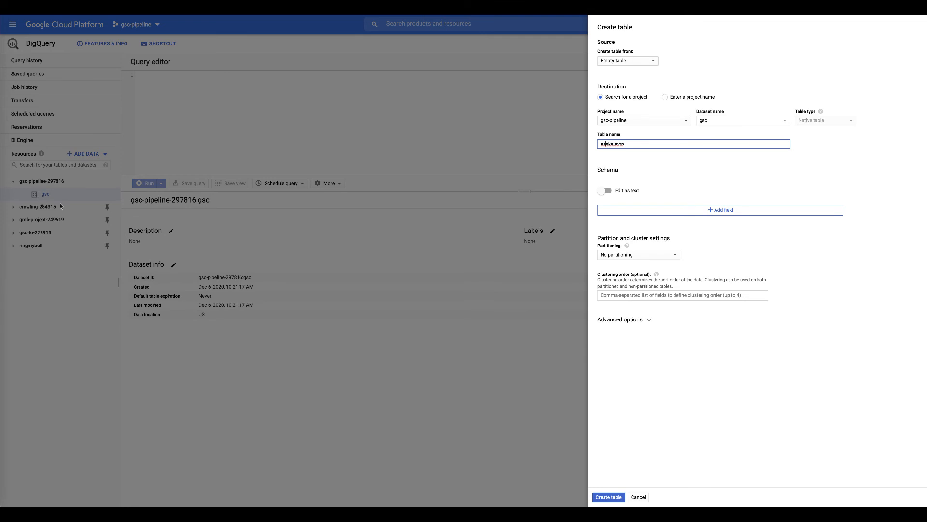
- Add schema fields date (type DATE), url and q
left_click(720, 211)
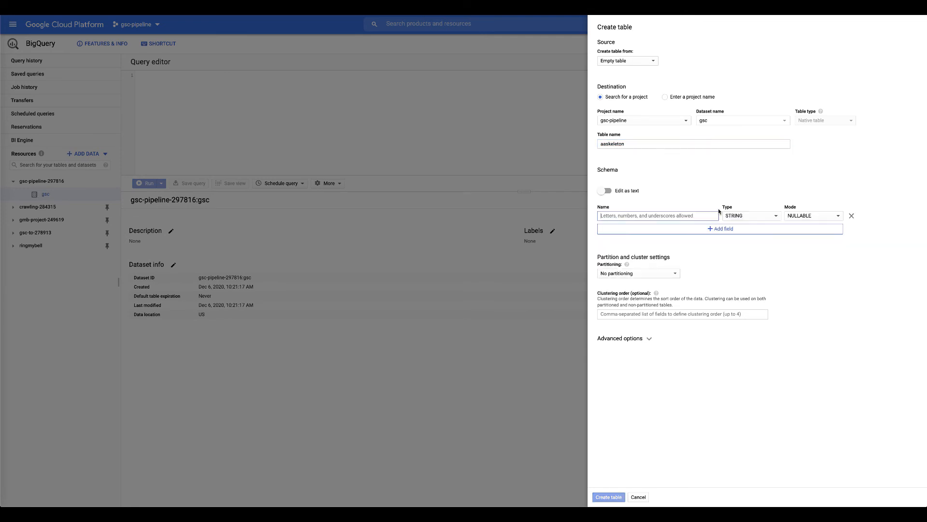
left_click(608, 215)
type("date")
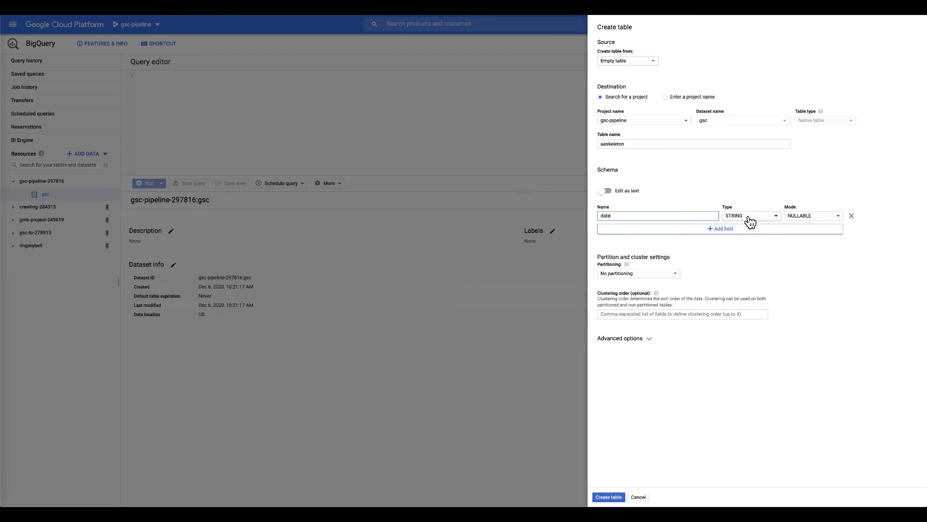
left_click(750, 220)
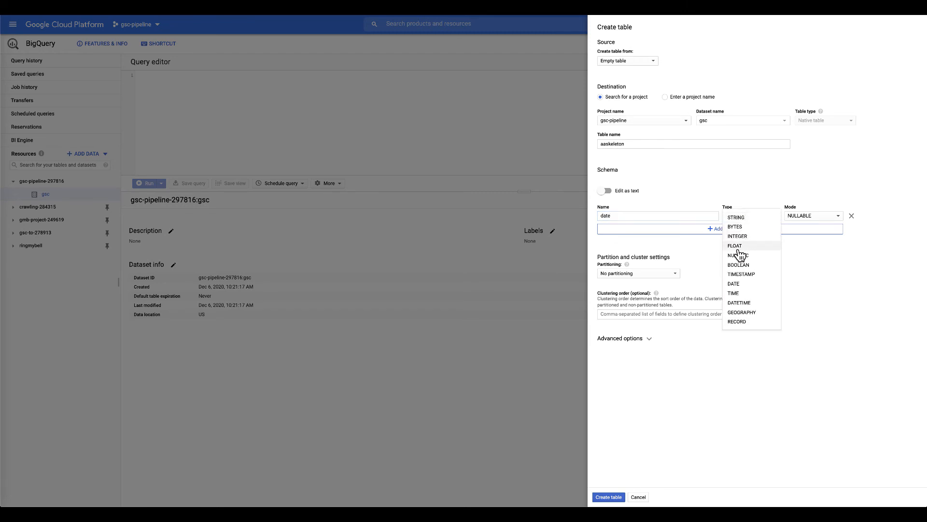
left_click(735, 284)
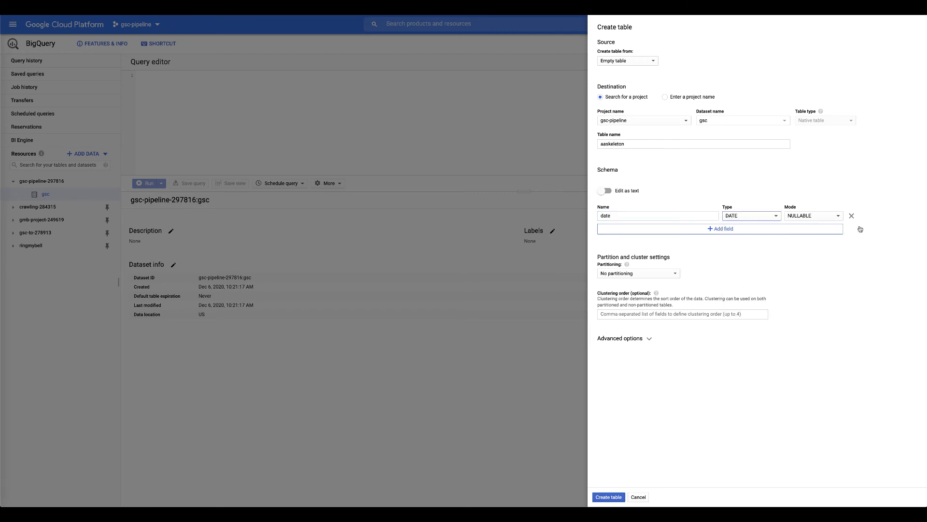
left_click(719, 229)
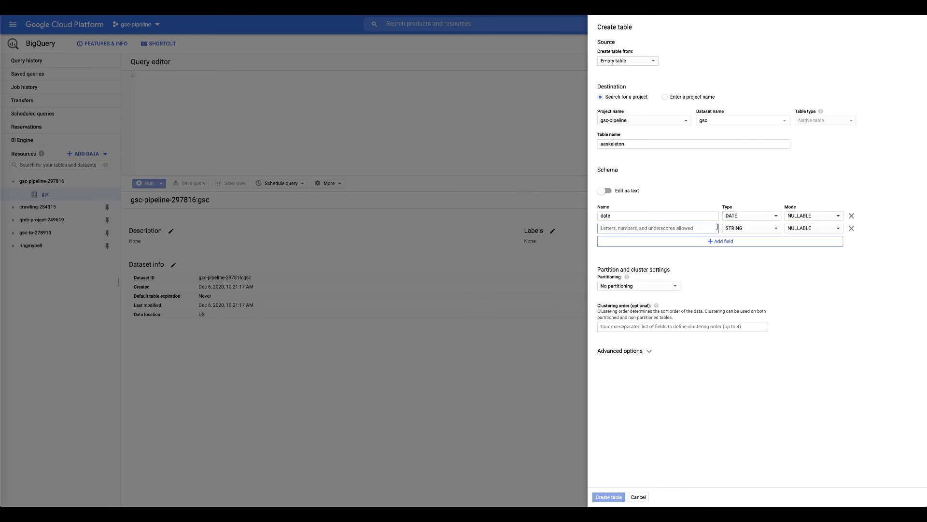
left_click(622, 228)
type("ur")
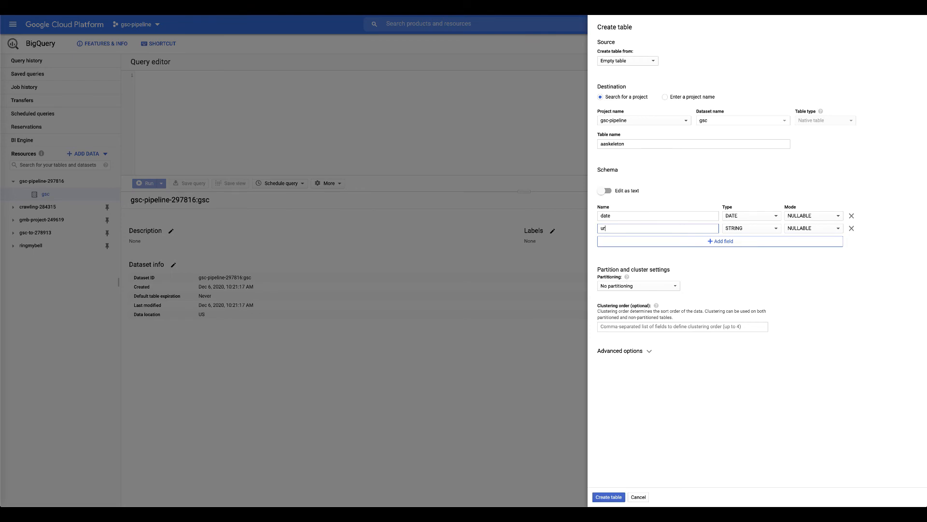
type("l")
left_click(720, 242)
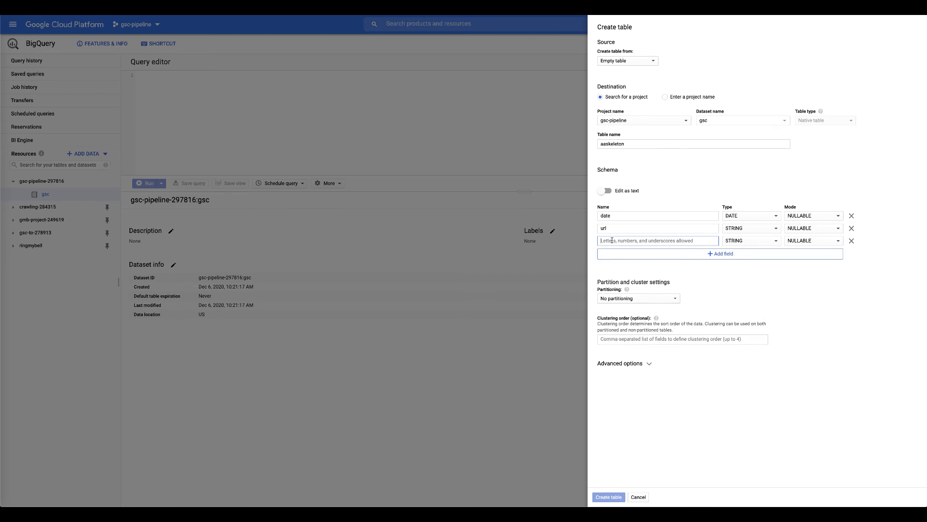
type("query")
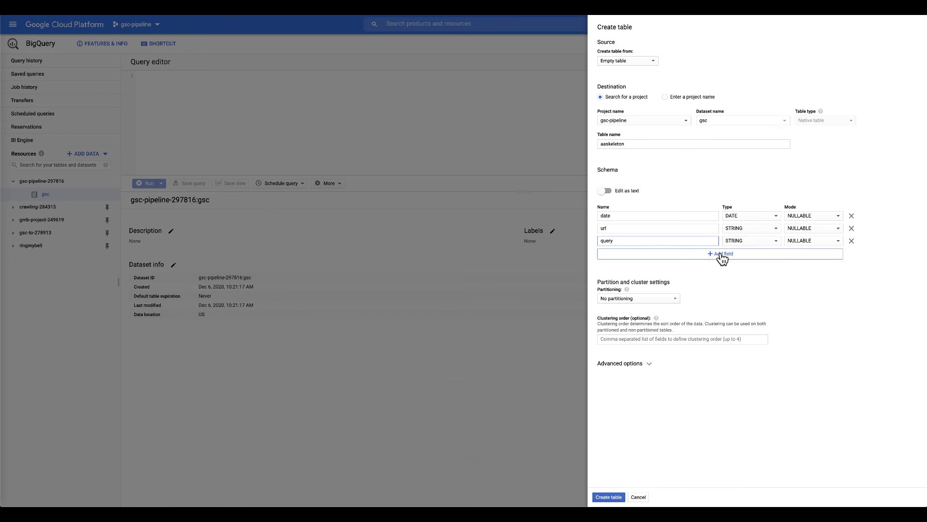
- Add a clicks field of type INTEGER, fixing its misspelled name
left_click(720, 254)
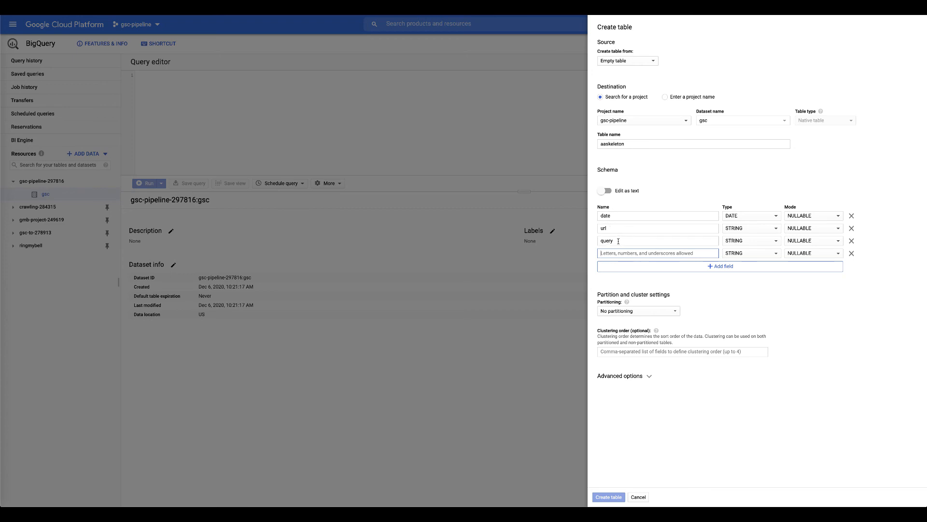
type("cli")
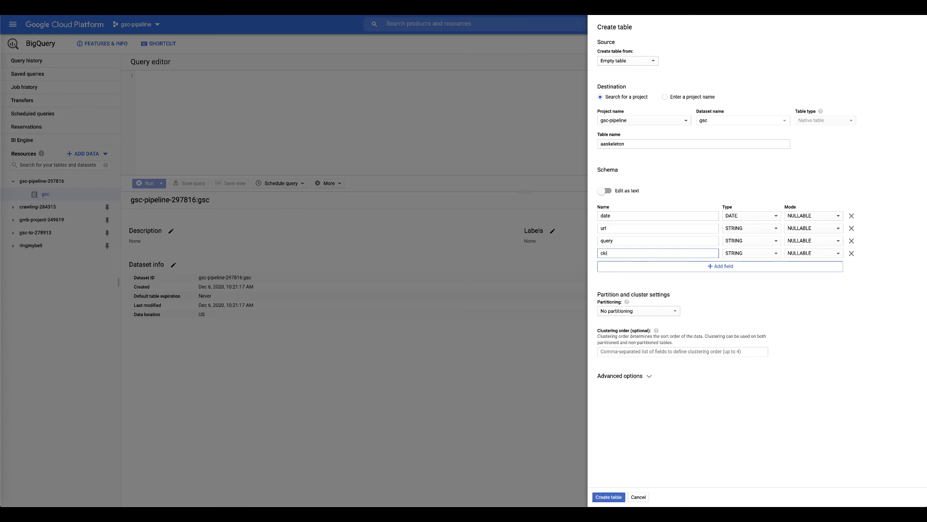
type("ck")
left_click(607, 254)
key("BackSpace")
type("l")
left_click(758, 258)
left_click(748, 275)
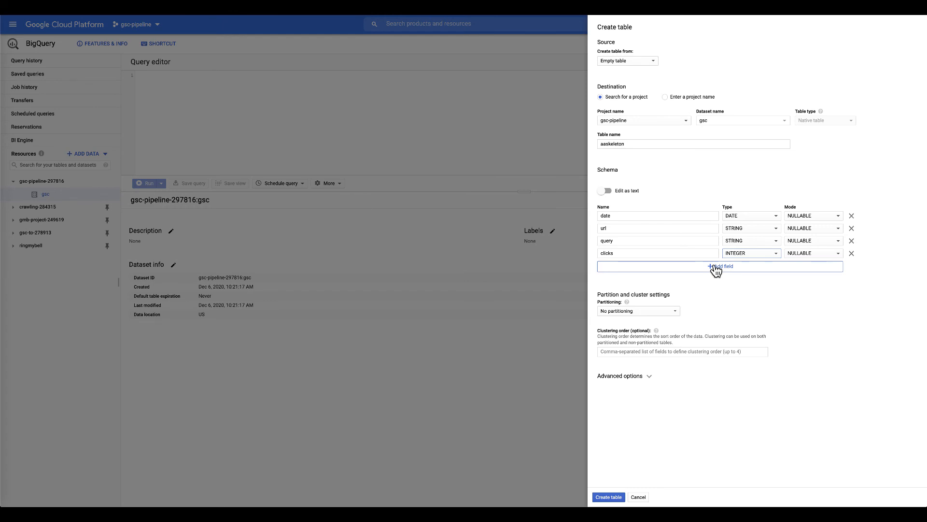
- Add an impressions field of type INTEGER
left_click(716, 268)
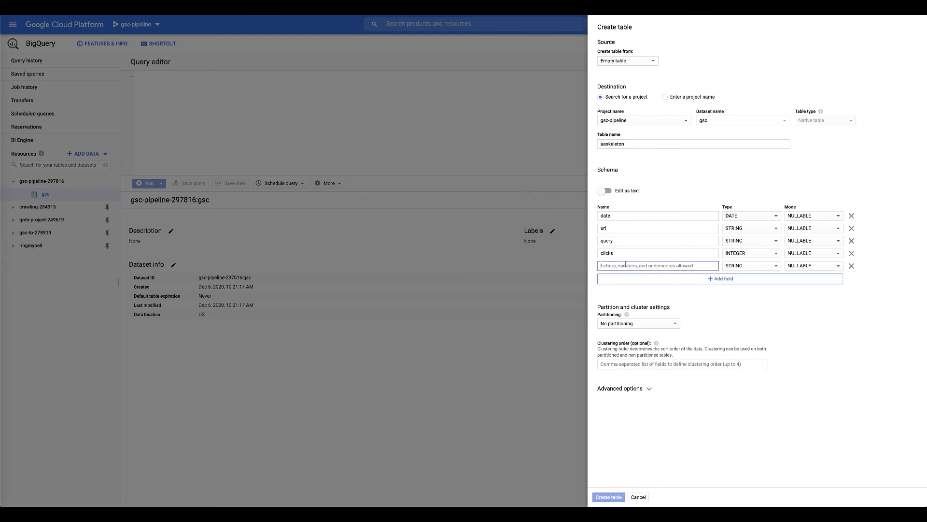
type("impress")
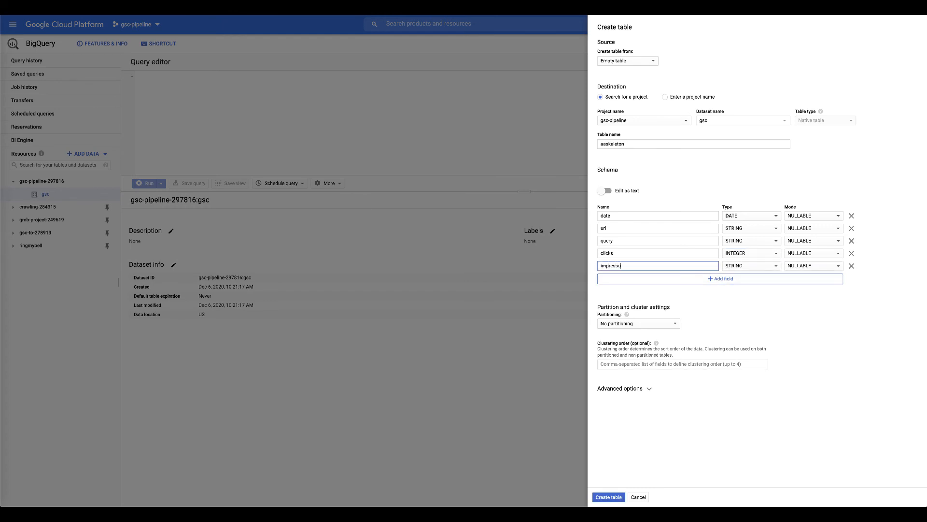
type("u")
key("BackSpace")
type("ions")
left_click(751, 267)
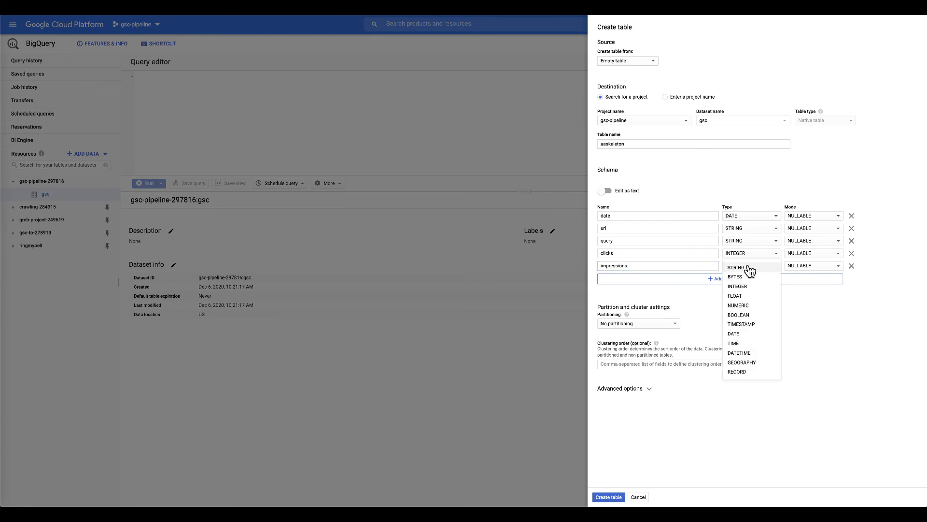
left_click(745, 286)
- Add a ctr field of type FLOAT and a position field
left_click(694, 282)
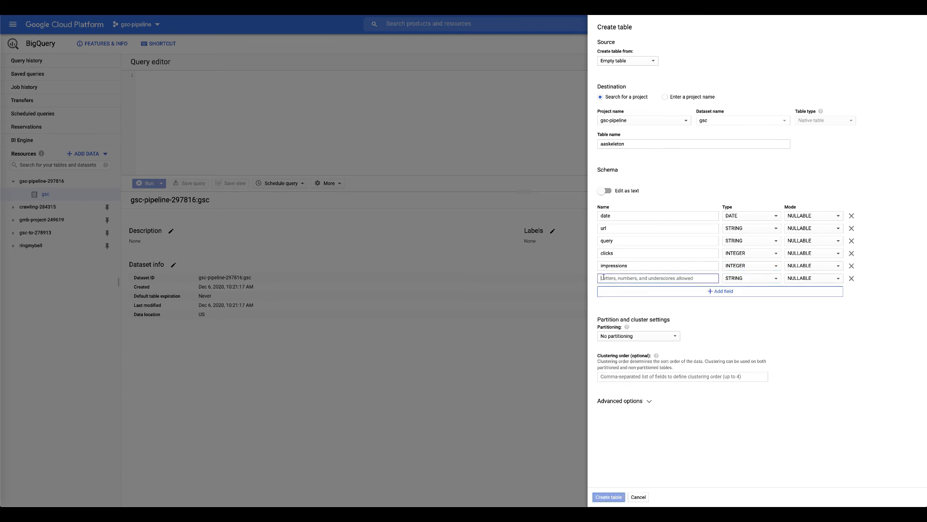
type("ctr")
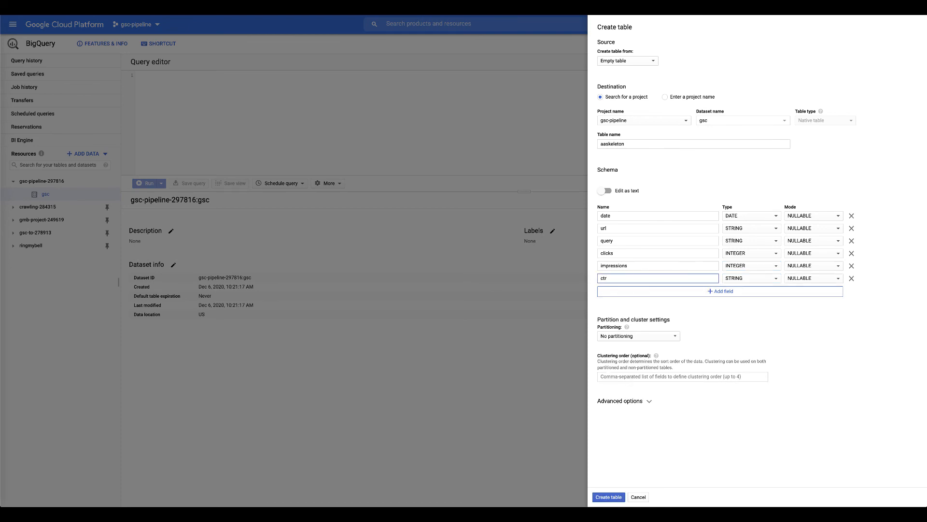
left_click(767, 278)
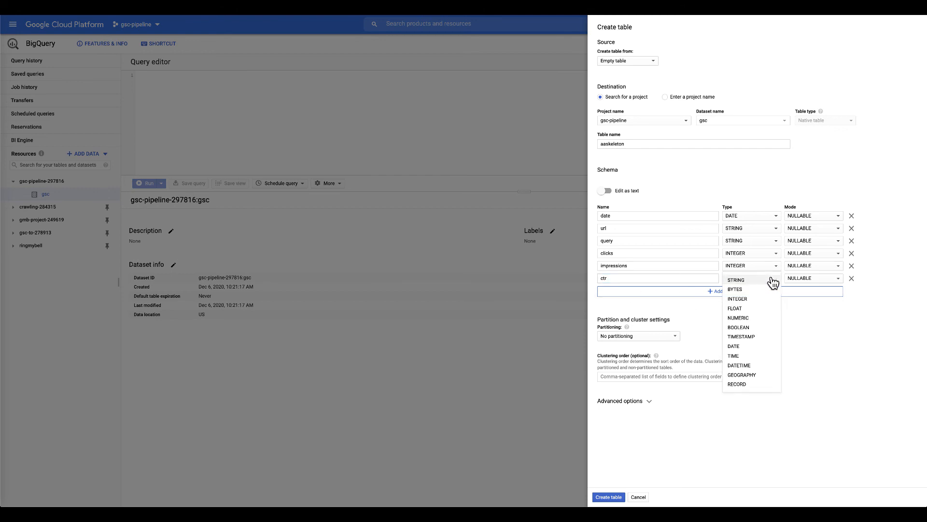
left_click(748, 309)
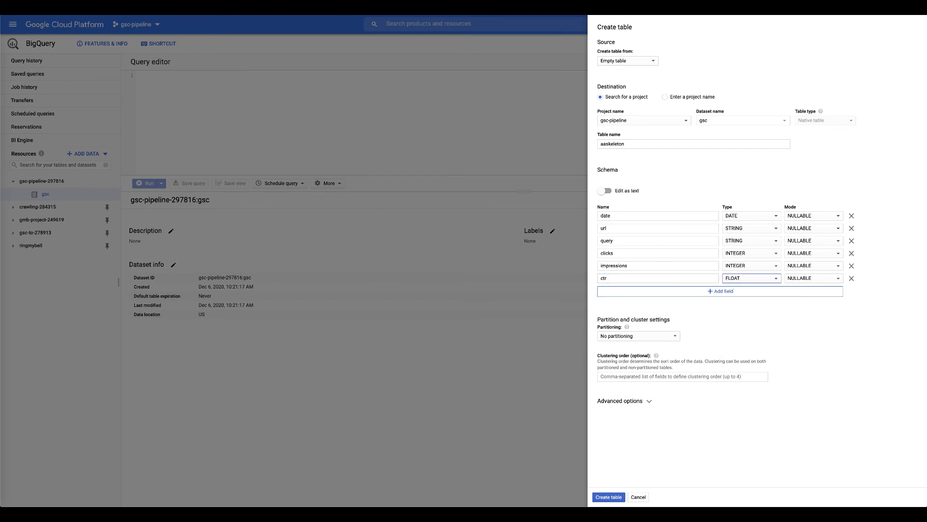
left_click(714, 293)
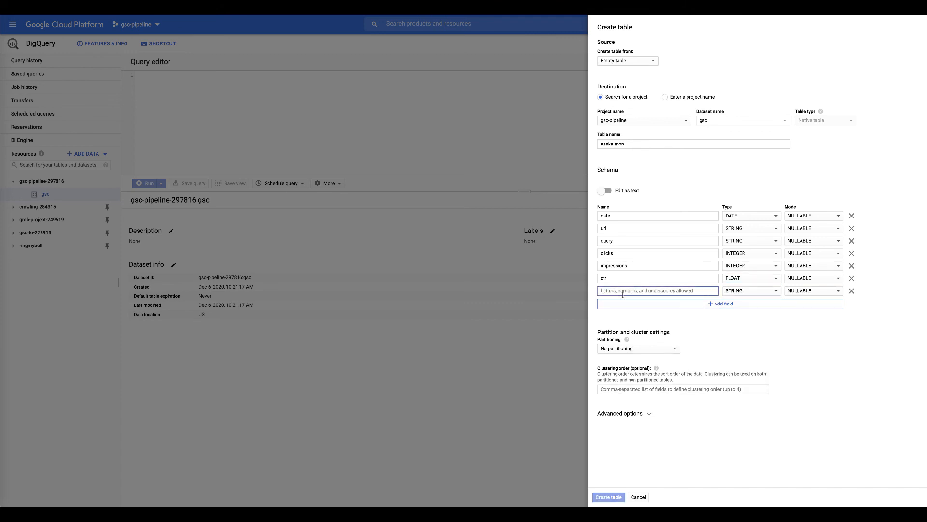
type("pos")
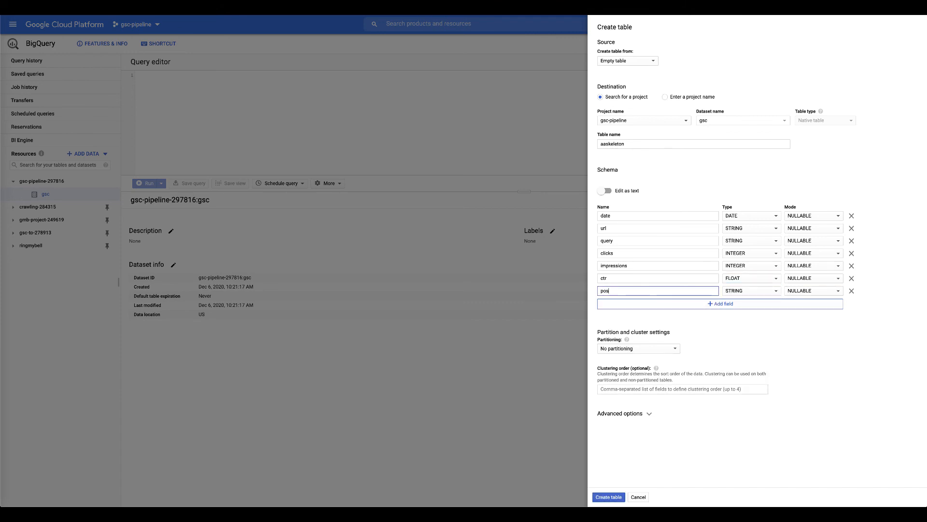
type("ition")
- Partition the table by date, drop the empty field row, and create aaskeleton
left_click(721, 307)
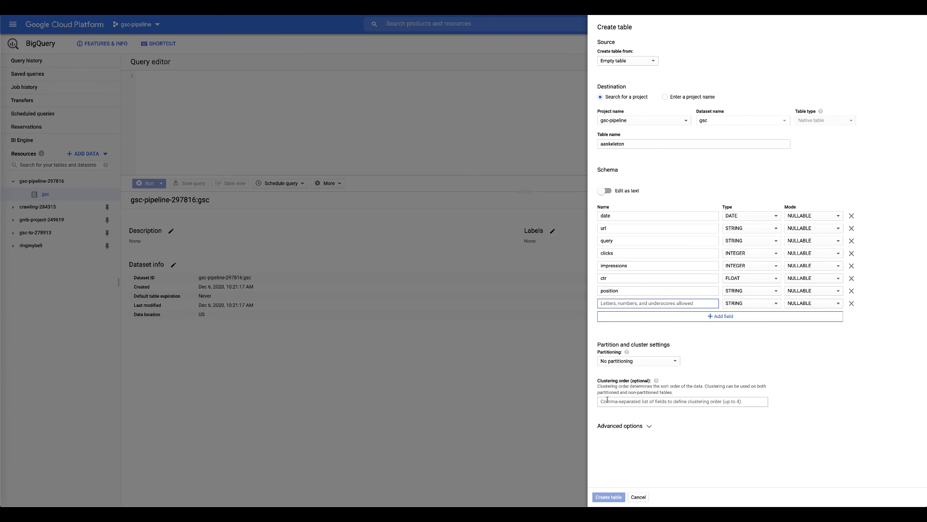
left_click(611, 363)
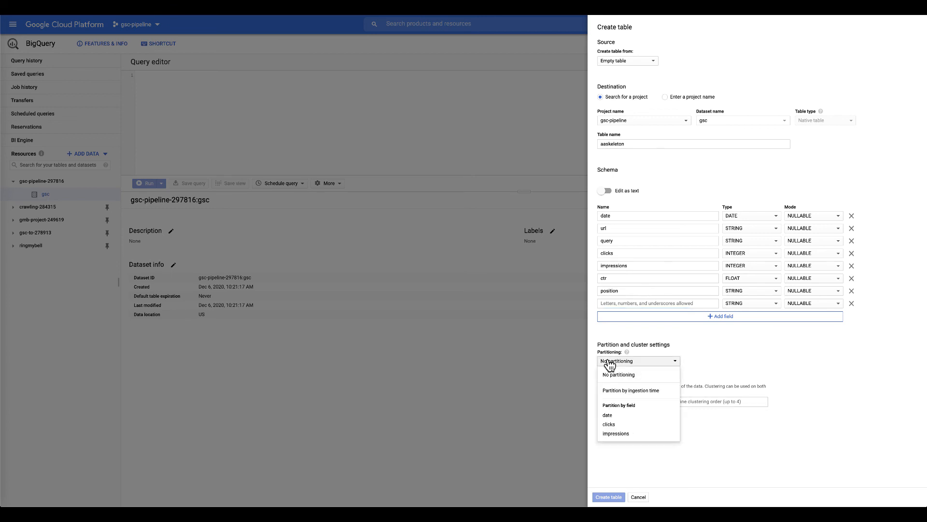
left_click(608, 415)
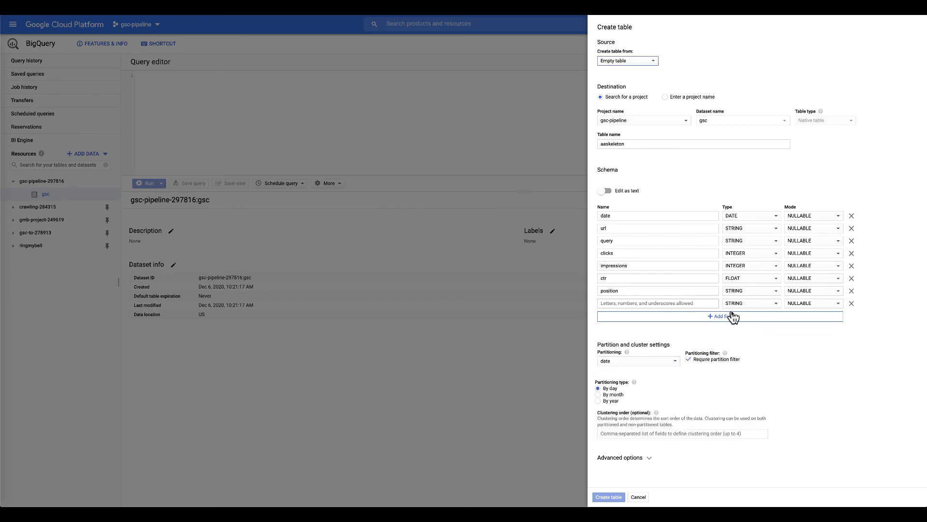
left_click(851, 303)
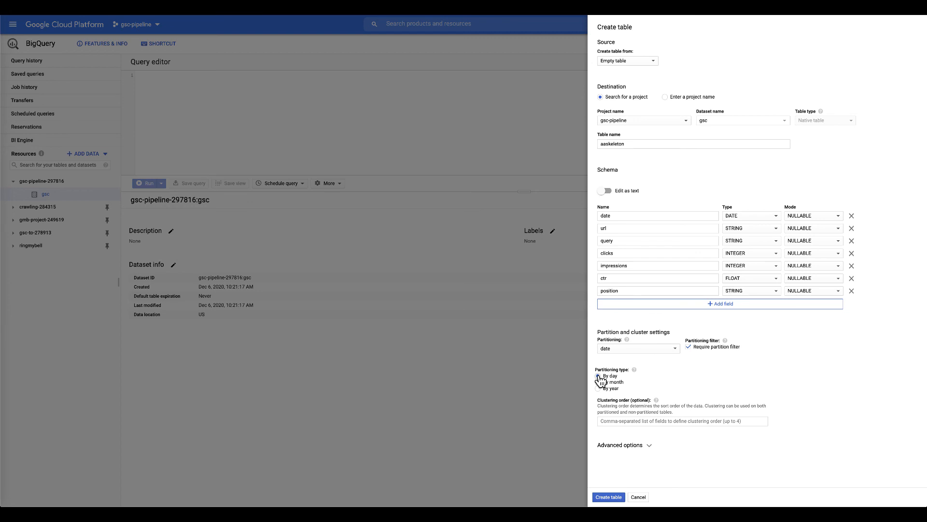
left_click(608, 497)
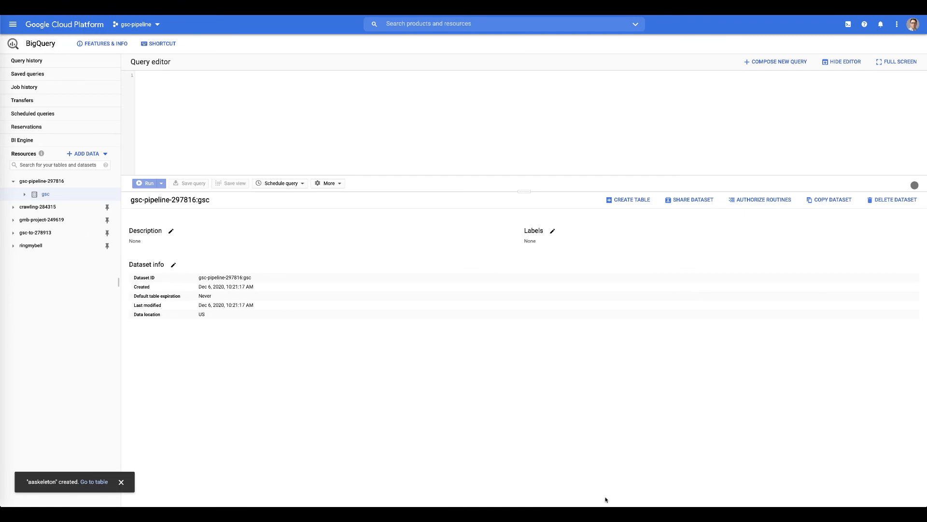
- Open the aaskeleton table under gsc and check its partitioned-table notice
left_click(25, 195)
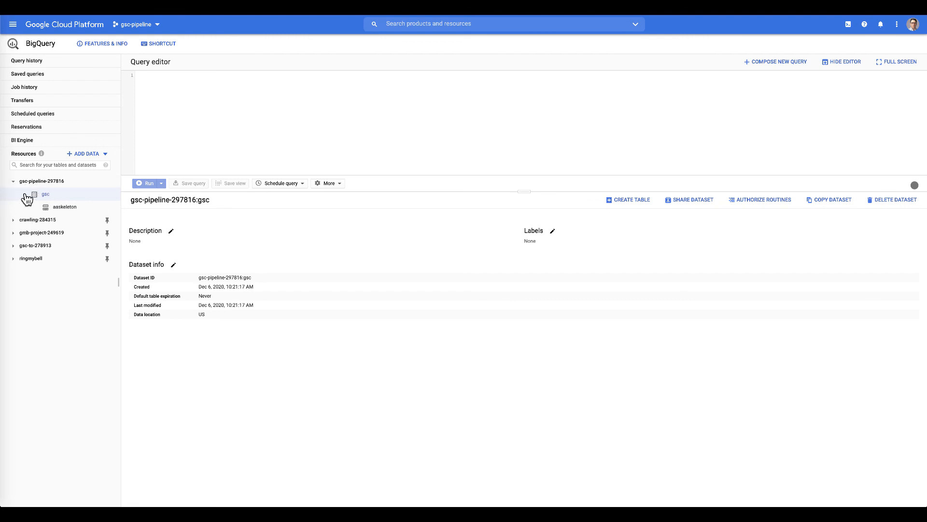
left_click(59, 212)
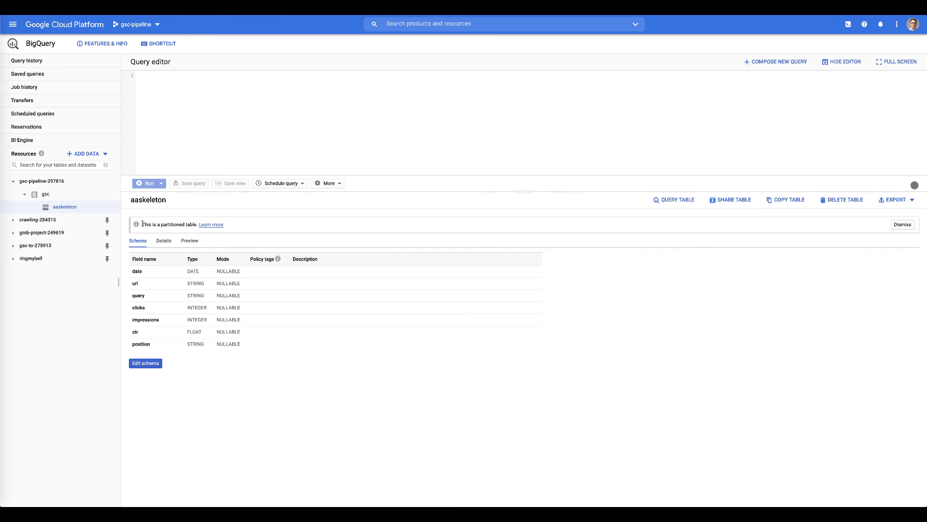
left_click_drag(141, 224, 258, 227)
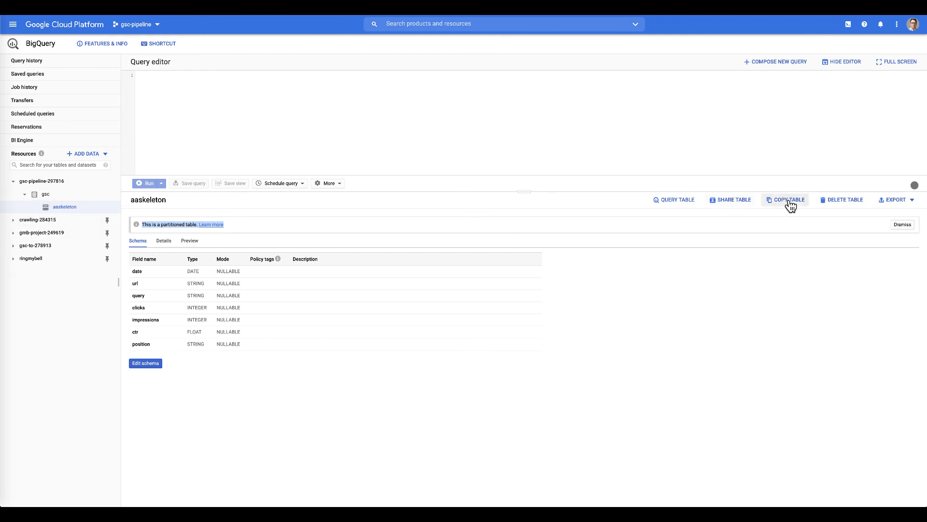
- Set up a copy of aaskeleton into new table 'domain1' in gsc, showing advanced options
left_click(57, 207)
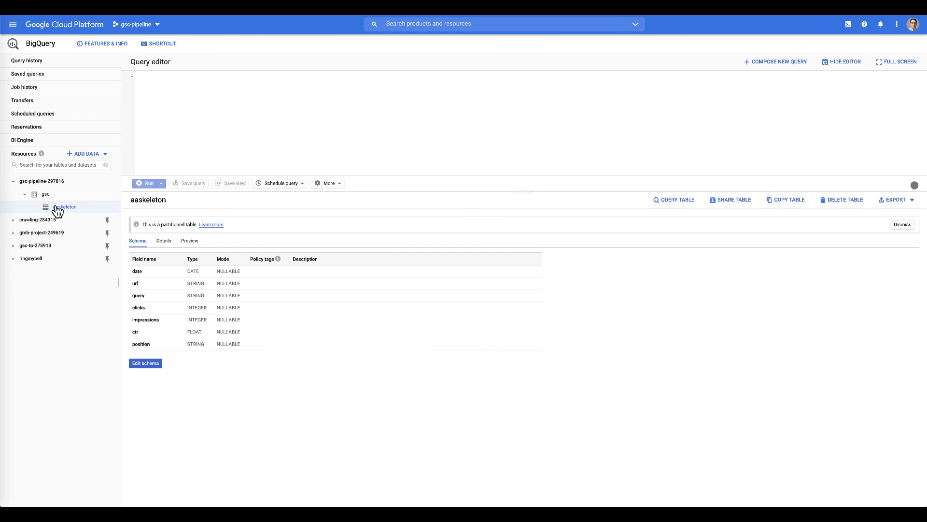
left_click(788, 201)
left_click(398, 293)
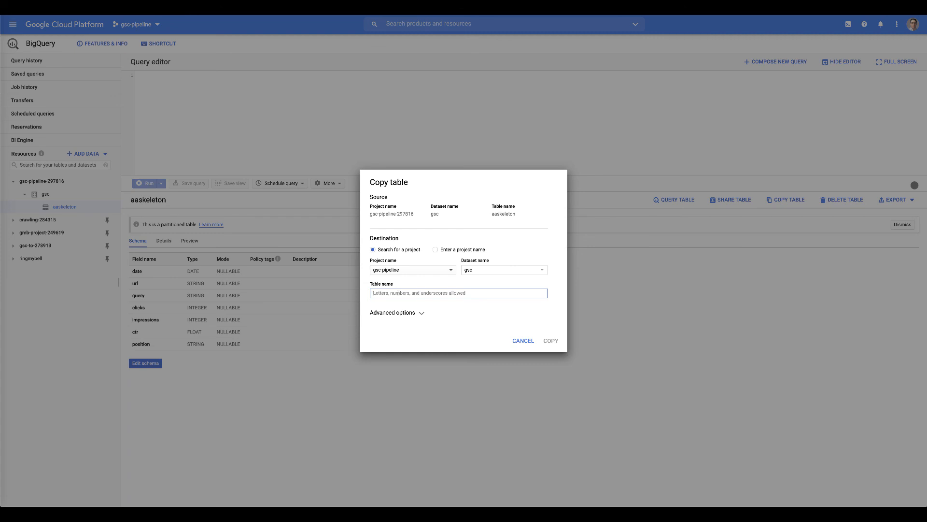
type("client")
key("BackSpace")
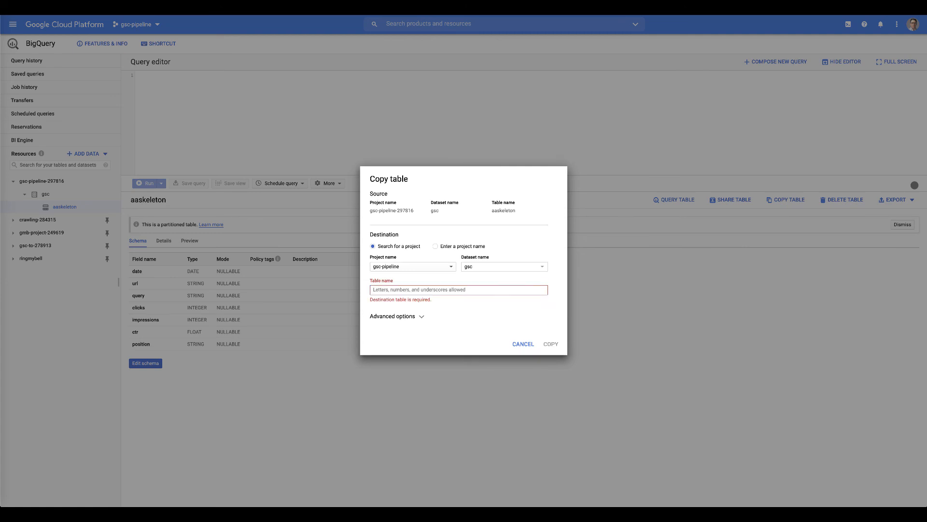
type("dom")
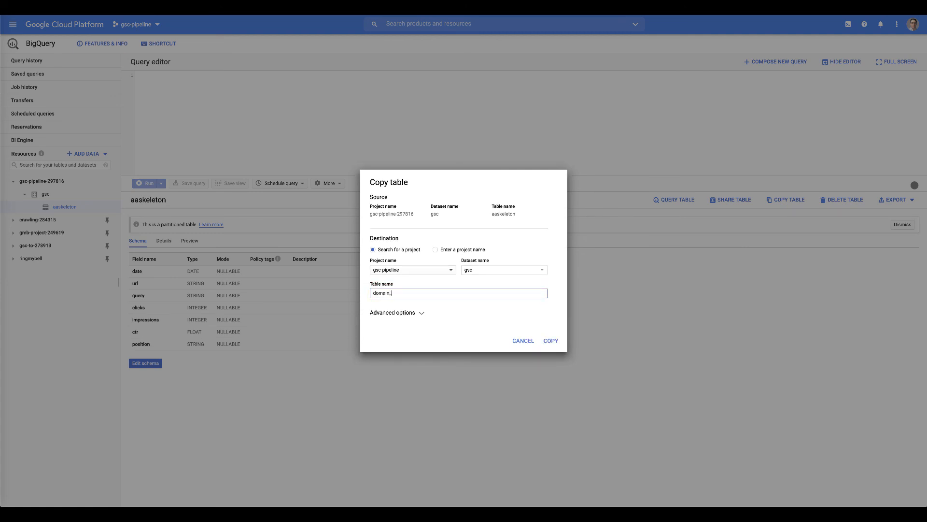
type("ain1")
left_click(421, 314)
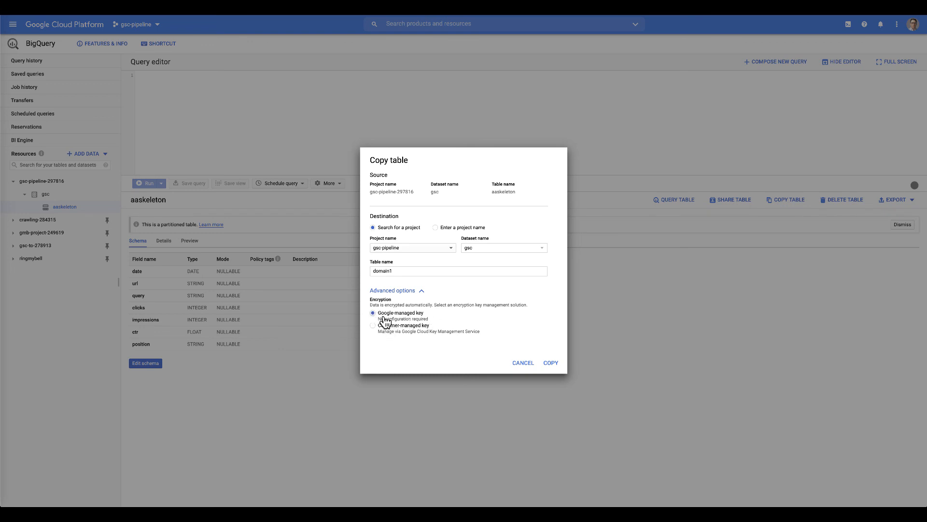
- Run the copy, then confirm domain1's schema and its partitioned-table notice
left_click(552, 363)
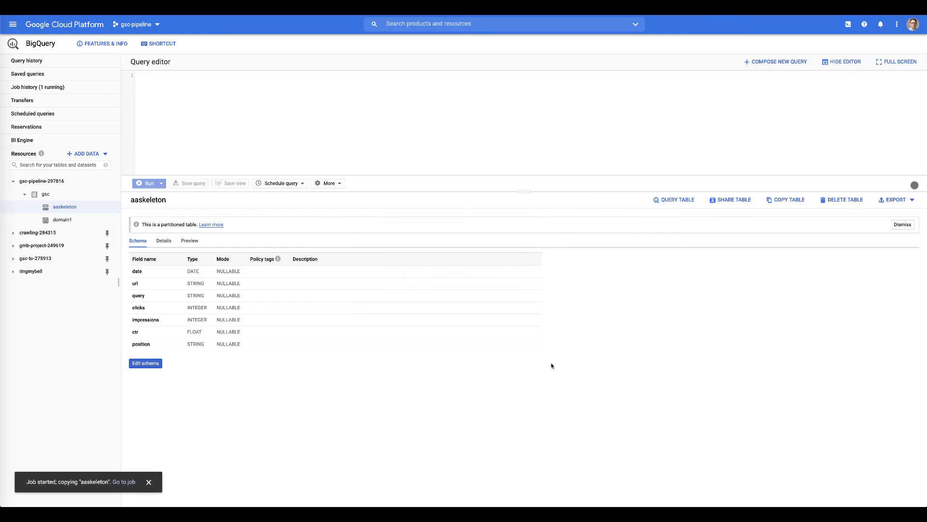
left_click(61, 221)
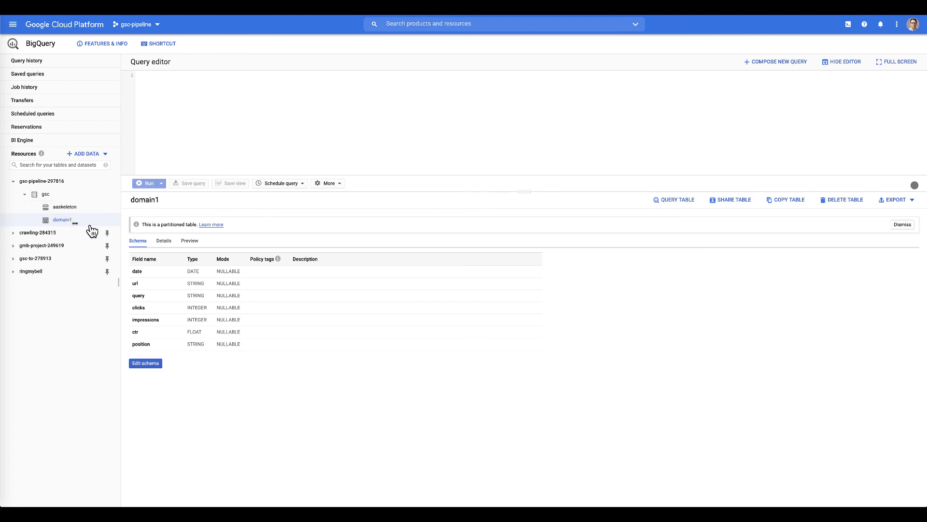
left_click_drag(140, 225, 289, 225)
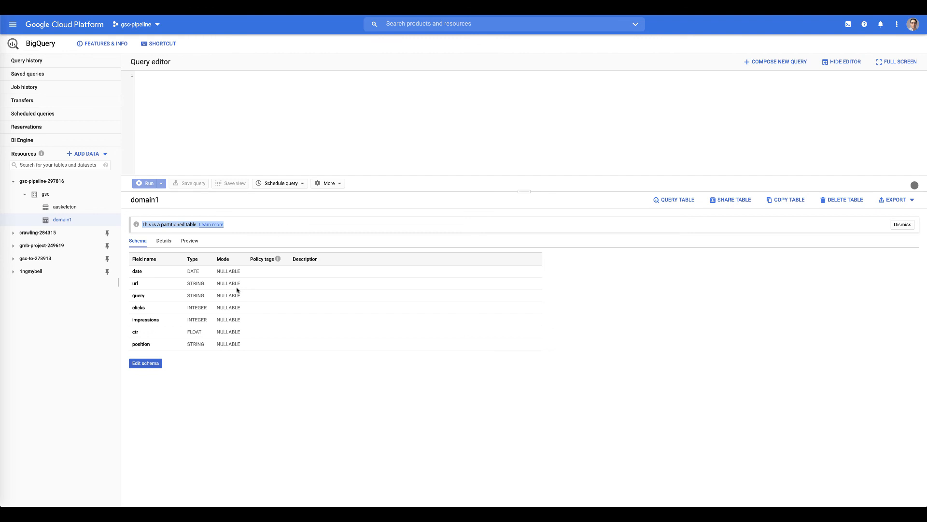